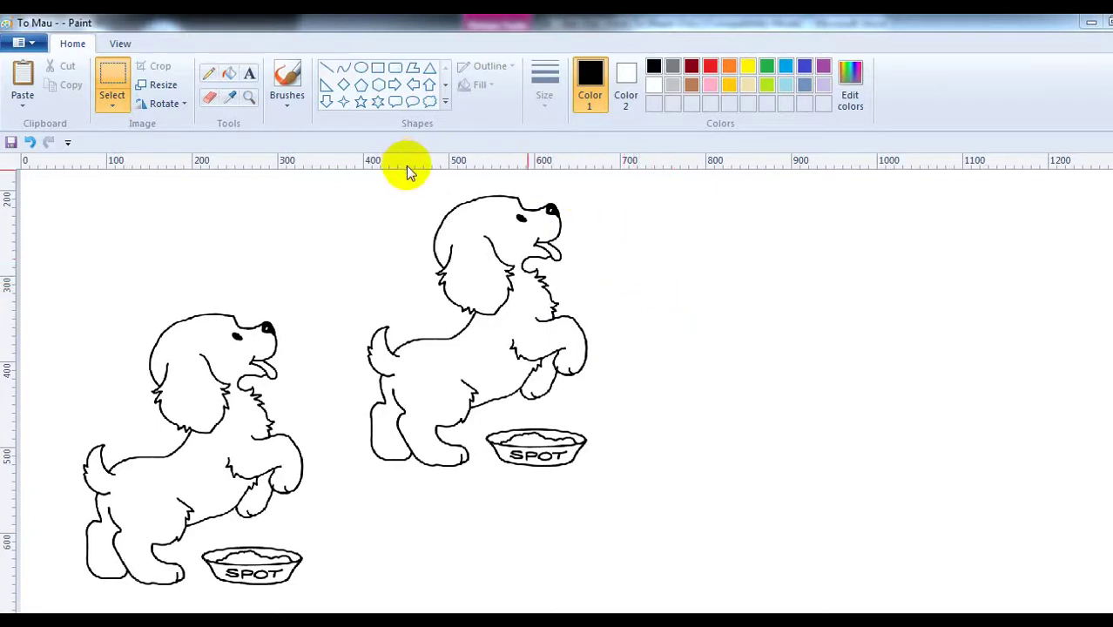
Draw one black-outlined circle beside the puppies and copy it into two rows of three.
left_click(360, 68)
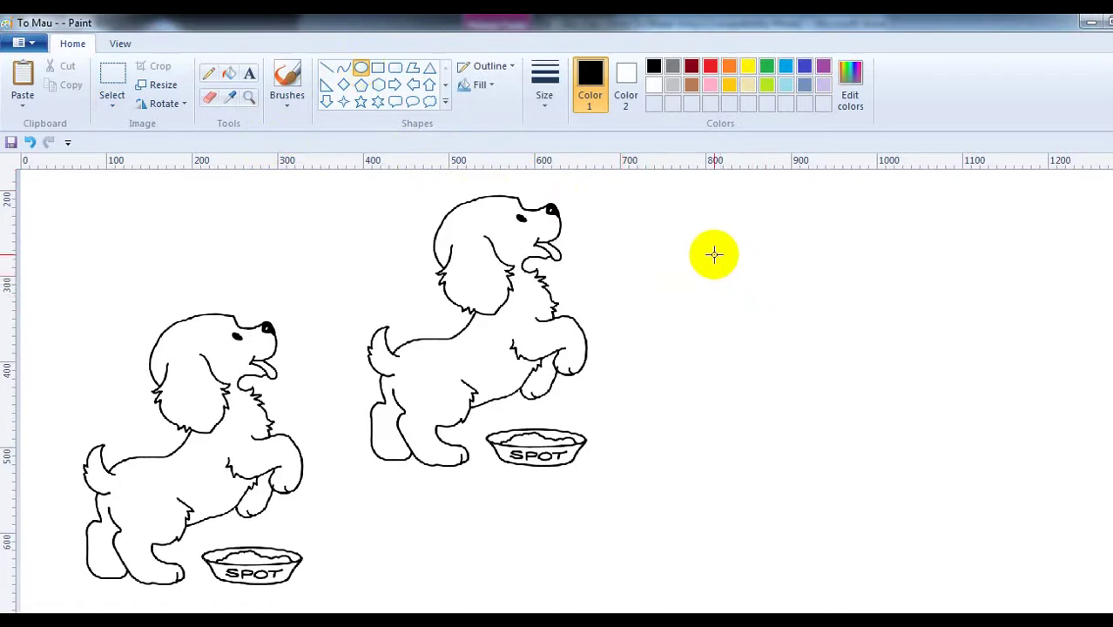
left_click_drag(713, 255, 796, 341)
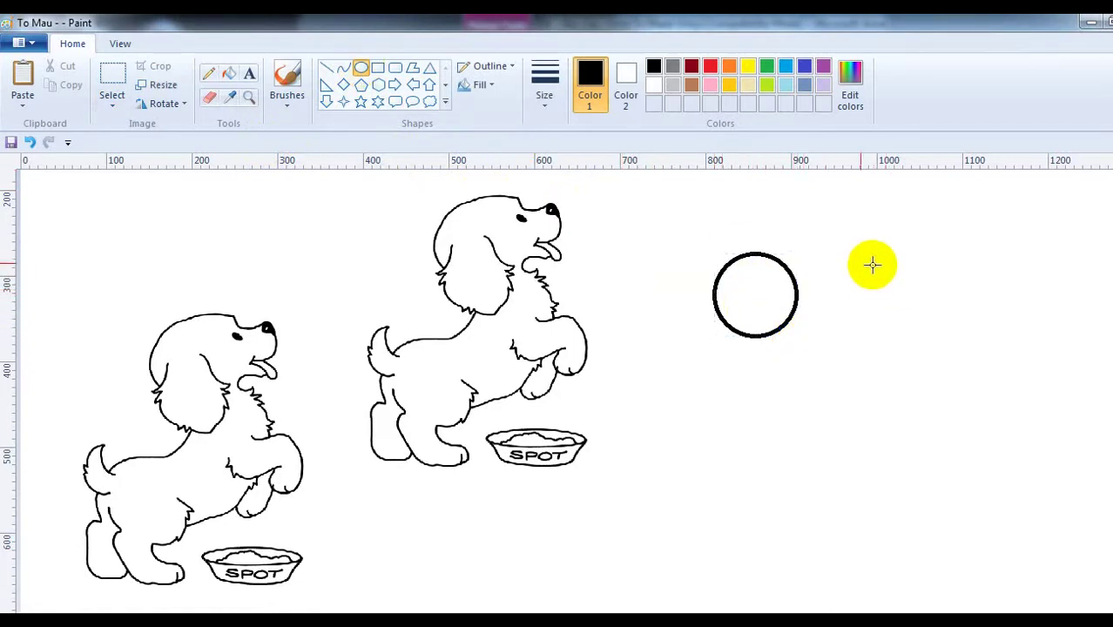
left_click(112, 87)
mouse_move(697, 241)
left_mouse_down()
mouse_move(822, 371)
mouse_move(812, 356)
left_mouse_up()
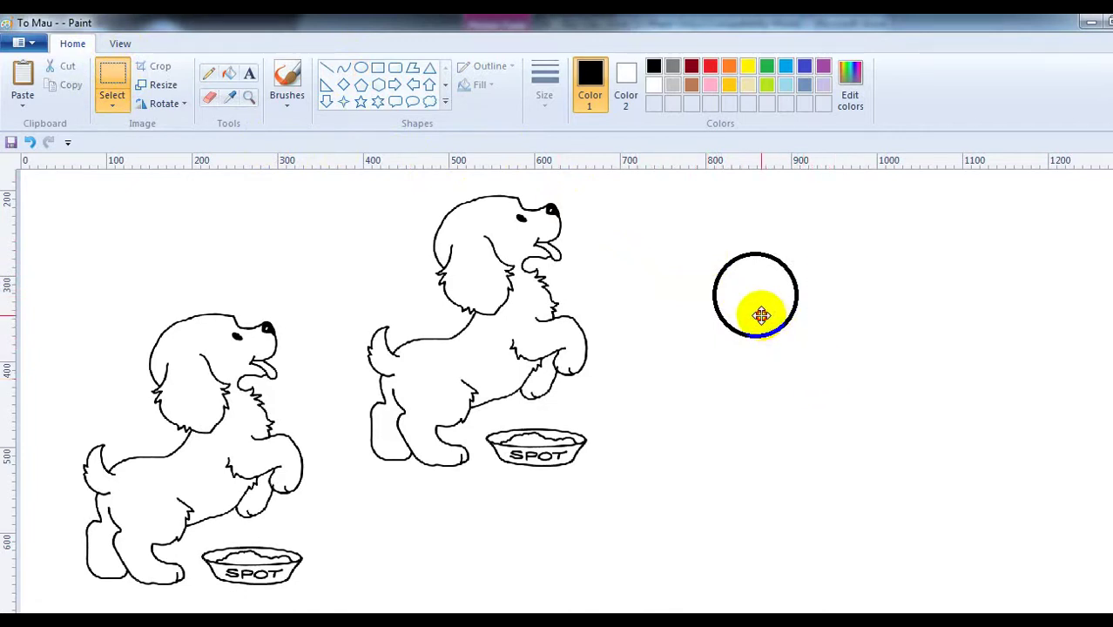
left_click_drag(761, 314, 876, 313, "ctrl")
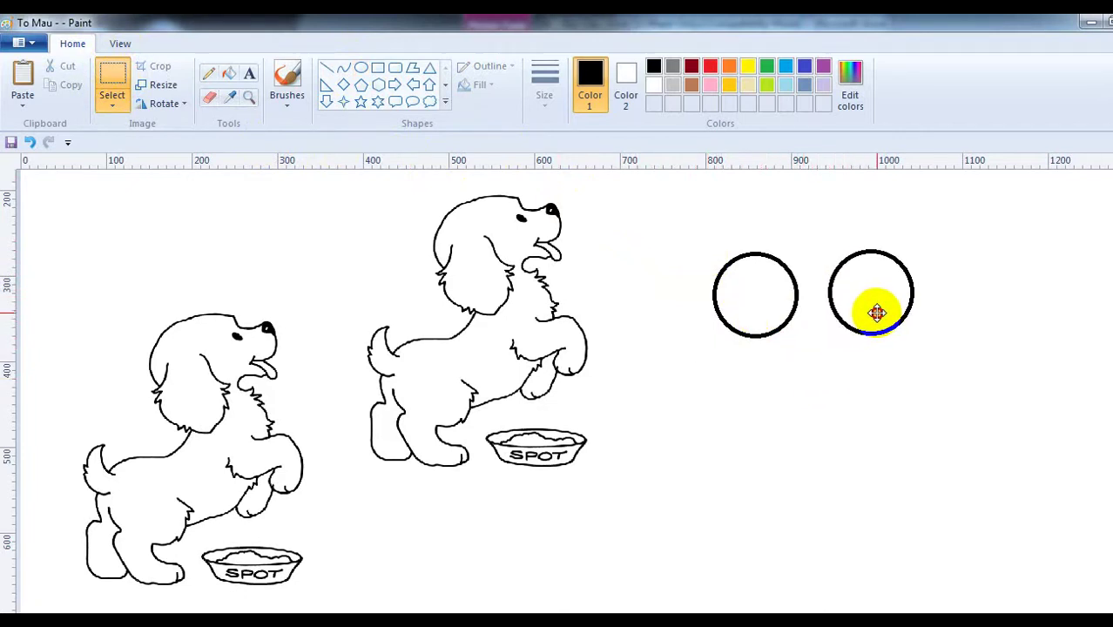
mouse_move(876, 313)
left_mouse_down("ctrl")
mouse_move(997, 317)
mouse_move(995, 398)
mouse_move(975, 419)
mouse_move(749, 418)
left_mouse_up("ctrl")
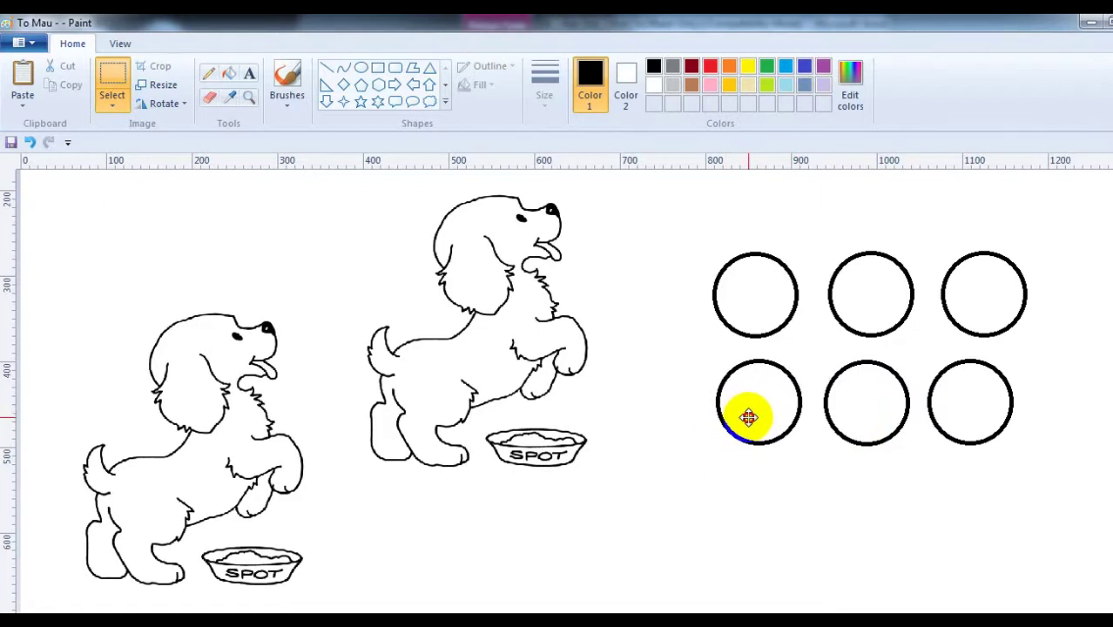
left_click_drag(748, 418, 753, 420)
Fill the top-left circle red, replacing an initial orange fill.
left_click(654, 459)
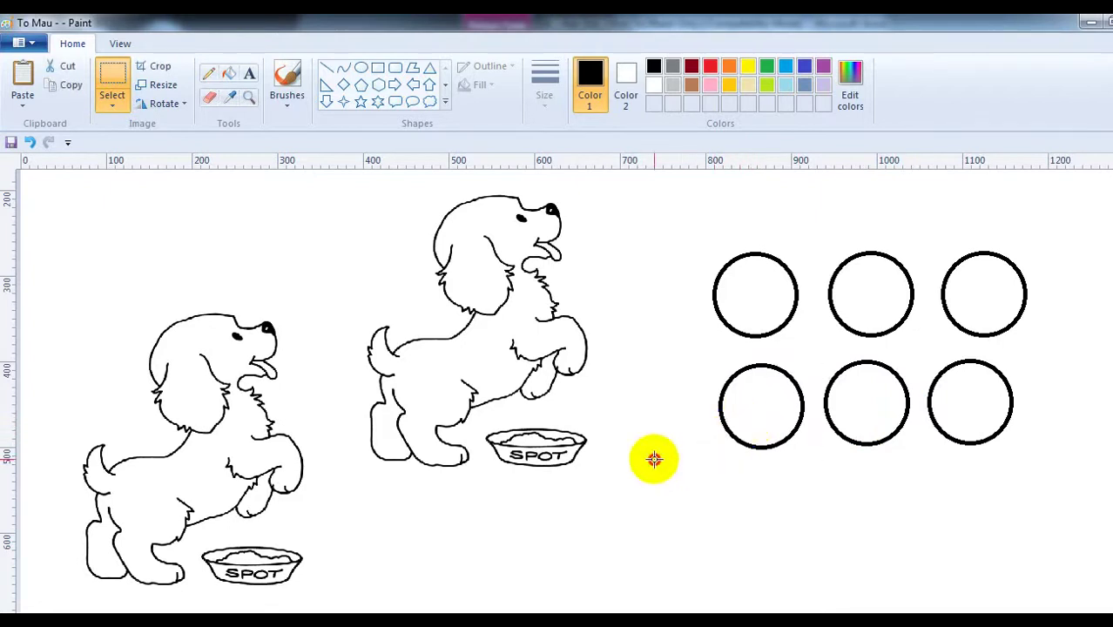
left_click(729, 67)
left_click(229, 74)
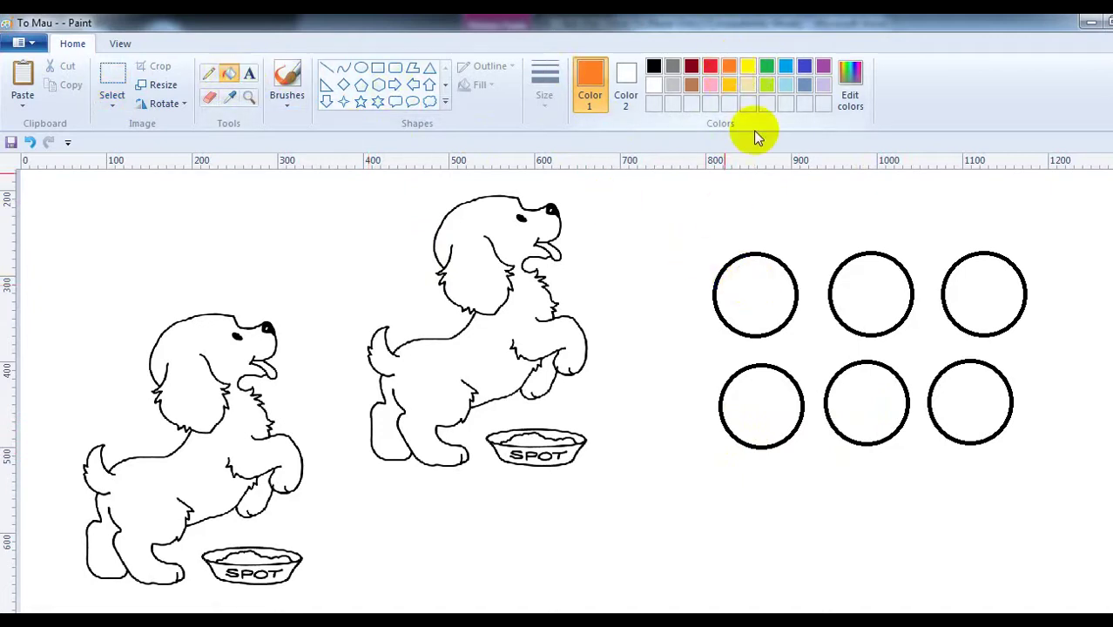
left_click(742, 320)
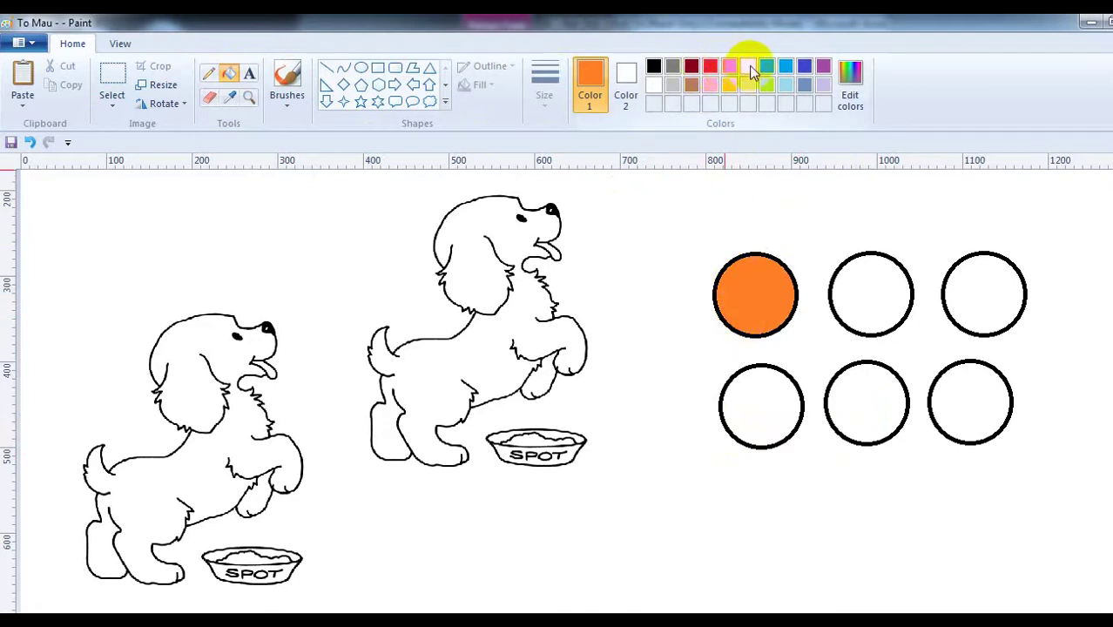
left_click(709, 66)
left_click(745, 288)
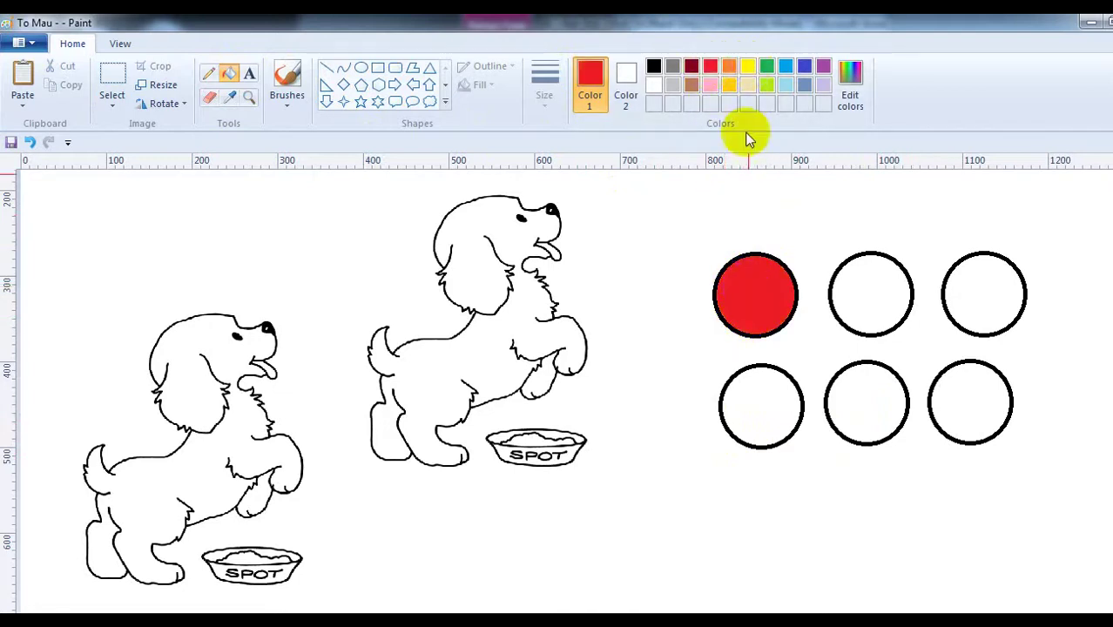
Fill the middle top circle yellow and the top-right circle blue.
left_click(748, 67)
left_click(892, 290)
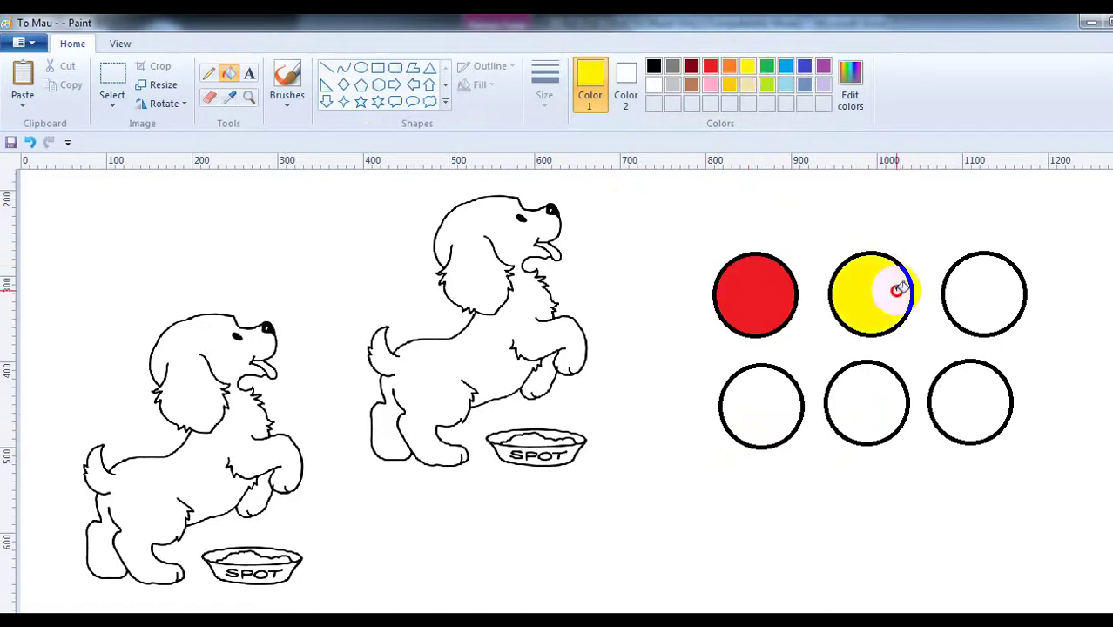
left_click(785, 67)
left_click(970, 280)
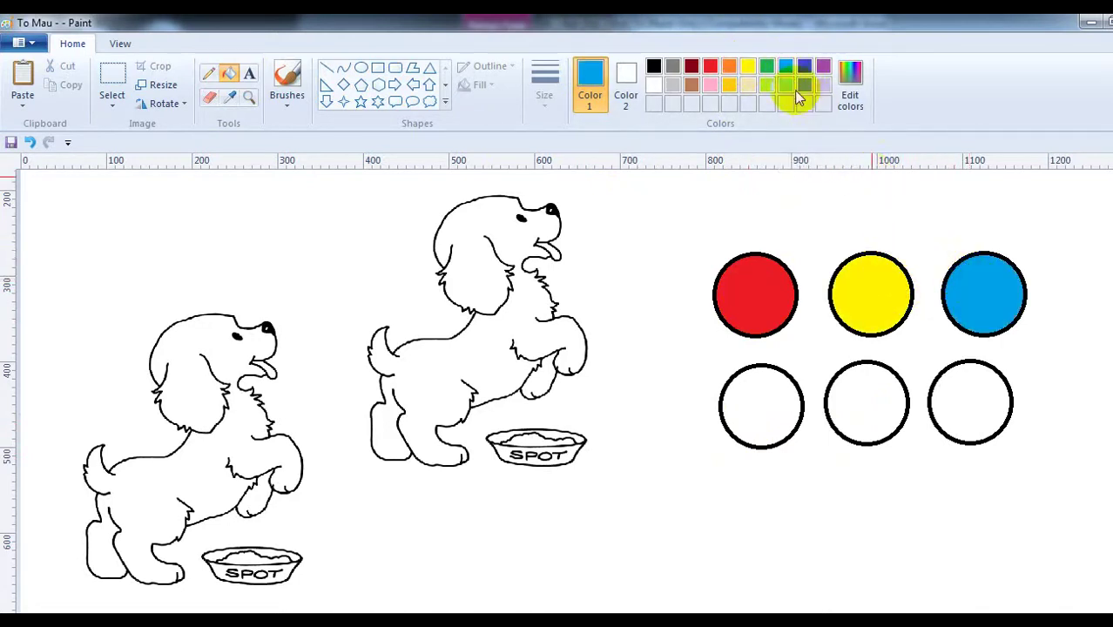
Fill the bottom circles green on the right, black in the middle, white on the left.
left_click(766, 67)
left_click(986, 383)
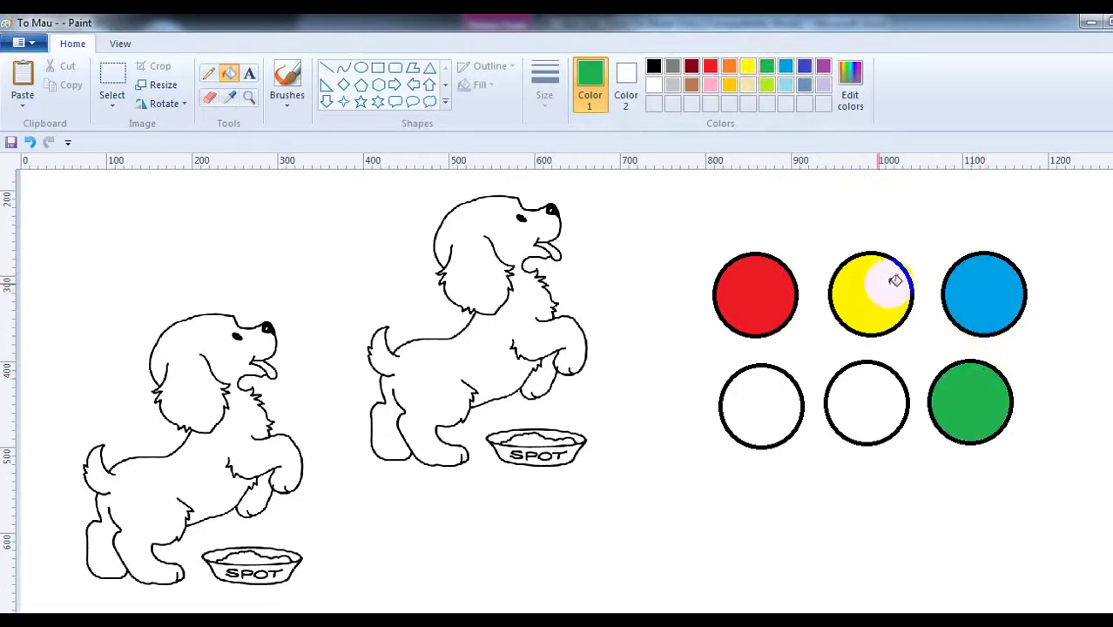
left_click(653, 67)
left_click(887, 390)
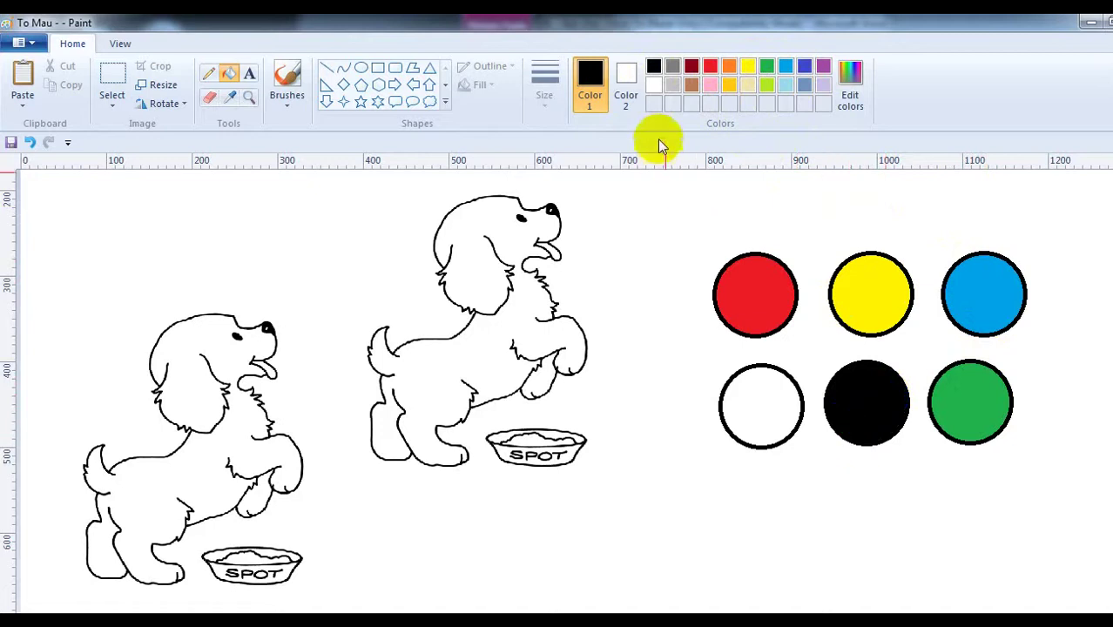
left_click(653, 85)
left_click(777, 402)
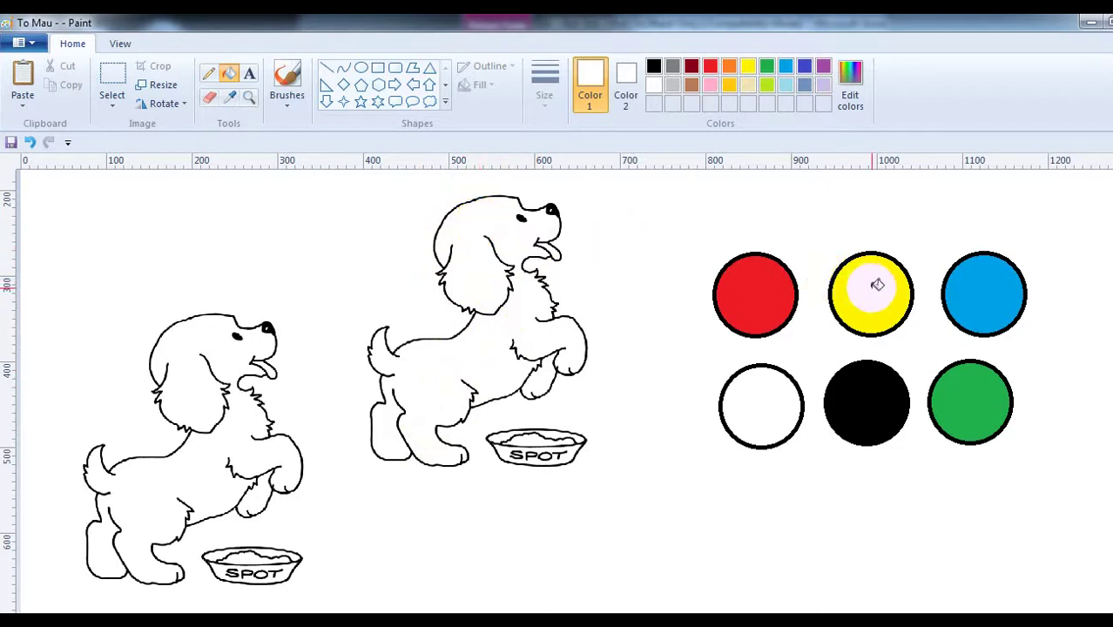
Colour the right puppy yellow, its bowl's food red and the SPOT bowl blue.
left_click(878, 287)
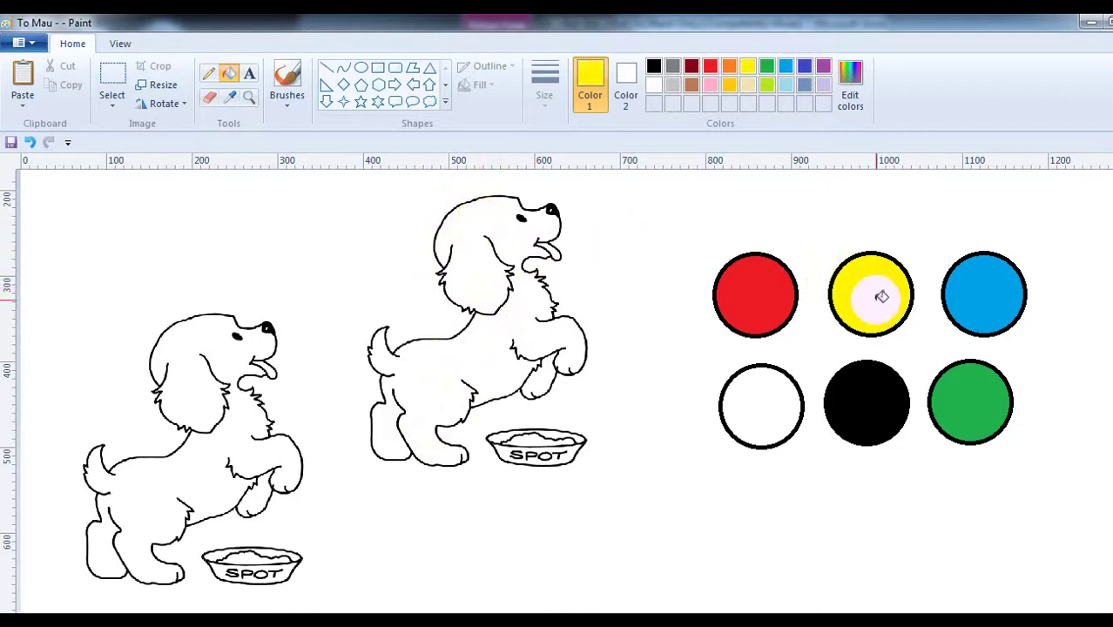
left_click(537, 302)
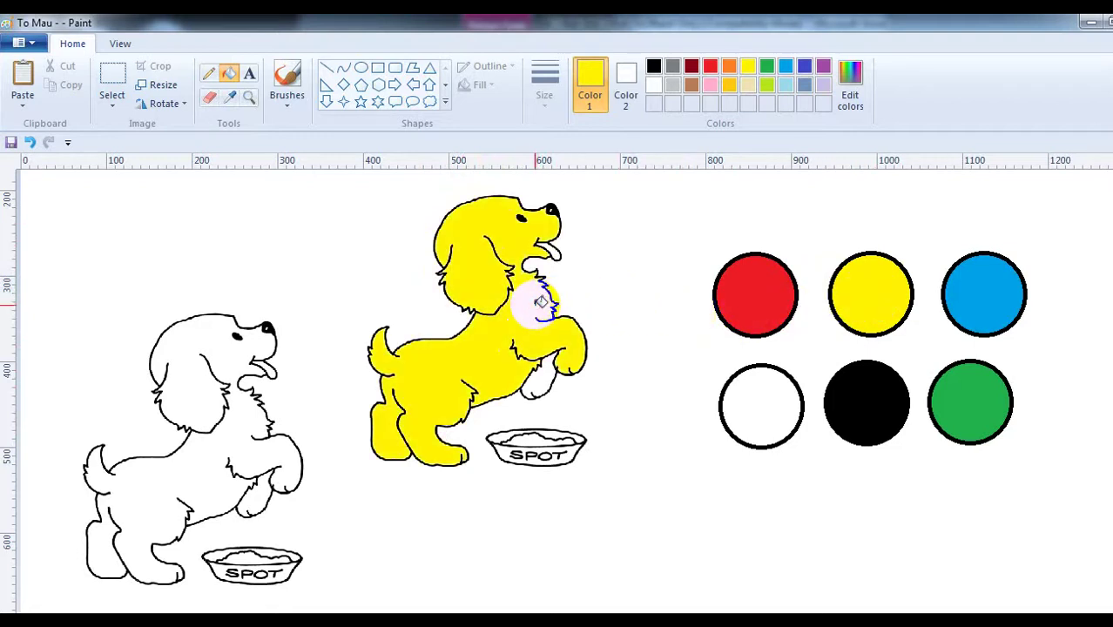
left_click(544, 383)
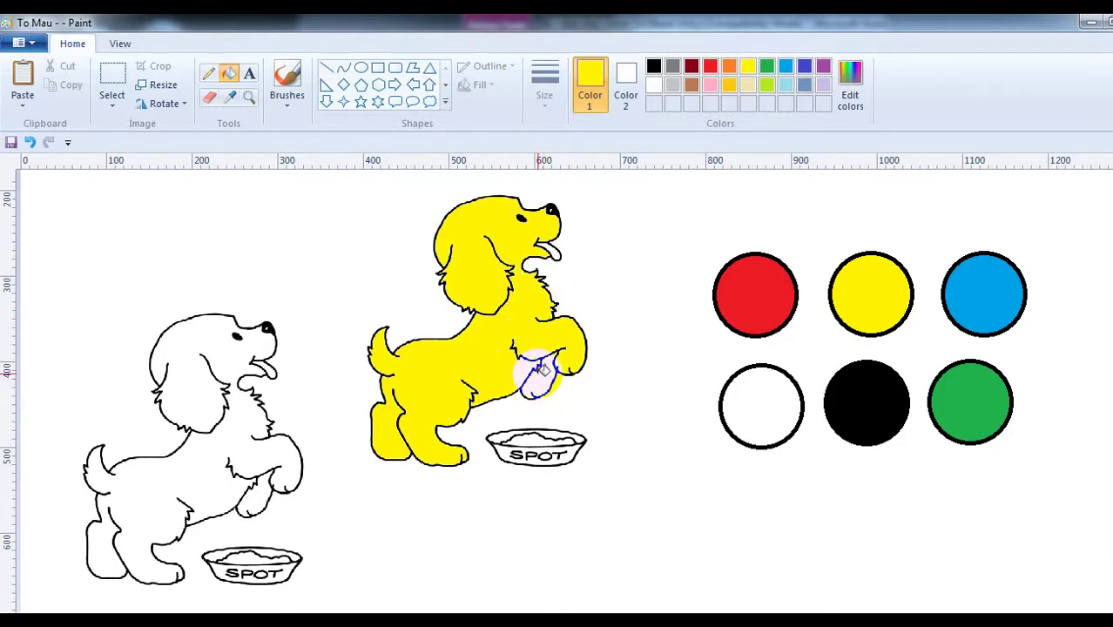
left_click(754, 291)
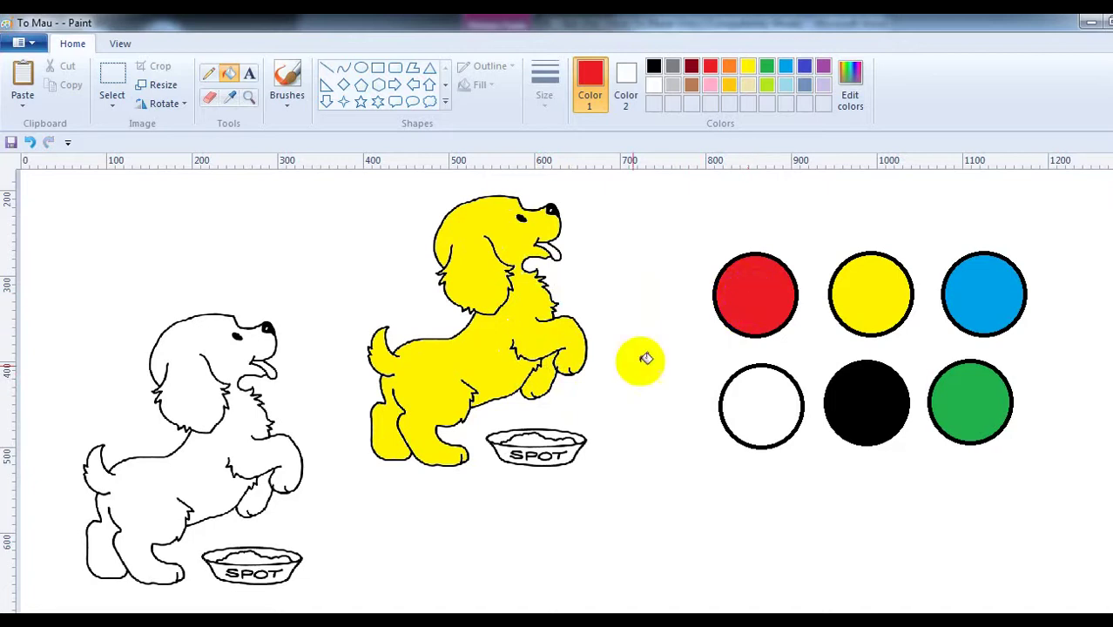
left_click(538, 435)
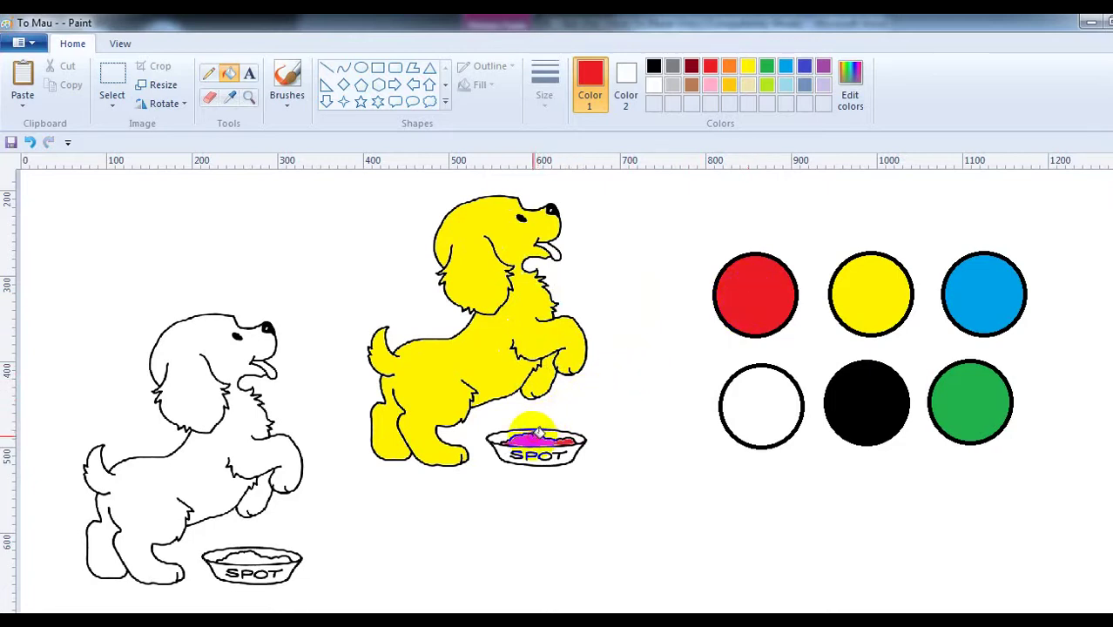
left_click(982, 294)
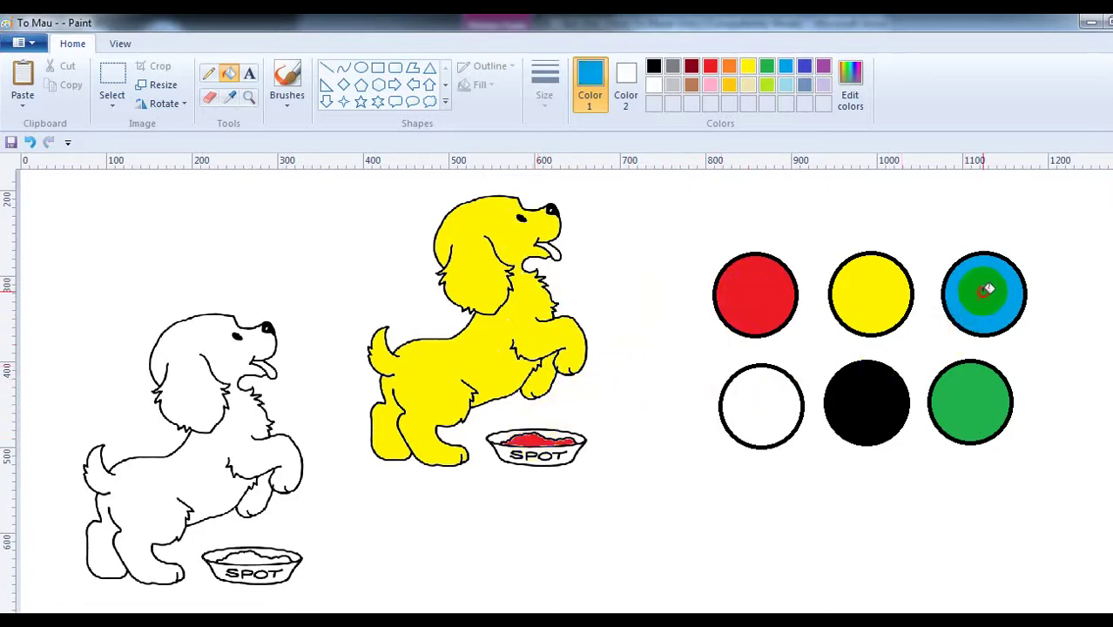
left_click(577, 455)
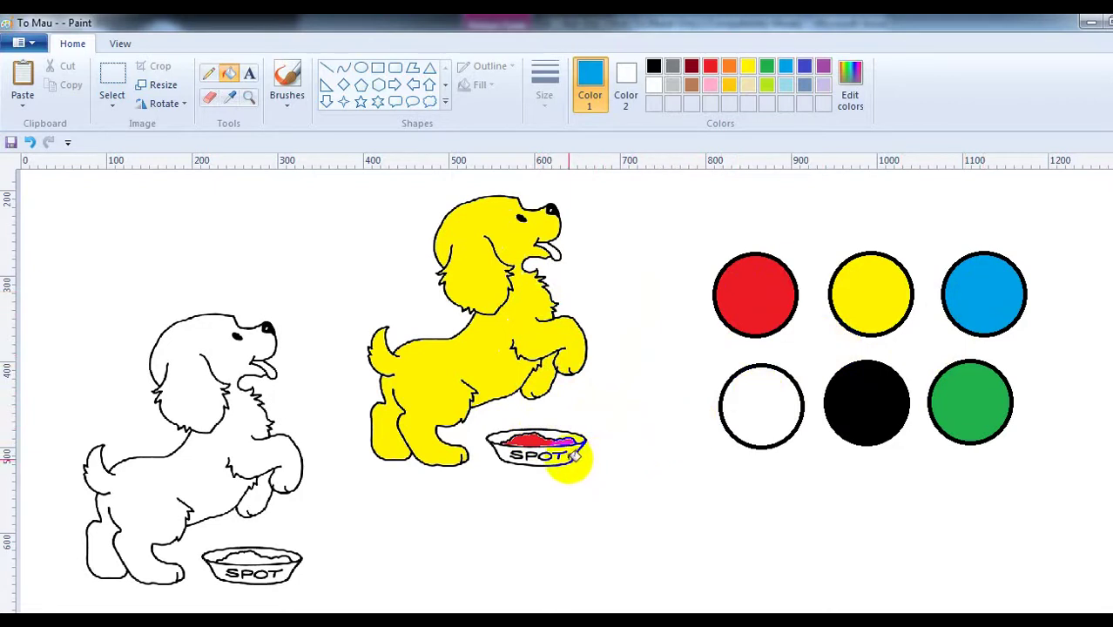
left_click(575, 455)
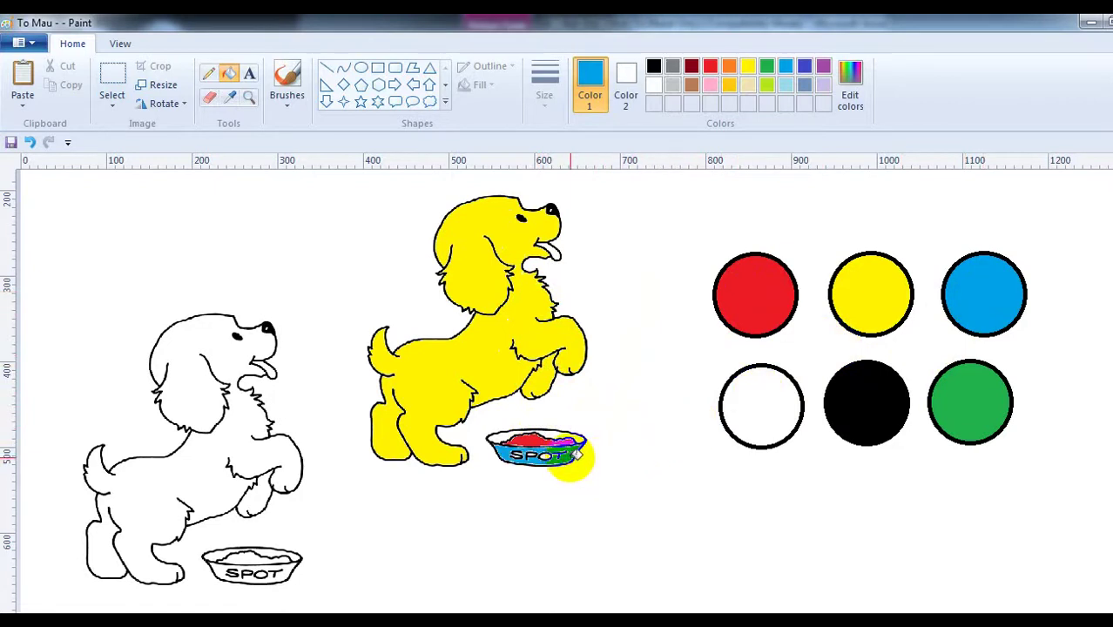
Colour the left puppy black, its bowl's food yellow and the bowl's outside green.
left_click(864, 398)
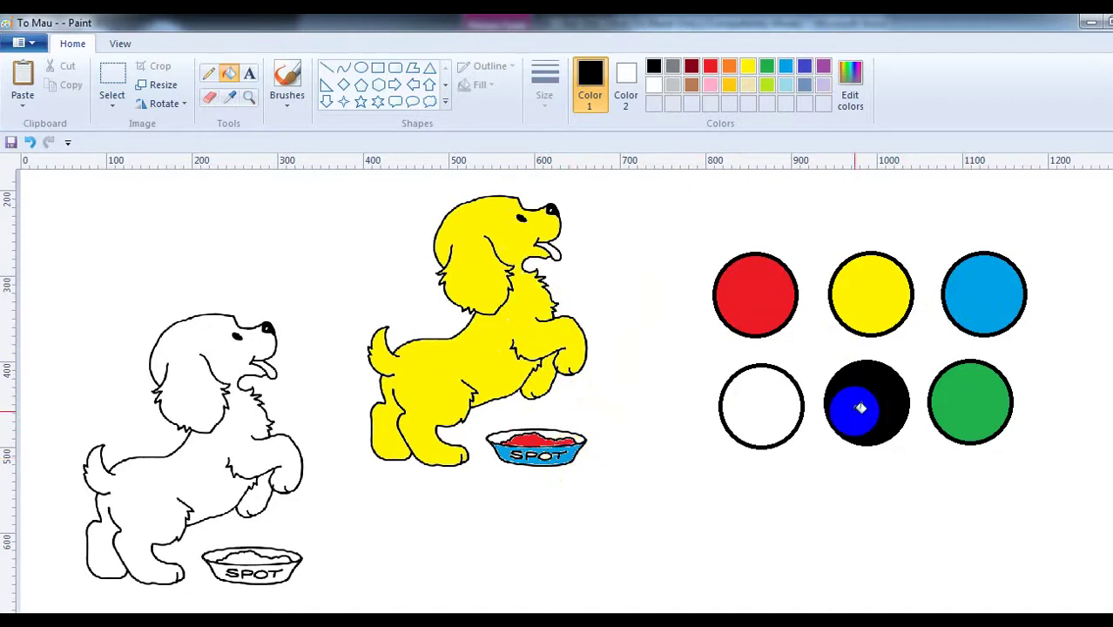
left_click(206, 479)
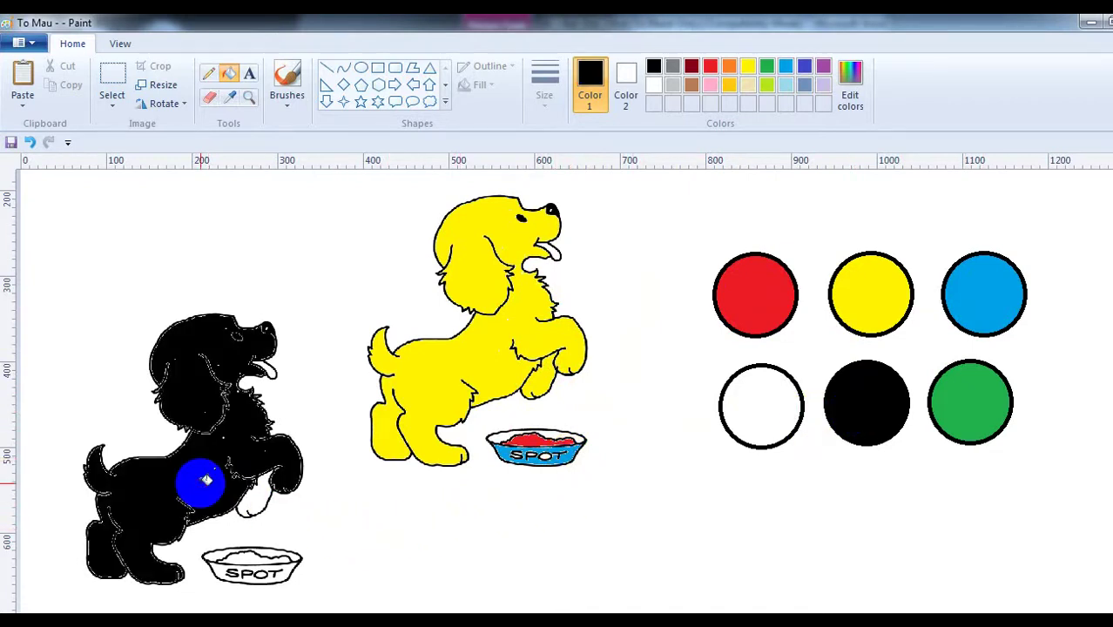
left_click(248, 496)
left_click(874, 270)
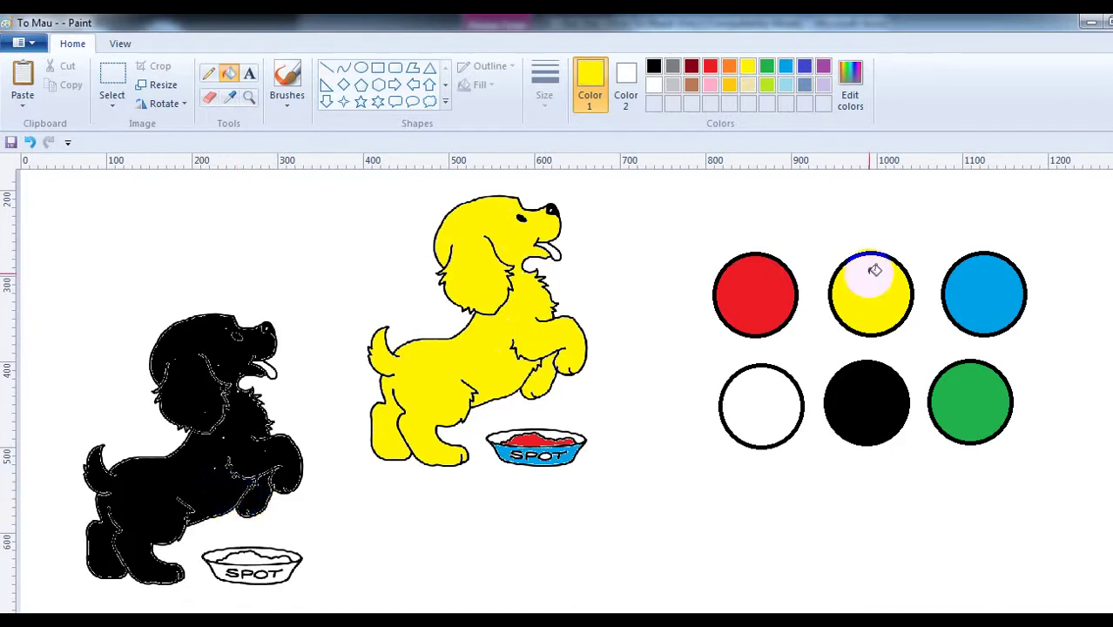
left_click(248, 556)
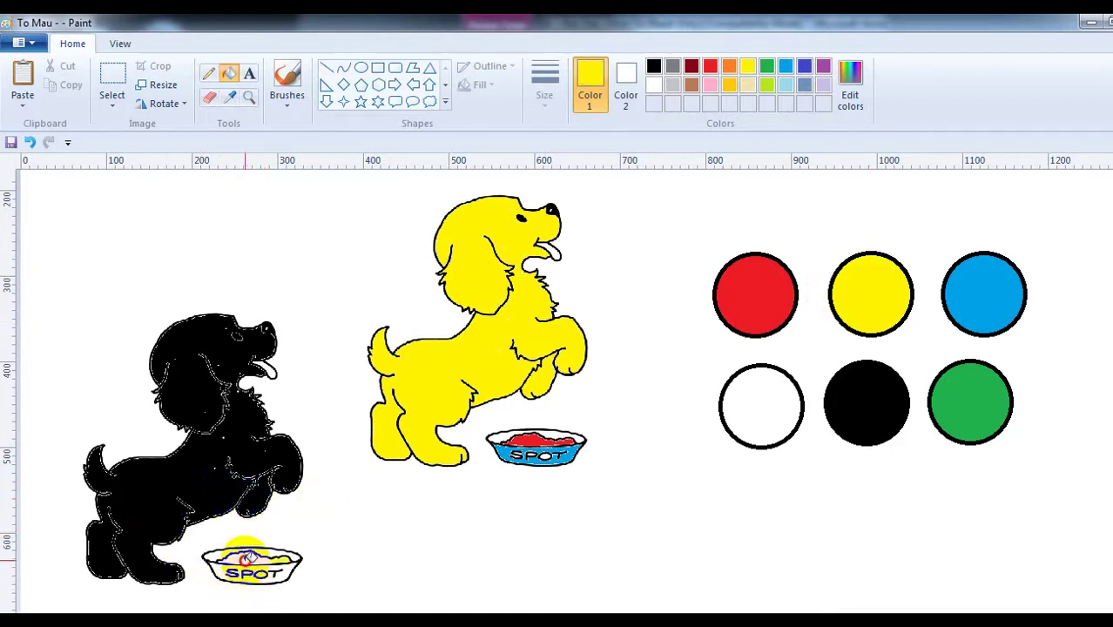
left_click(973, 401)
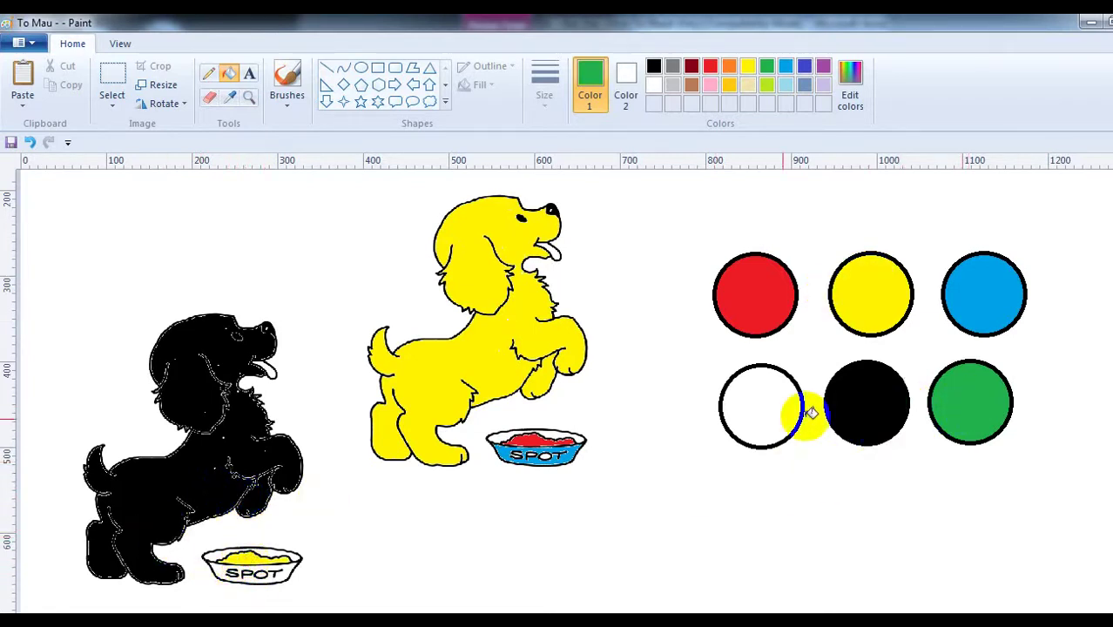
left_click(286, 571)
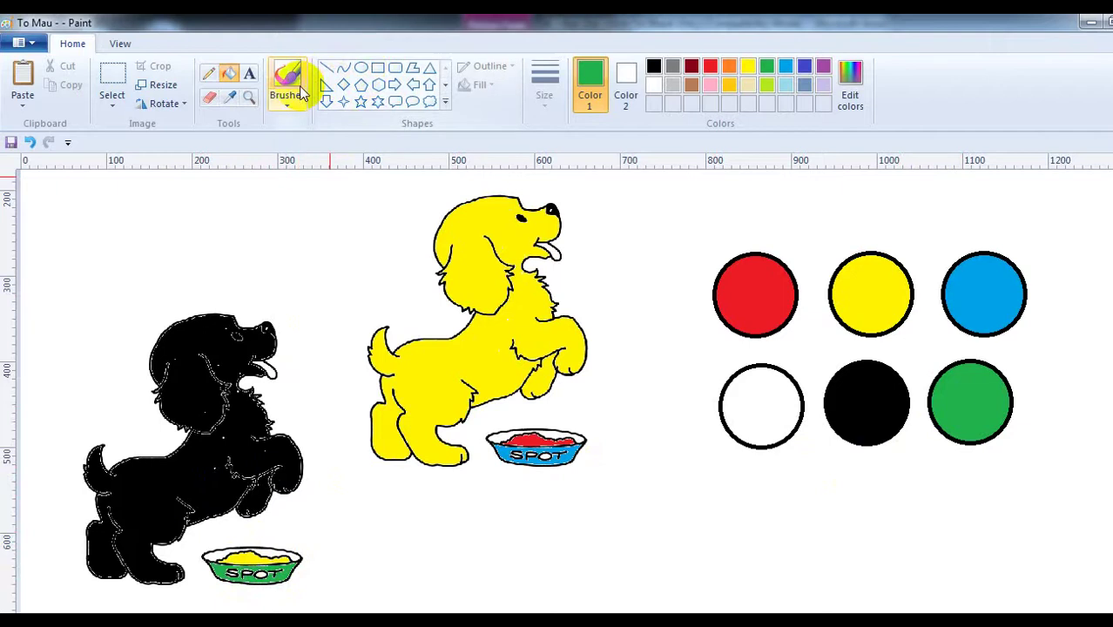
left_click(209, 75)
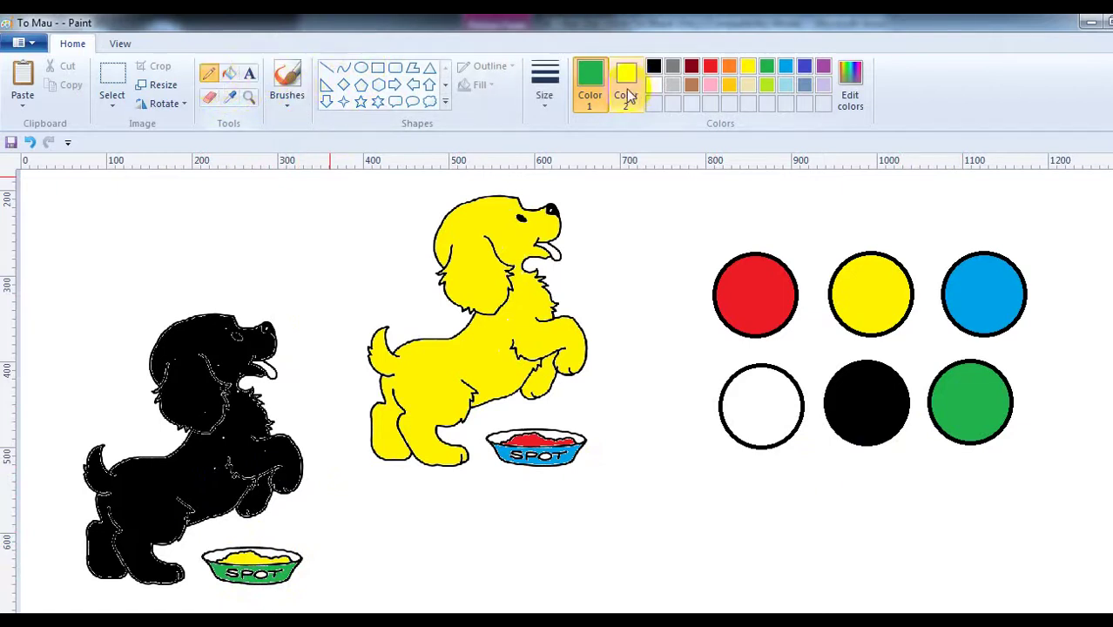
Set the pencil to the thickest size with white as the drawing colour.
left_click(545, 105)
left_click(572, 228)
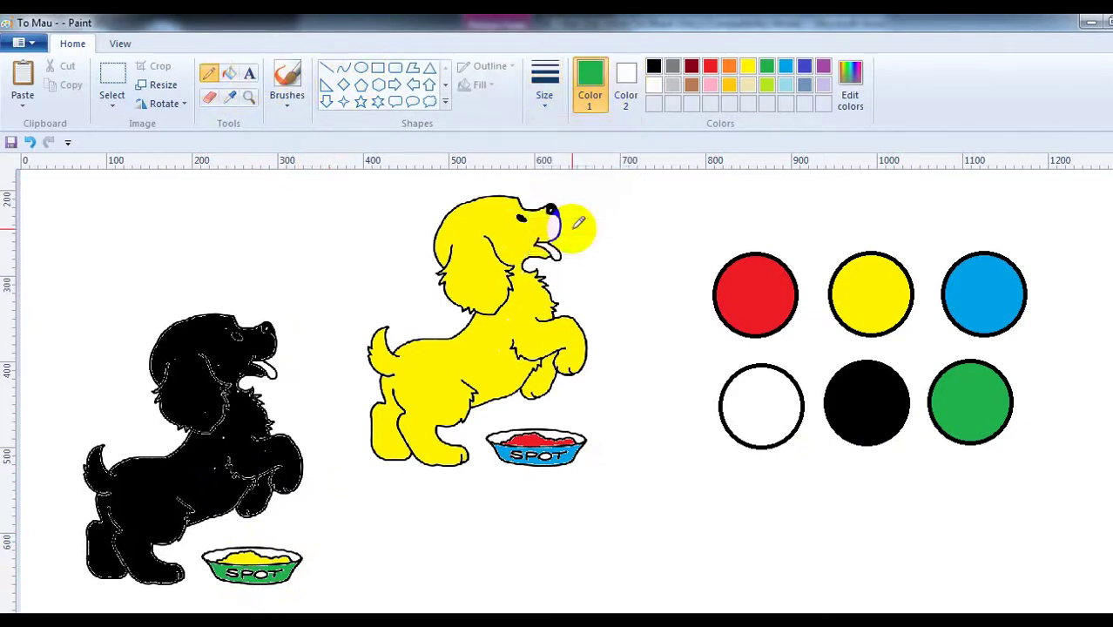
left_click(764, 396)
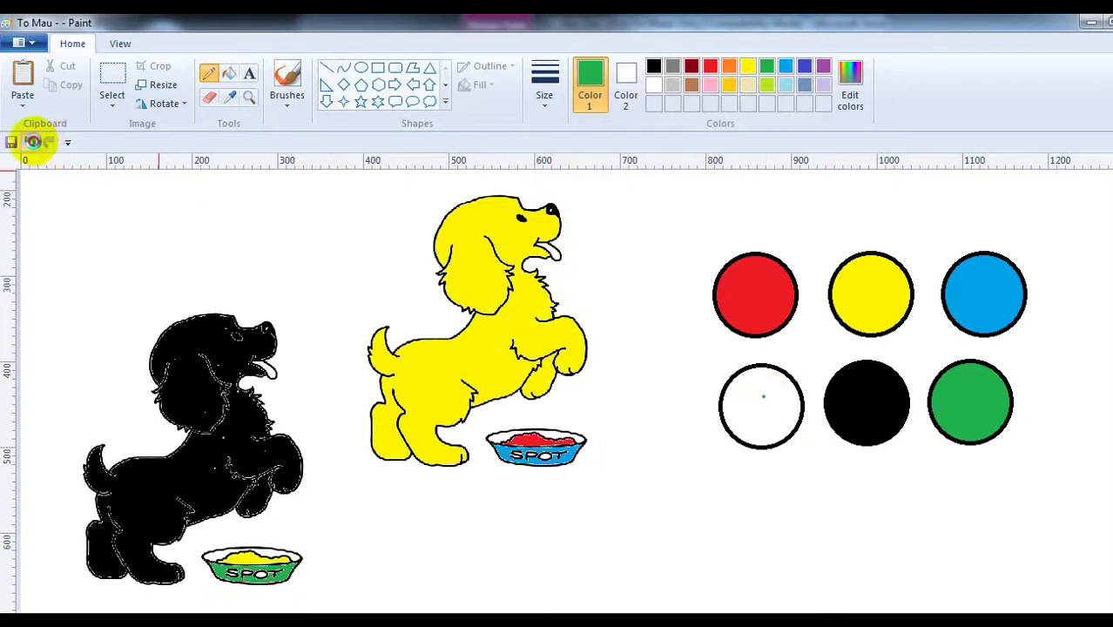
left_click(32, 144)
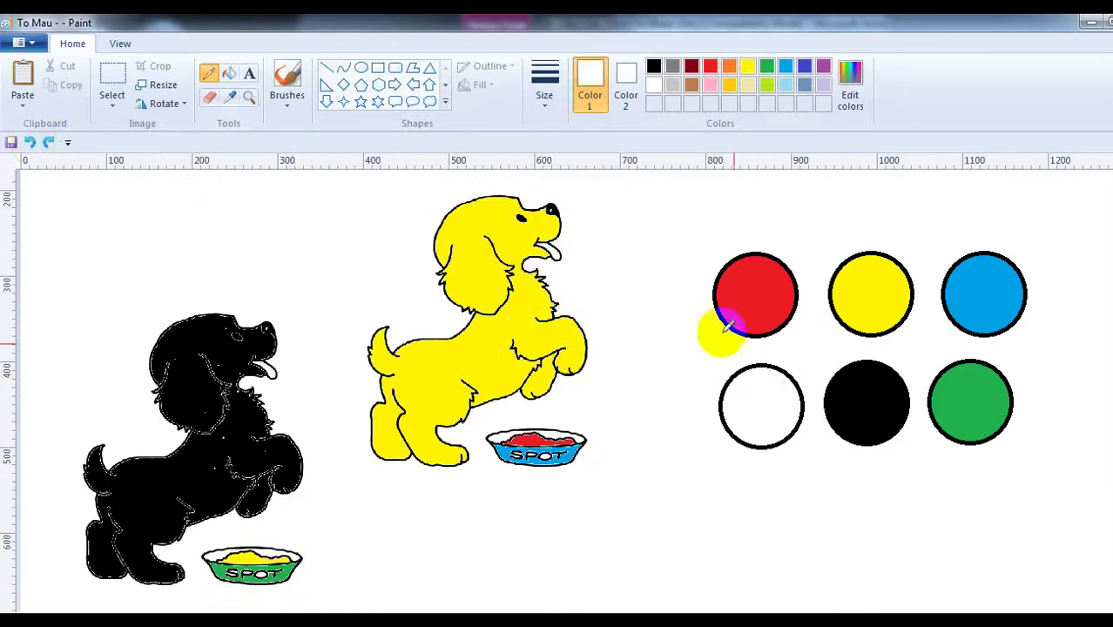
left_click(771, 405)
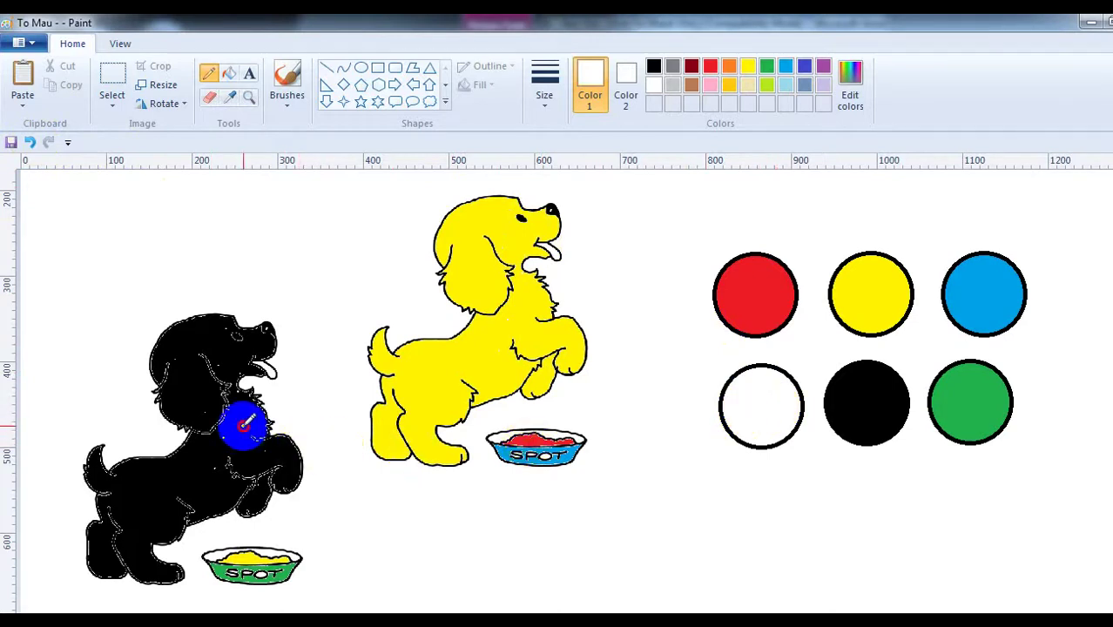
Dot white spots across the black dog's body, hindquarters and back leg.
left_click(202, 449)
left_click(191, 455)
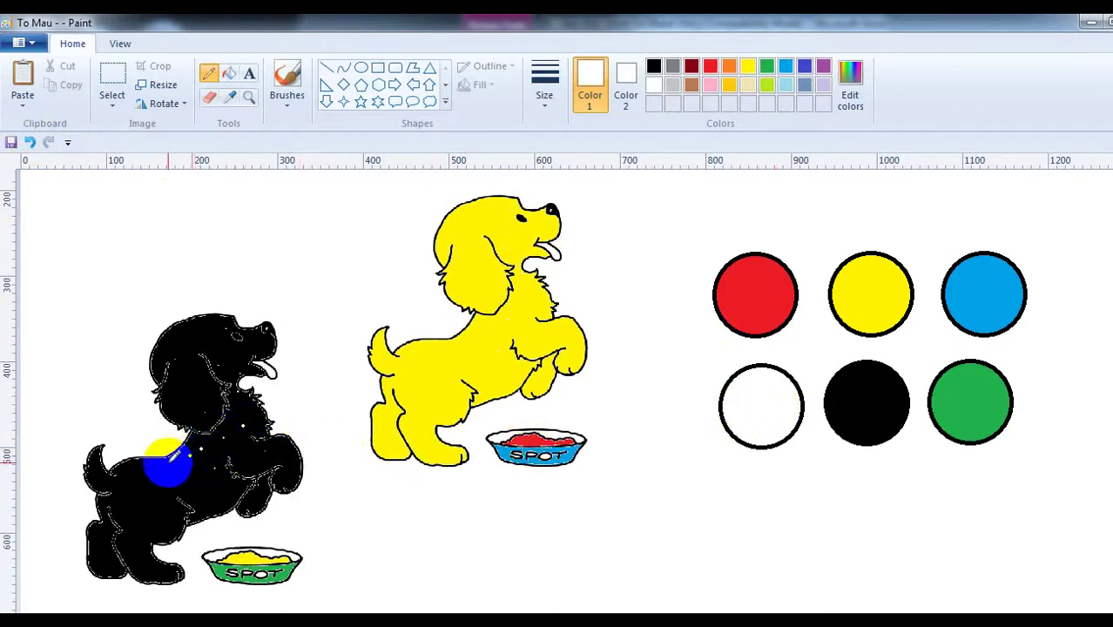
left_click(152, 480)
left_click(158, 501)
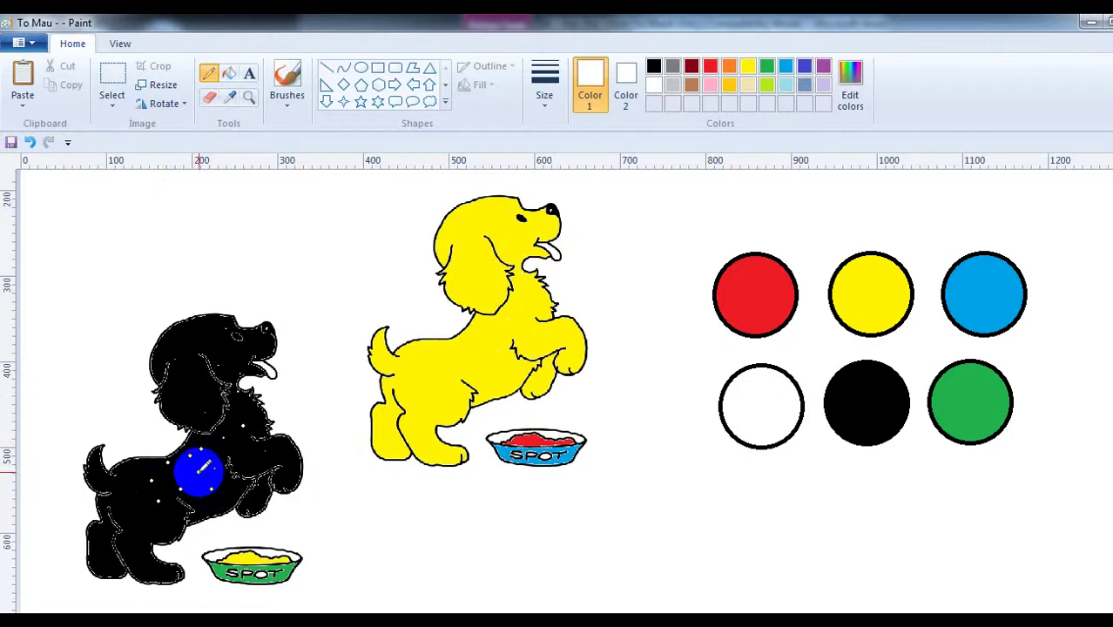
left_click(185, 499)
left_click(146, 478)
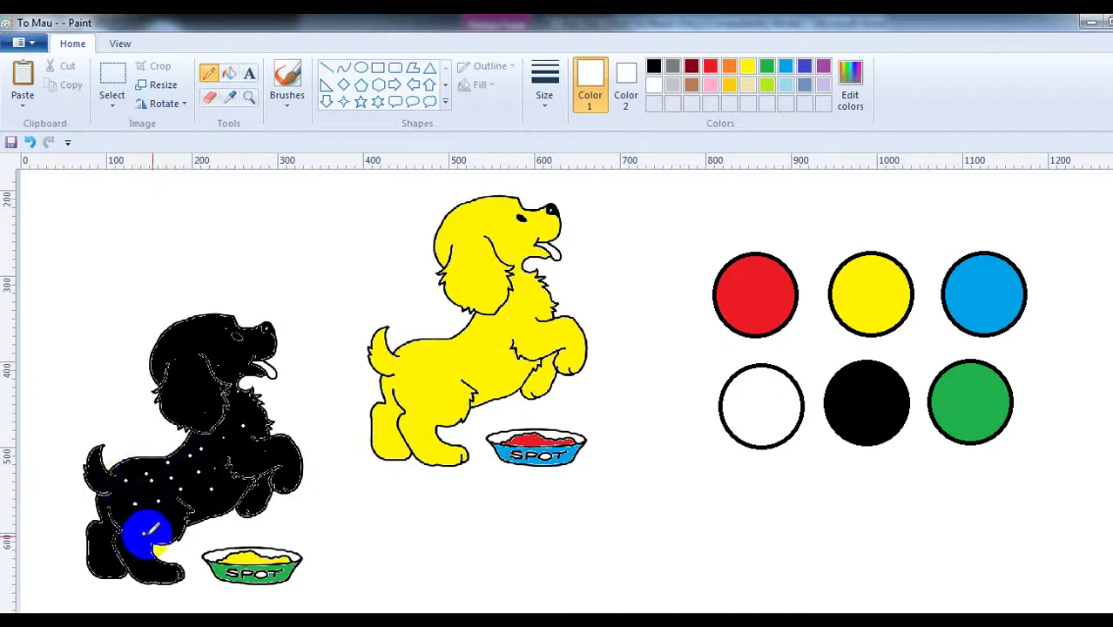
left_click(154, 540)
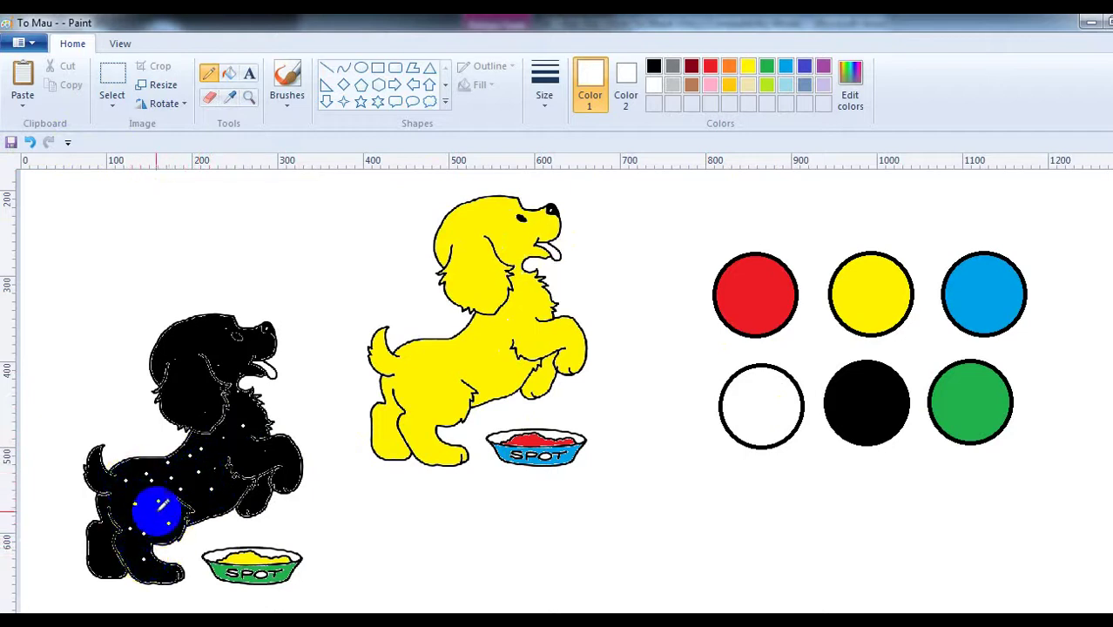
left_click(101, 461)
left_click(97, 518)
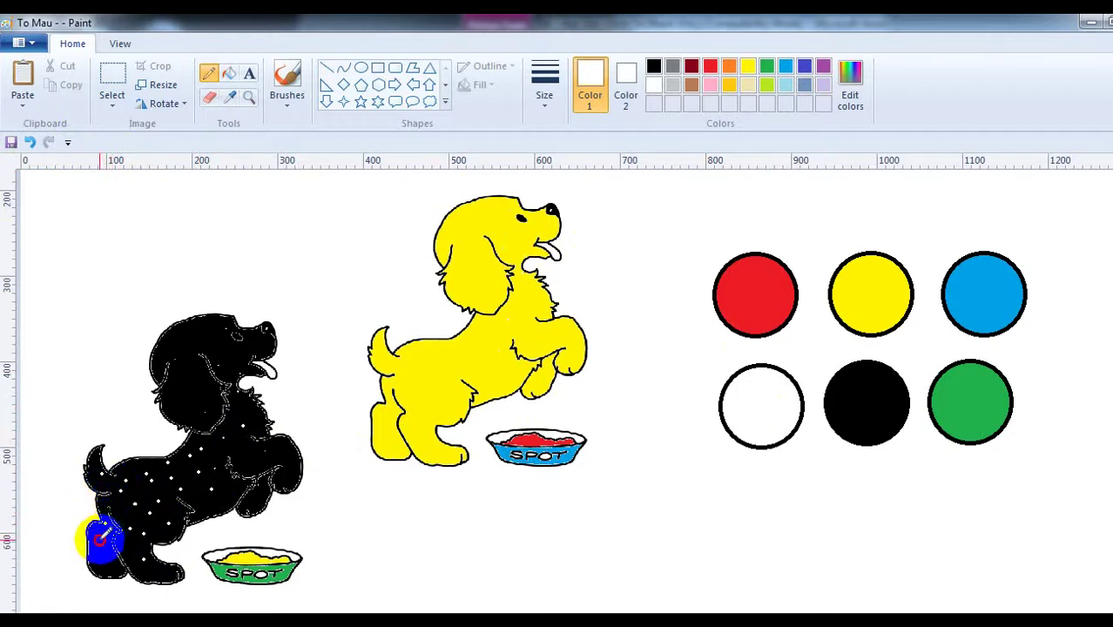
left_click(111, 552)
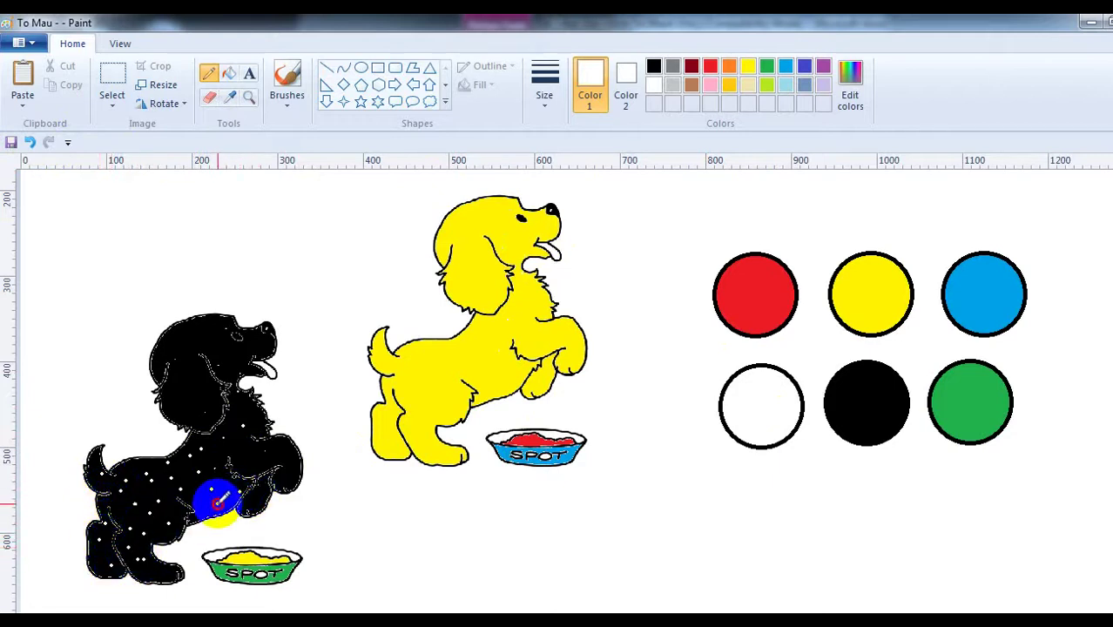
Add white dots on the black dog's chest and around its head.
left_click(280, 450)
left_click(247, 399)
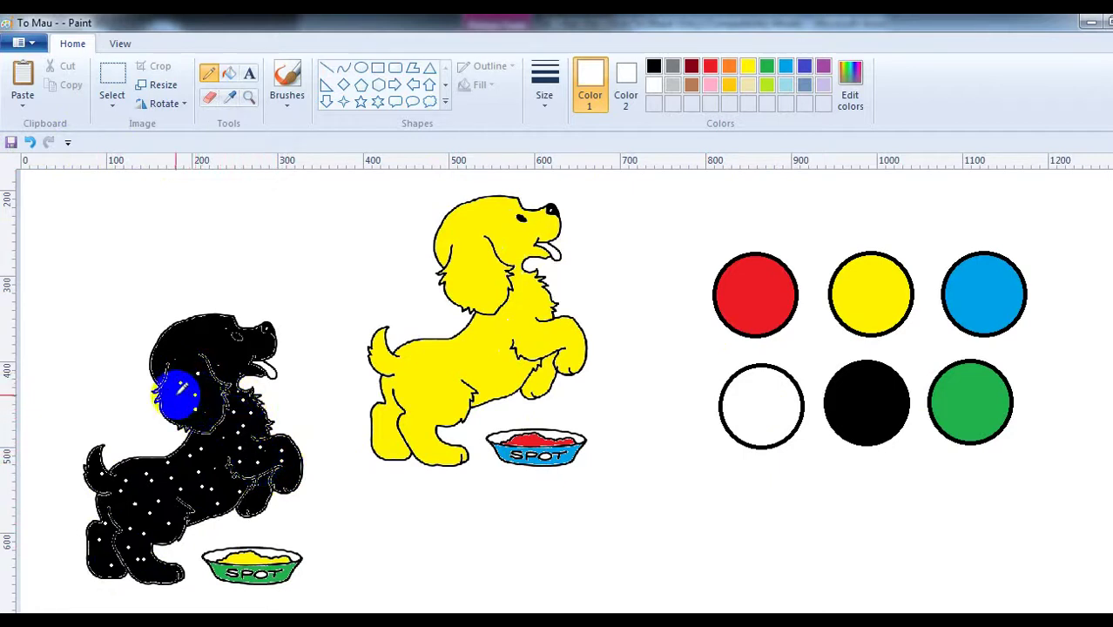
left_click(176, 335)
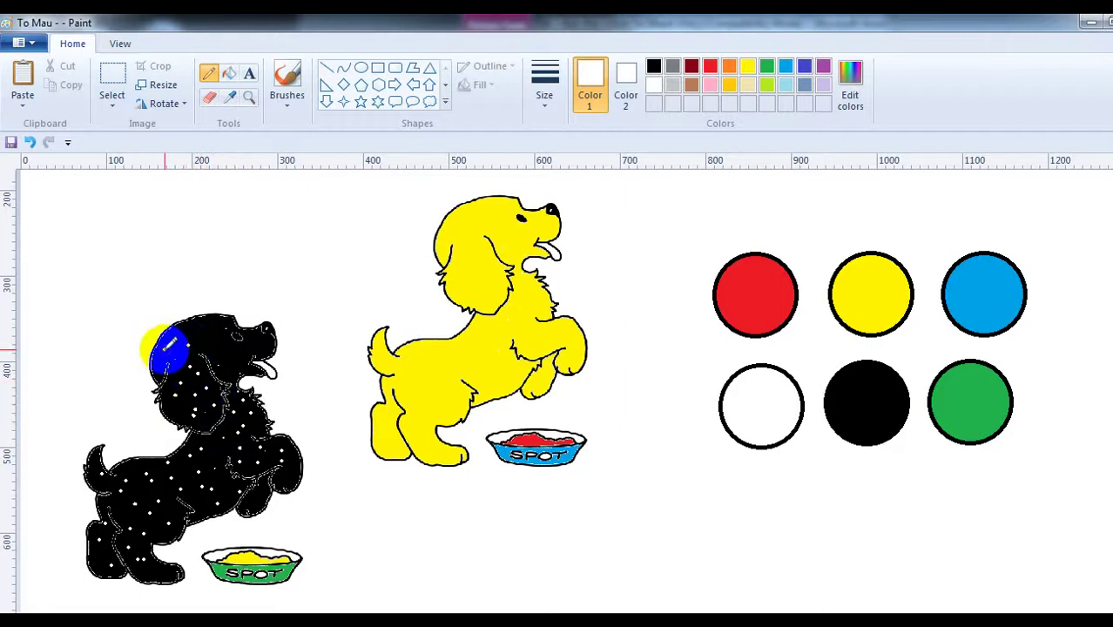
left_click(202, 321)
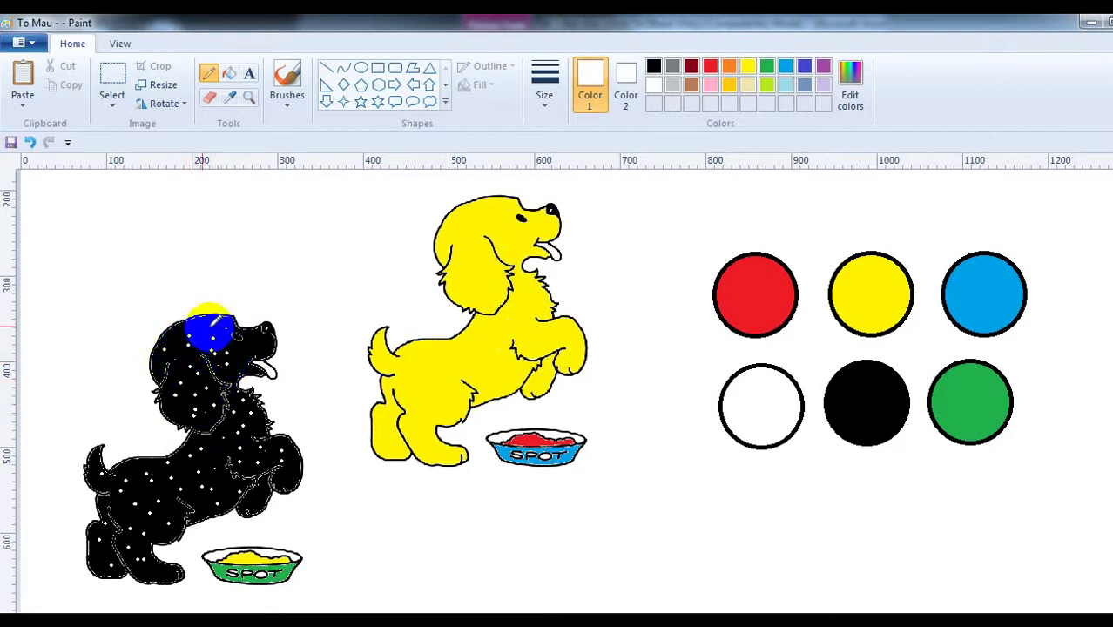
left_click(240, 366)
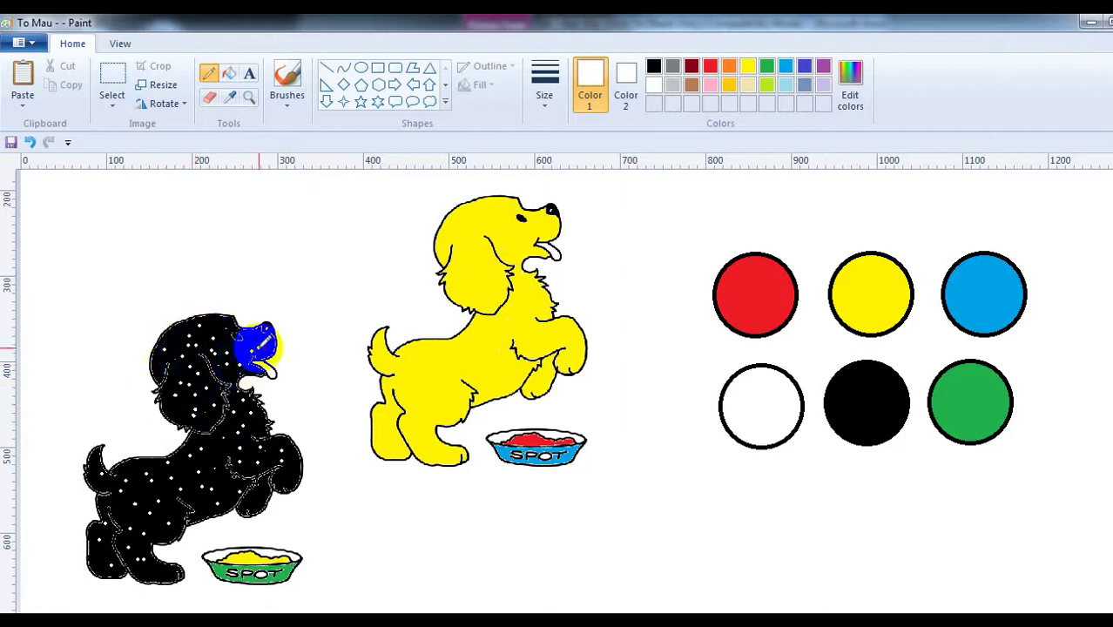
left_click(219, 323)
left_click(260, 349)
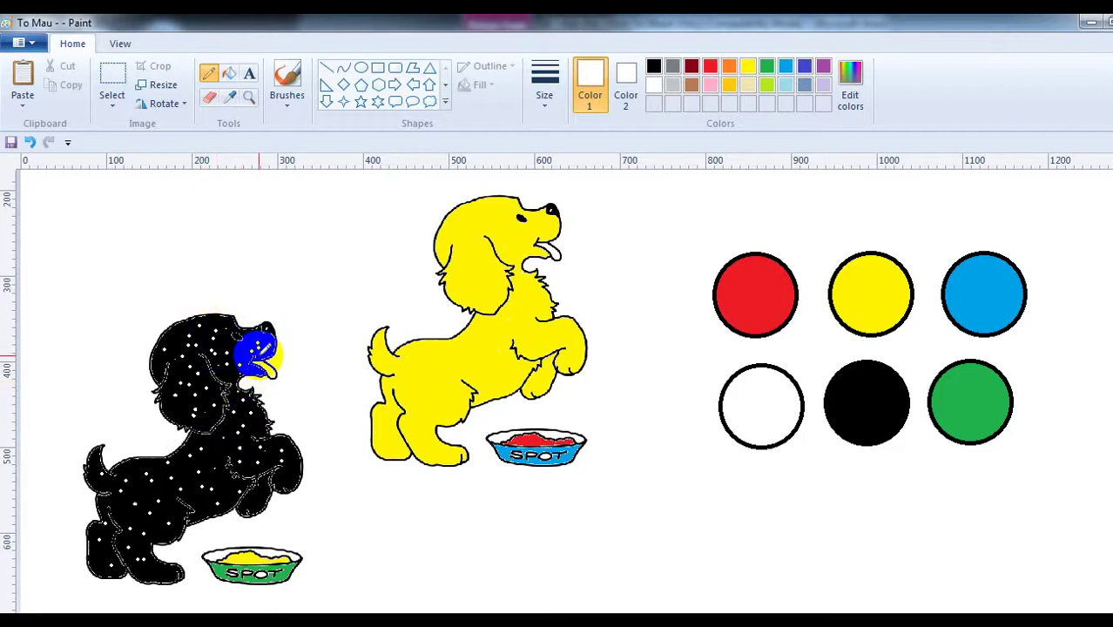
Draw white-filled oval spots on the yellow dog's hip, belly and chest.
left_click(361, 68)
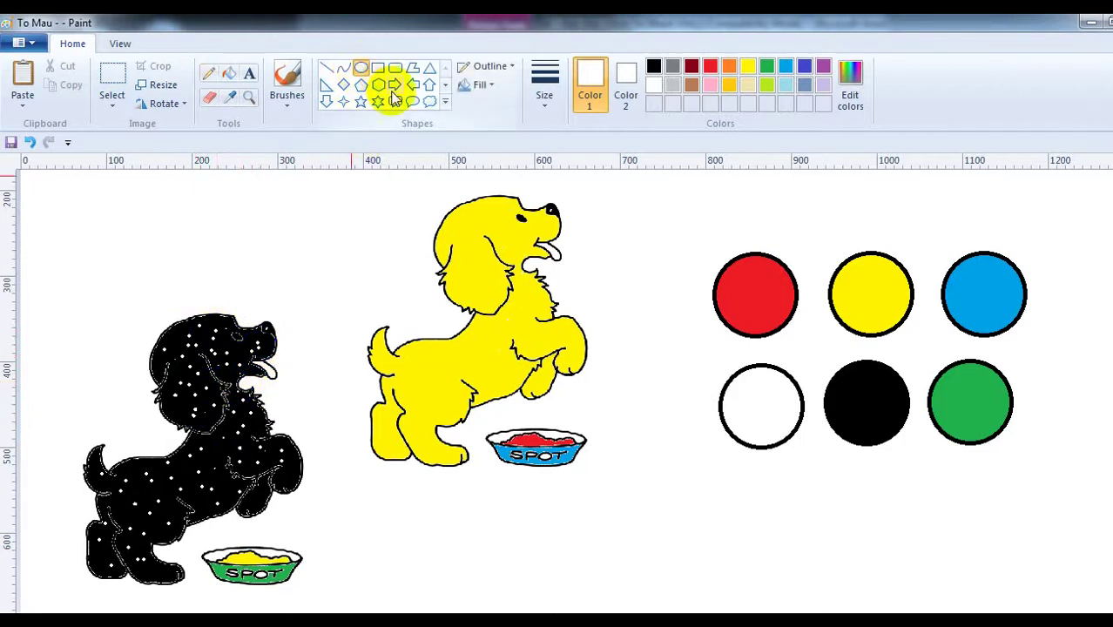
left_click(623, 80)
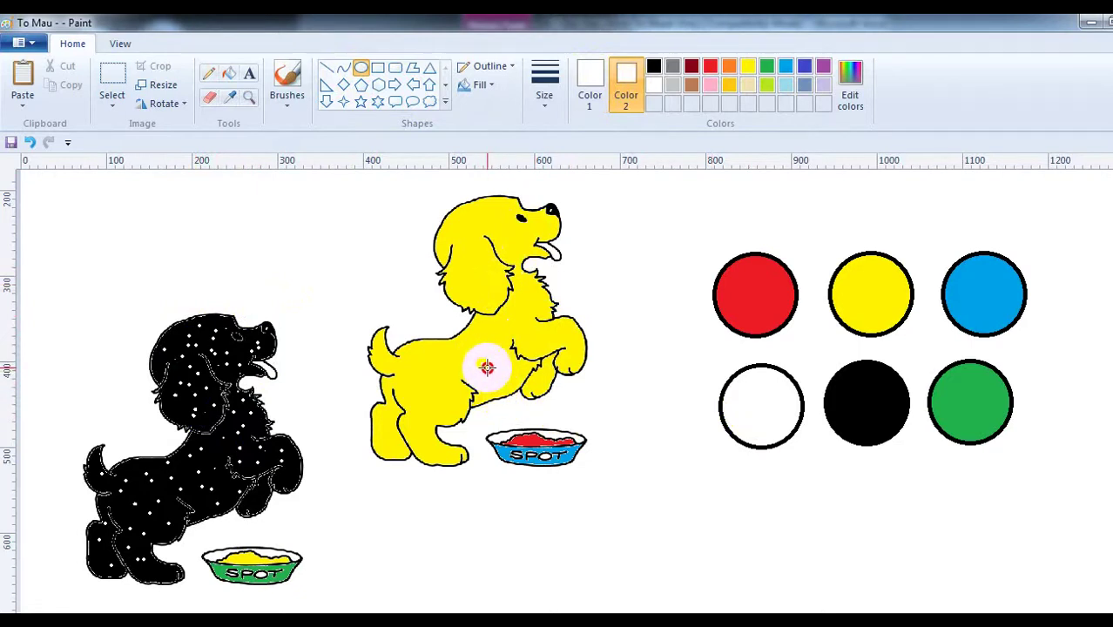
left_click(481, 364)
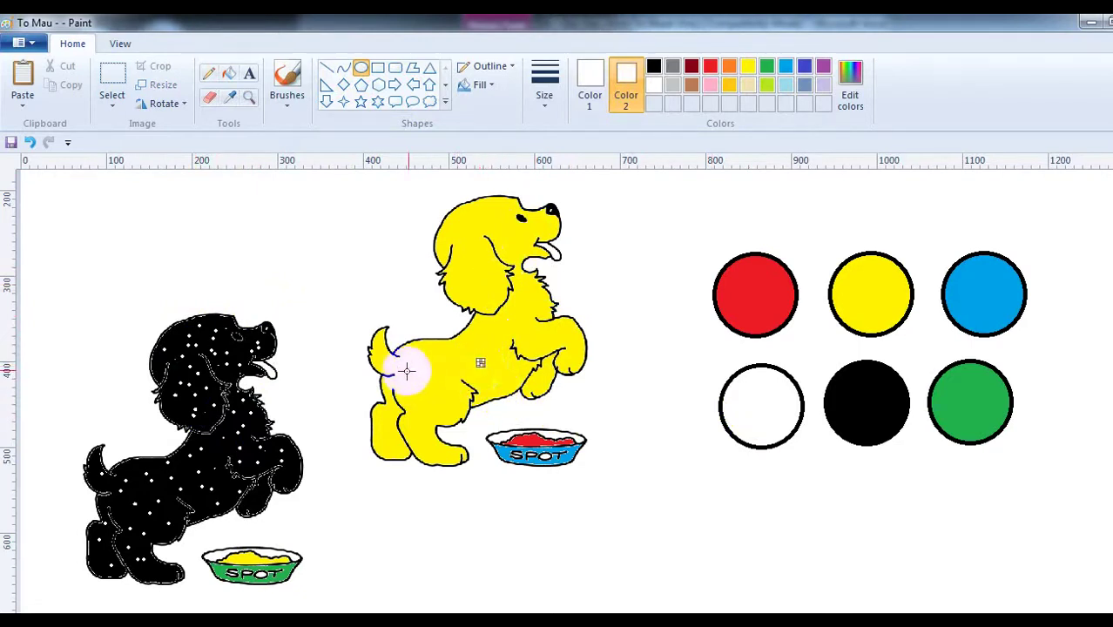
left_click_drag(417, 370, 416, 406)
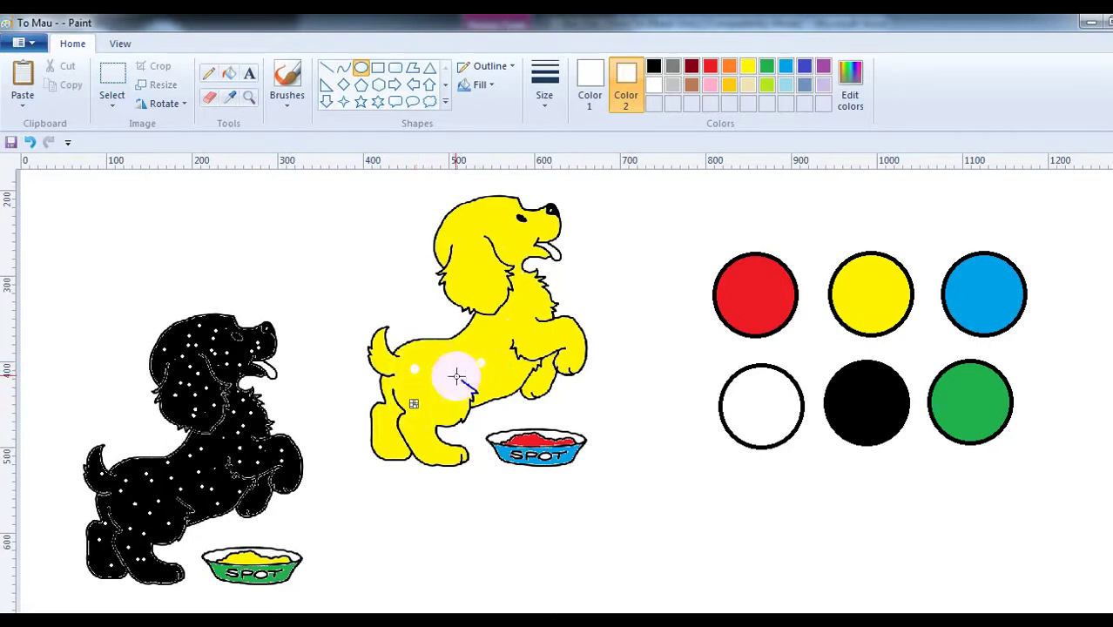
left_click_drag(455, 367, 445, 369)
mouse_move(473, 387)
left_mouse_down()
mouse_move(457, 405)
mouse_move(428, 393)
left_mouse_up()
left_click_drag(498, 376, 510, 385)
left_click_drag(555, 301, 533, 313)
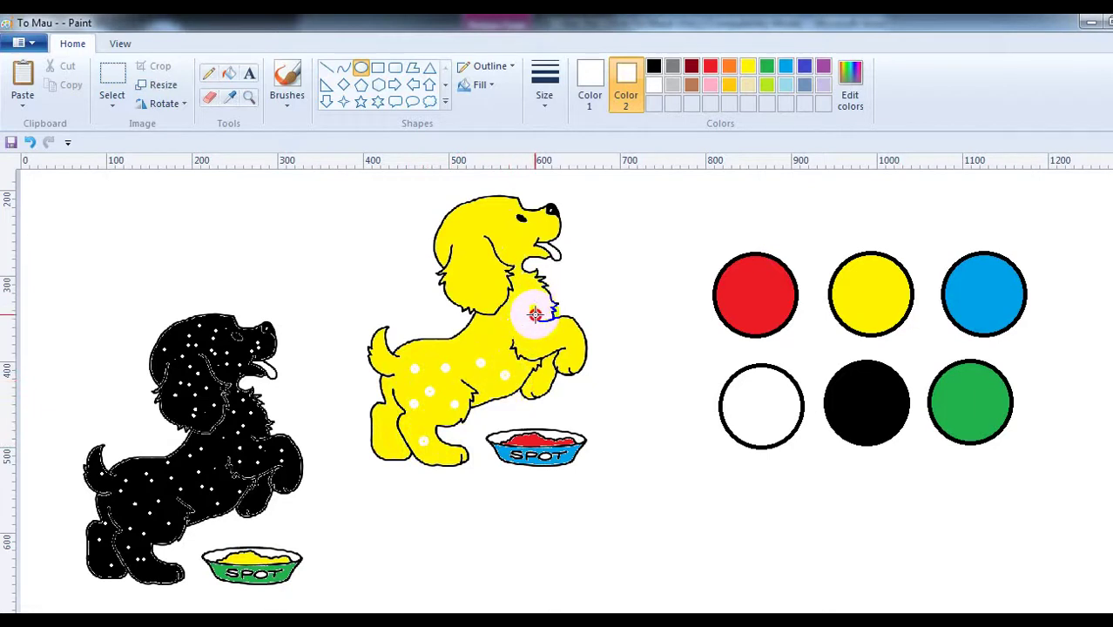
left_click_drag(516, 350, 486, 332)
mouse_move(513, 347)
left_mouse_down()
mouse_move(516, 329)
mouse_move(554, 344)
left_mouse_up()
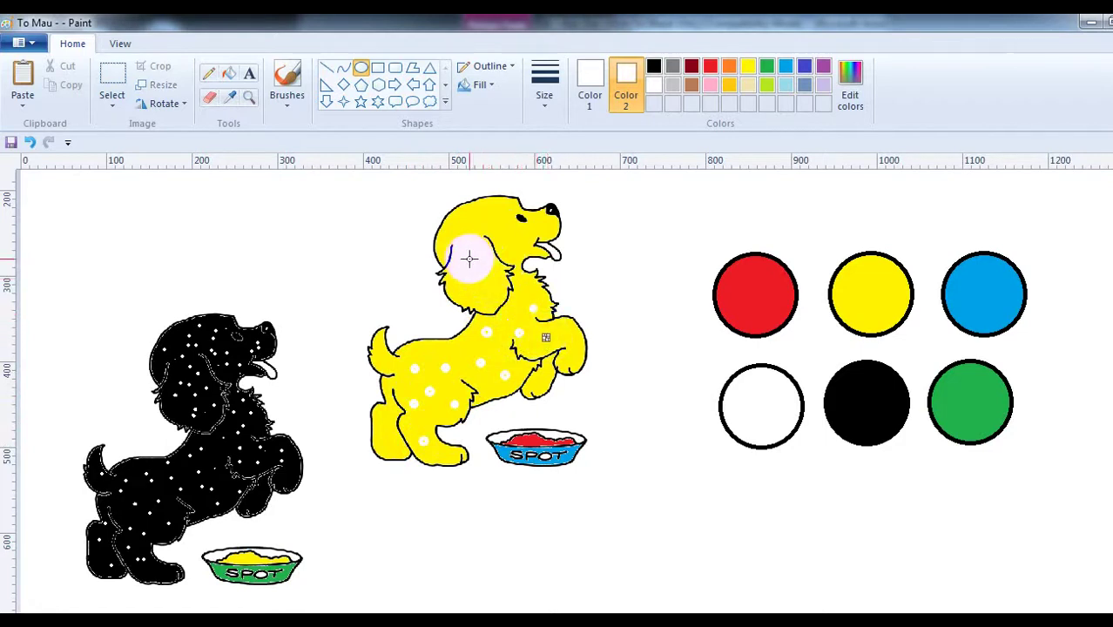
Add white oval spots on the yellow dog's head, ear, legs, raised paw and tail.
left_click_drag(471, 262, 476, 264)
left_click_drag(491, 205, 498, 214)
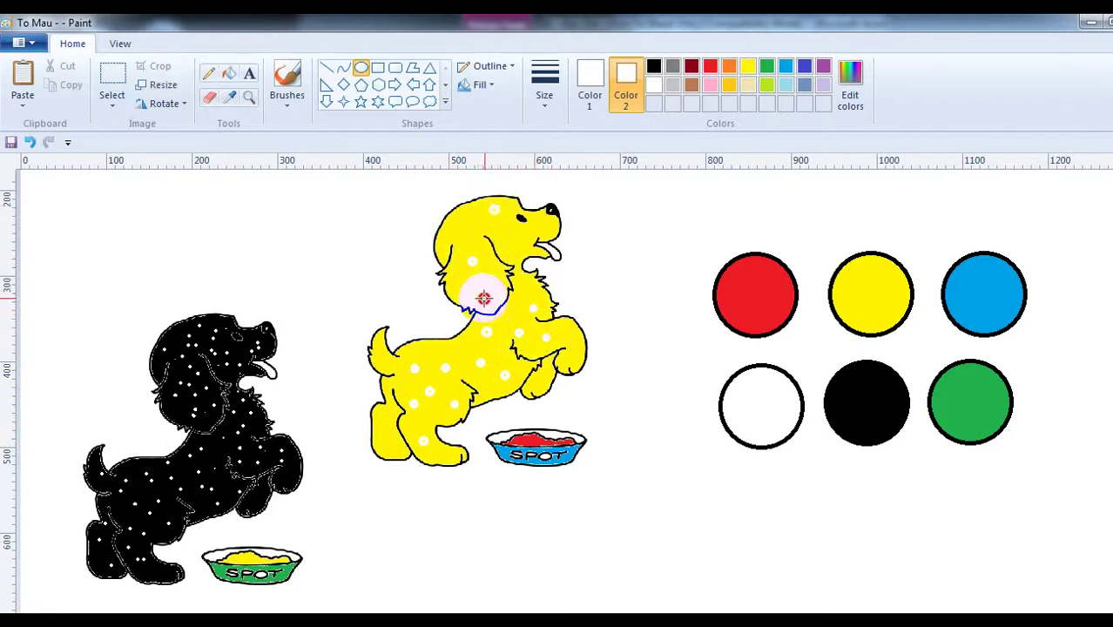
left_click_drag(440, 233, 450, 242)
left_click_drag(383, 415, 386, 420)
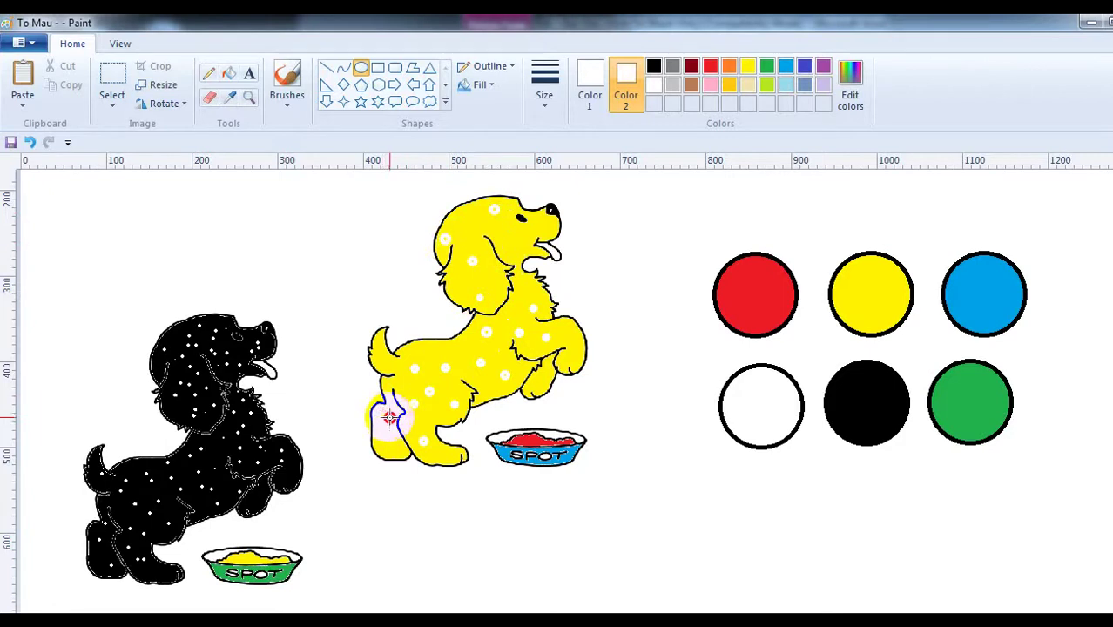
left_click_drag(566, 351, 577, 362)
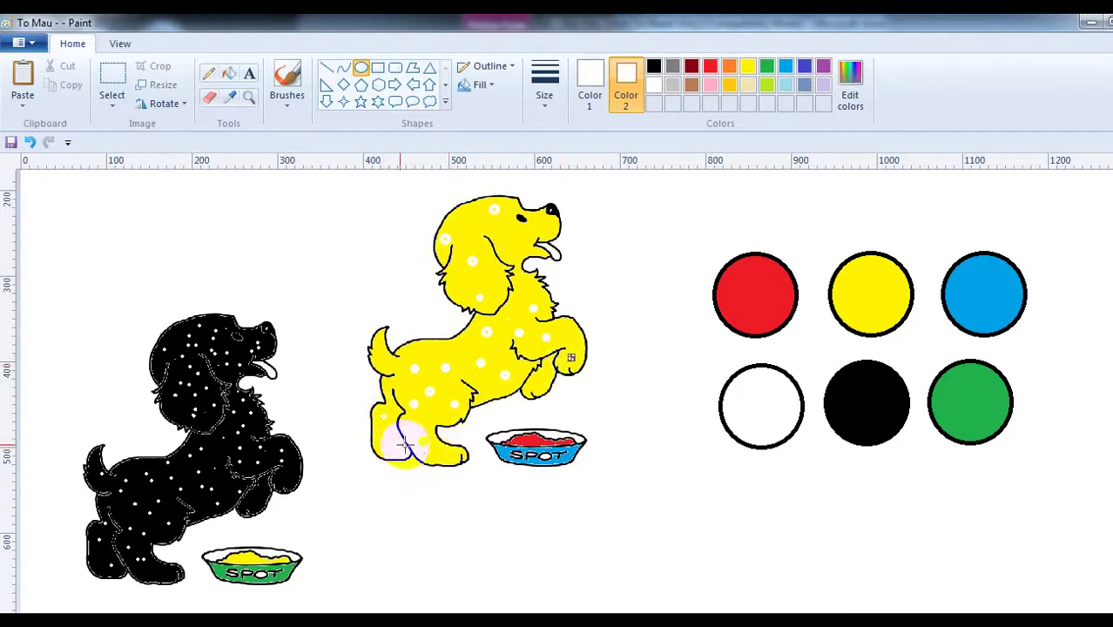
mouse_move(373, 410)
left_mouse_down()
mouse_move(400, 455)
mouse_move(465, 455)
left_mouse_up()
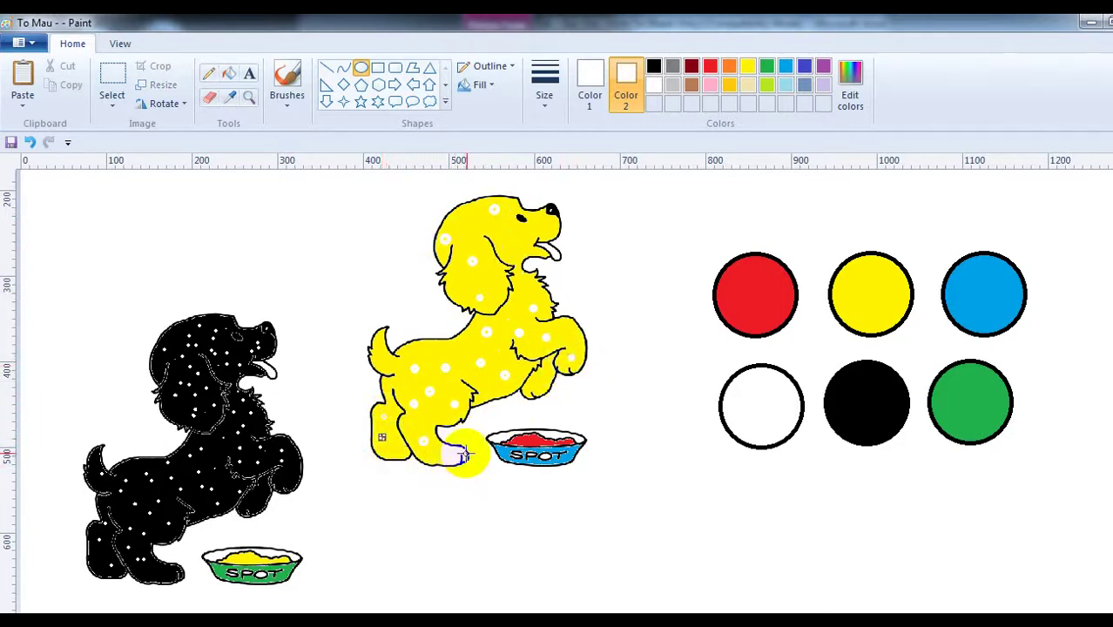
left_click_drag(373, 335, 386, 355)
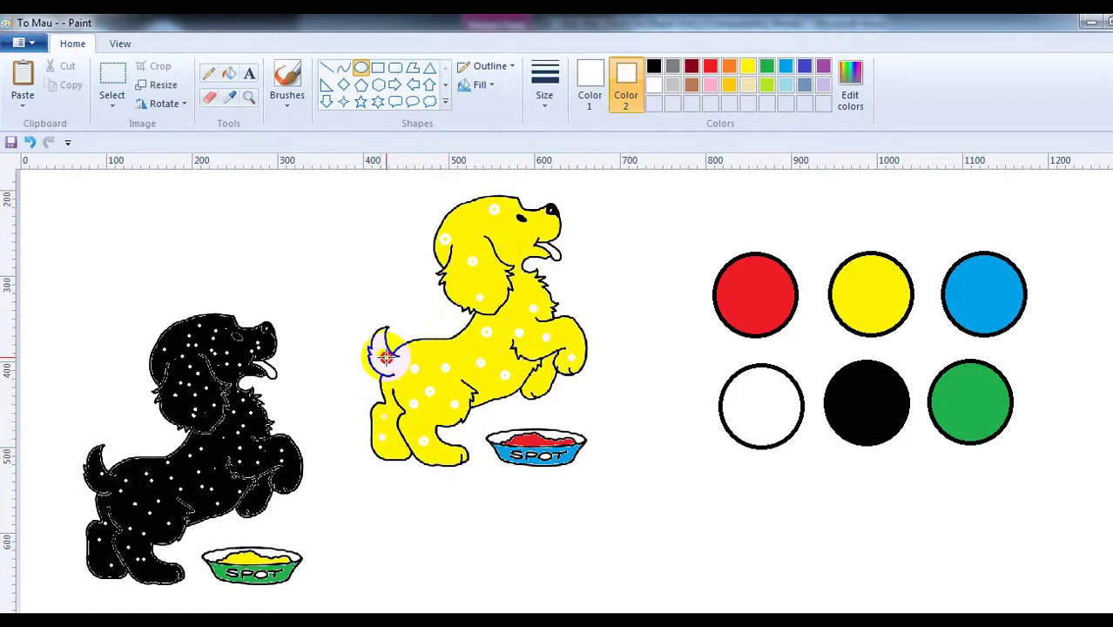
left_click_drag(486, 261, 514, 242)
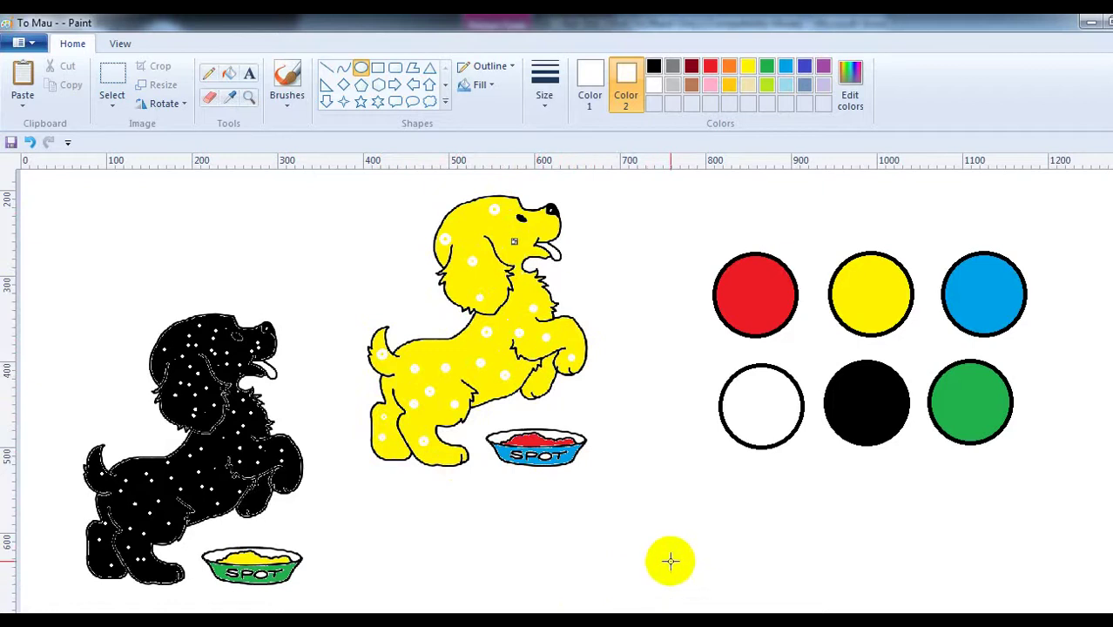
Move the six colour circles off the visible canvas.
left_click(111, 87)
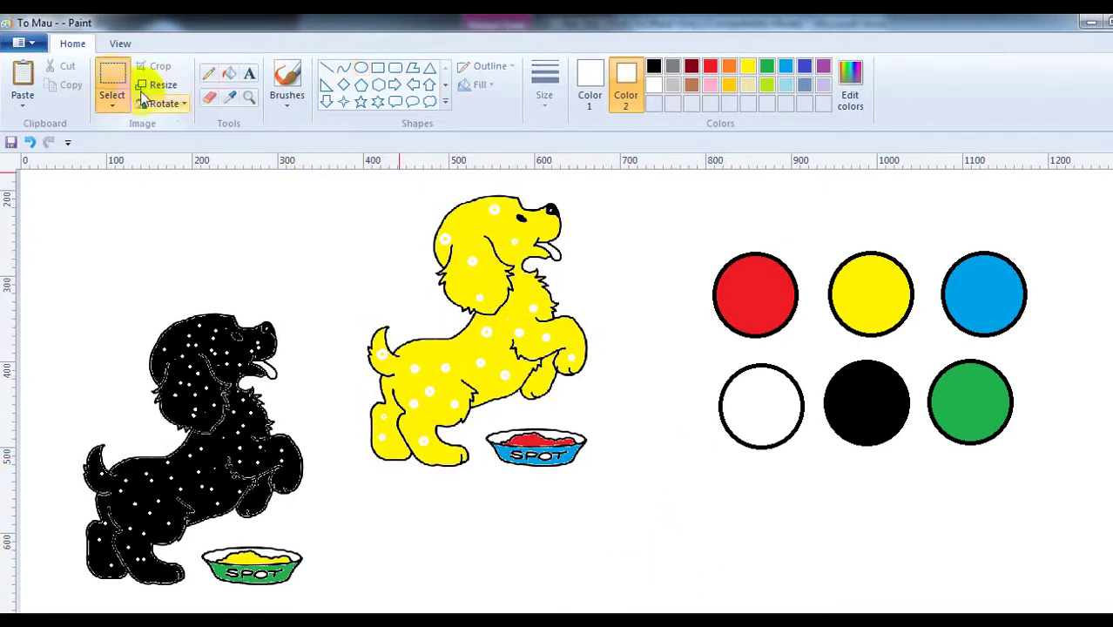
left_click_drag(710, 243, 1033, 450)
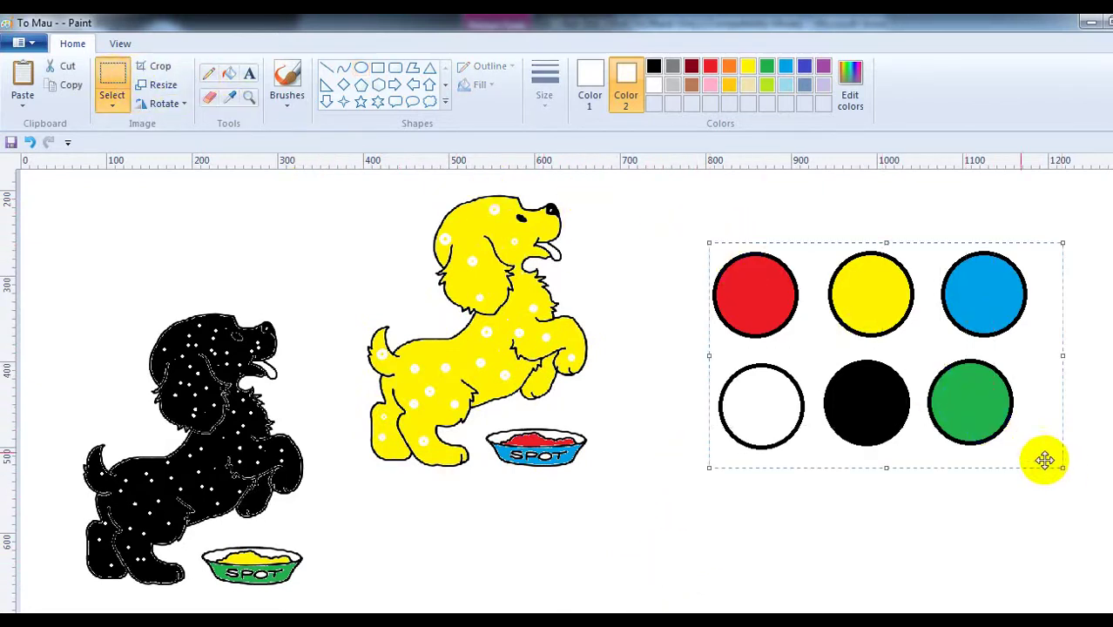
left_click_drag(889, 294, 923, 620)
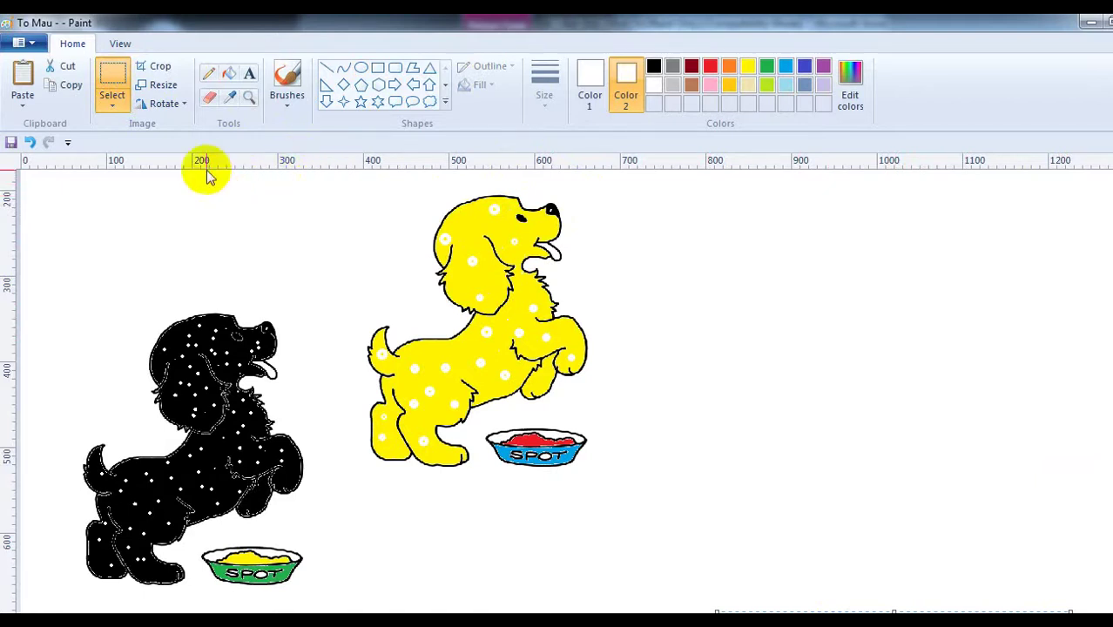
Shrink both puppies and their bowls together and shift them left and down.
left_click_drag(37, 174, 614, 538)
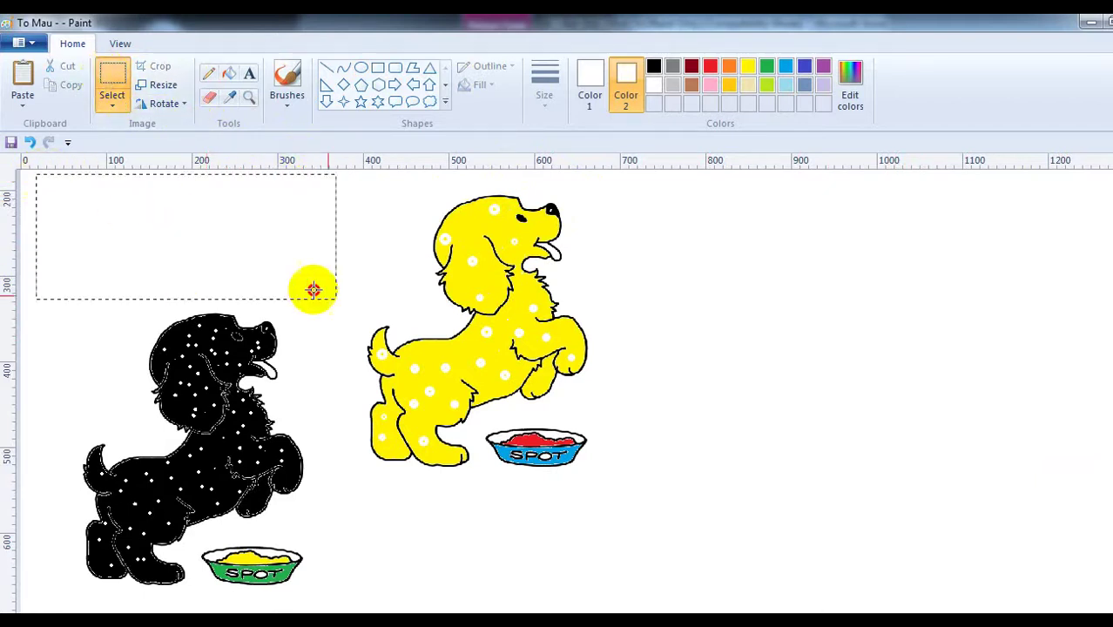
left_click_drag(614, 537, 609, 595)
left_click(611, 596)
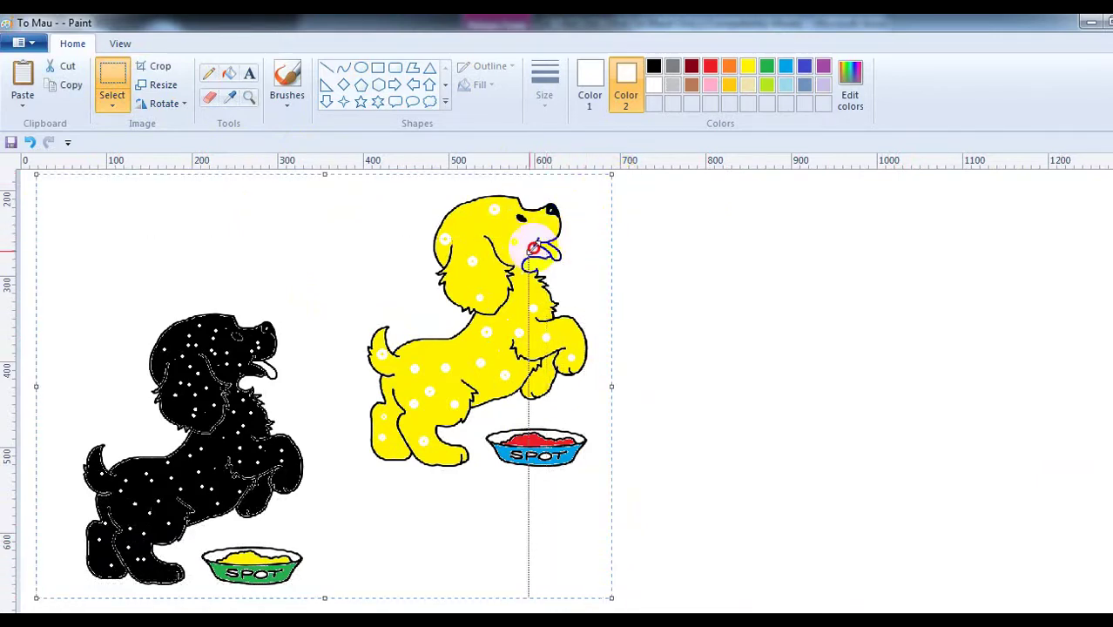
left_click_drag(611, 174, 477, 275)
left_click_drag(425, 381, 394, 390)
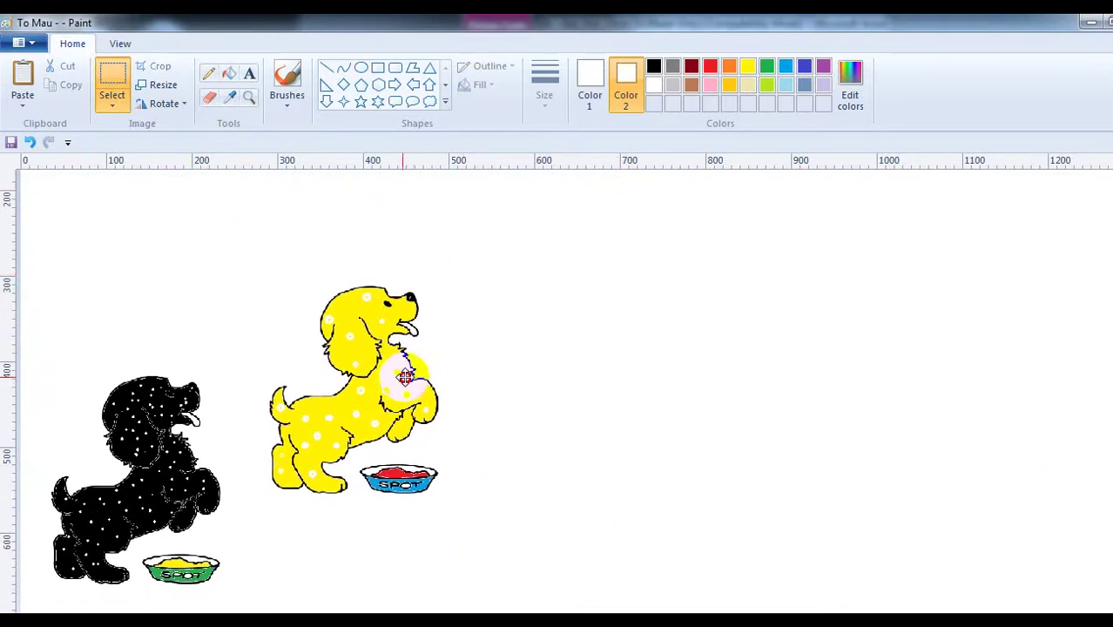
left_click(436, 207)
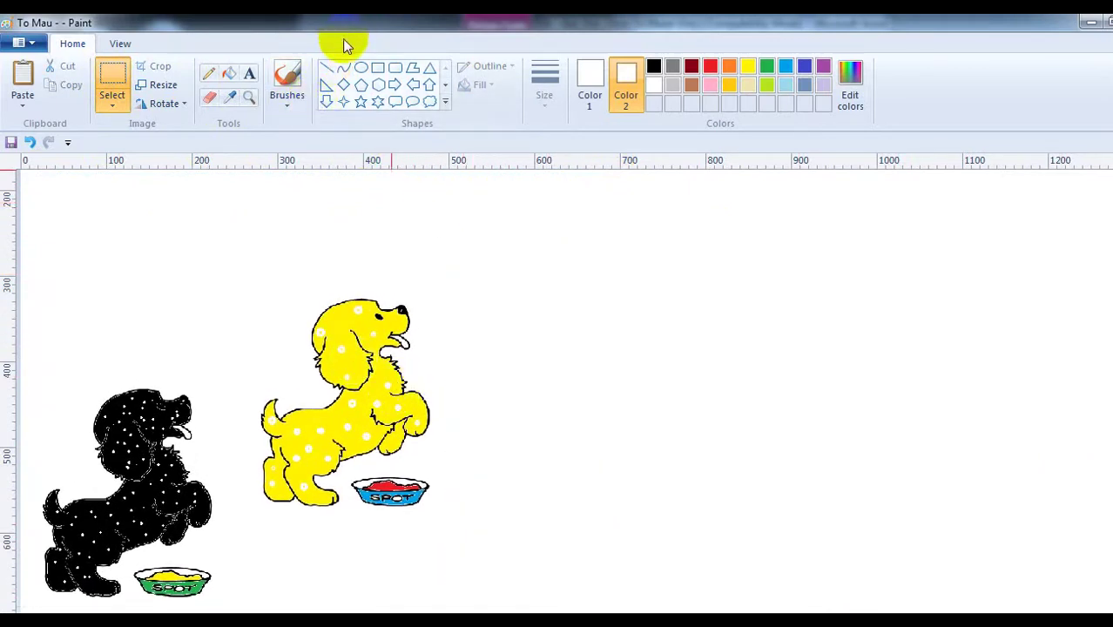
left_click(209, 74)
Pick a pencil size and set the palette colours, ending with white as Color 1.
left_click(546, 92)
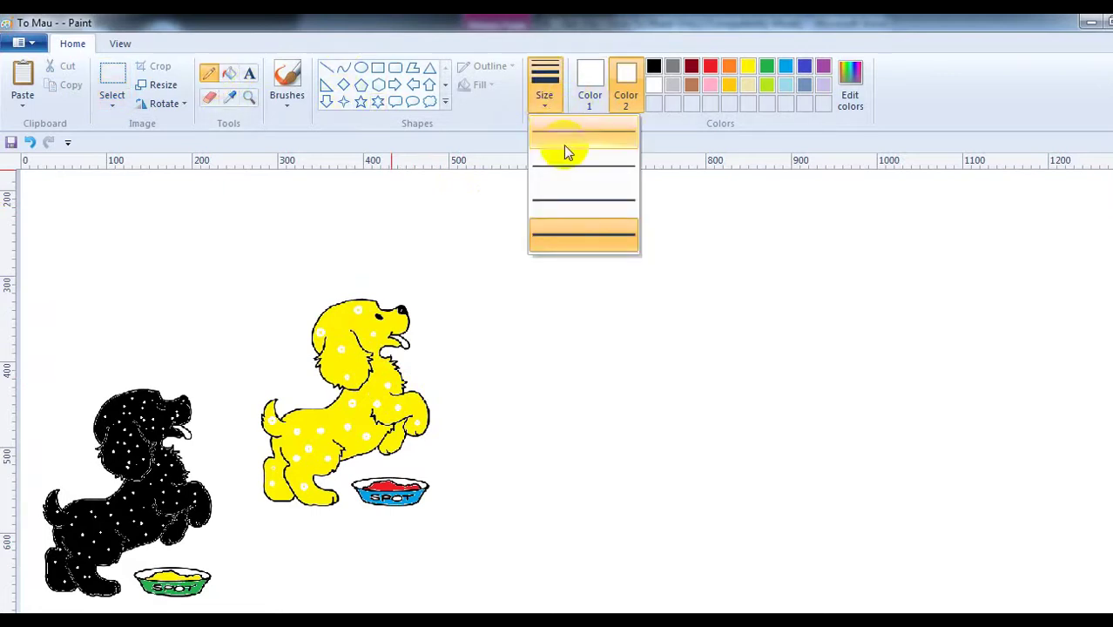
left_click(567, 200)
left_click(653, 68)
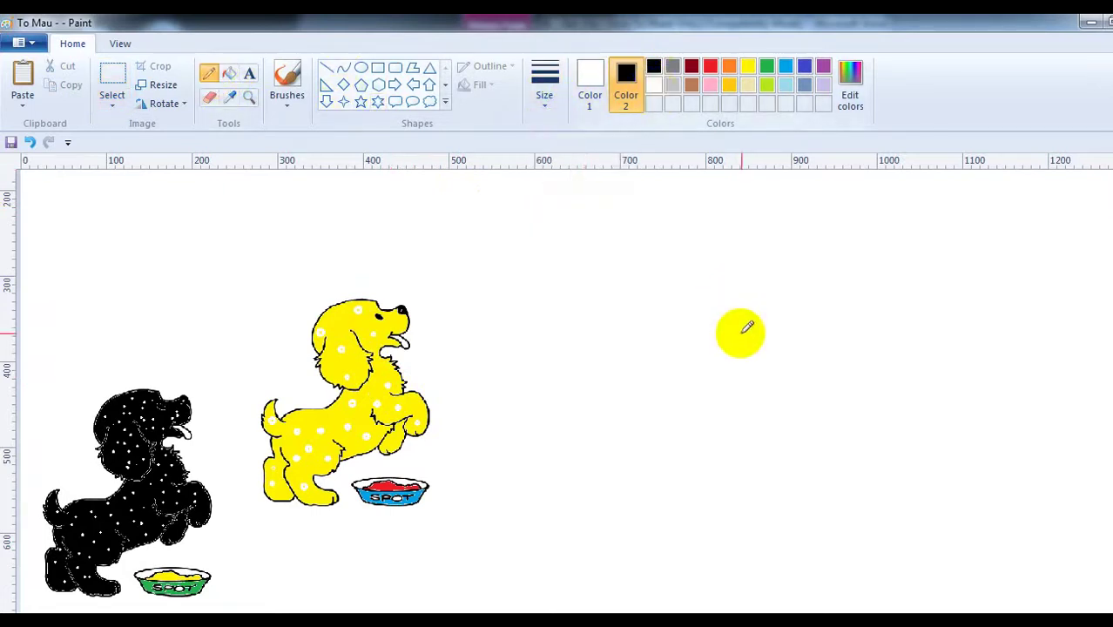
left_click(678, 263)
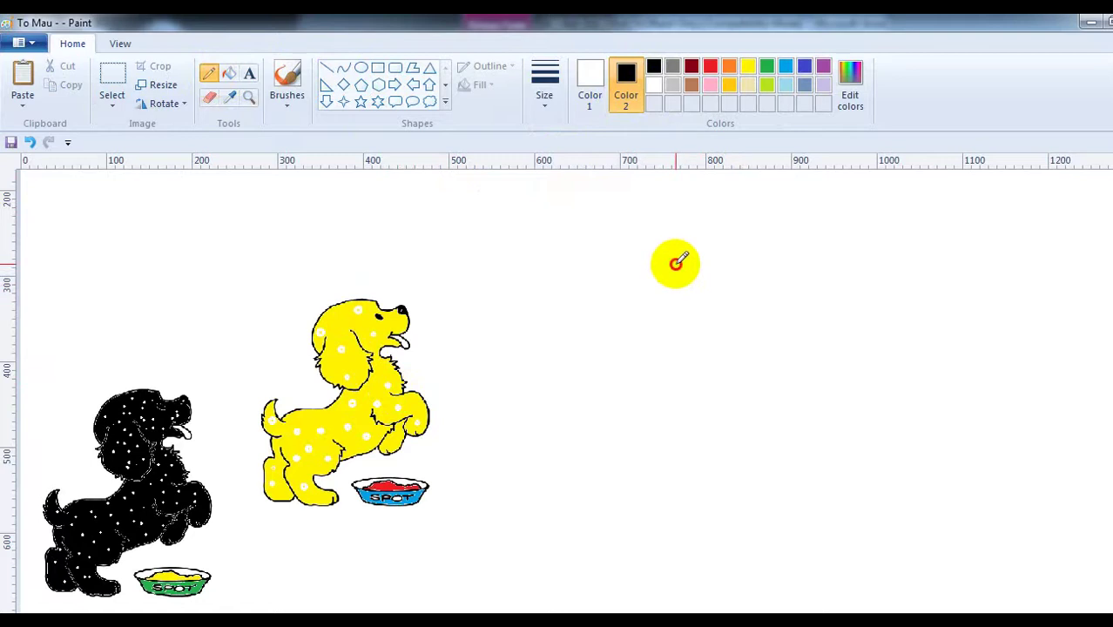
left_click(653, 85)
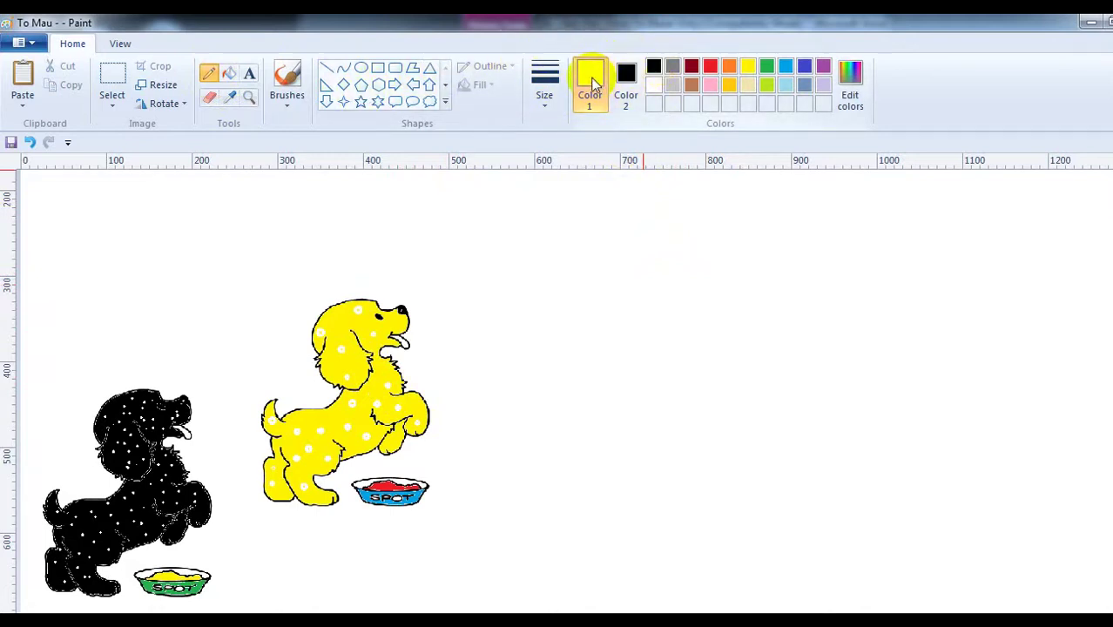
left_click(627, 77)
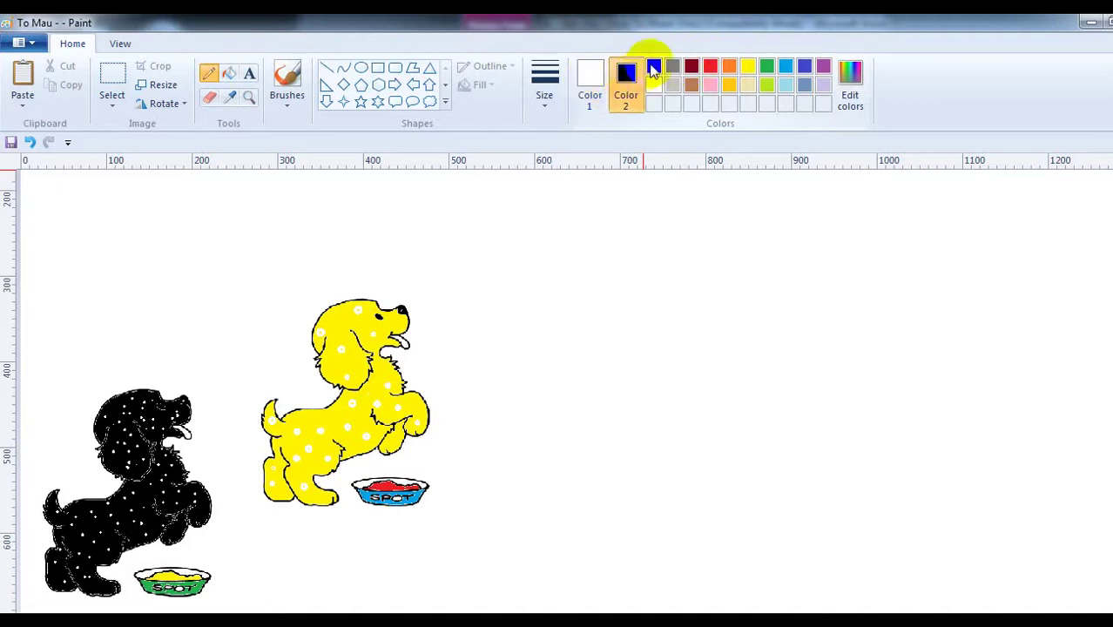
left_click(592, 77)
left_click(654, 83)
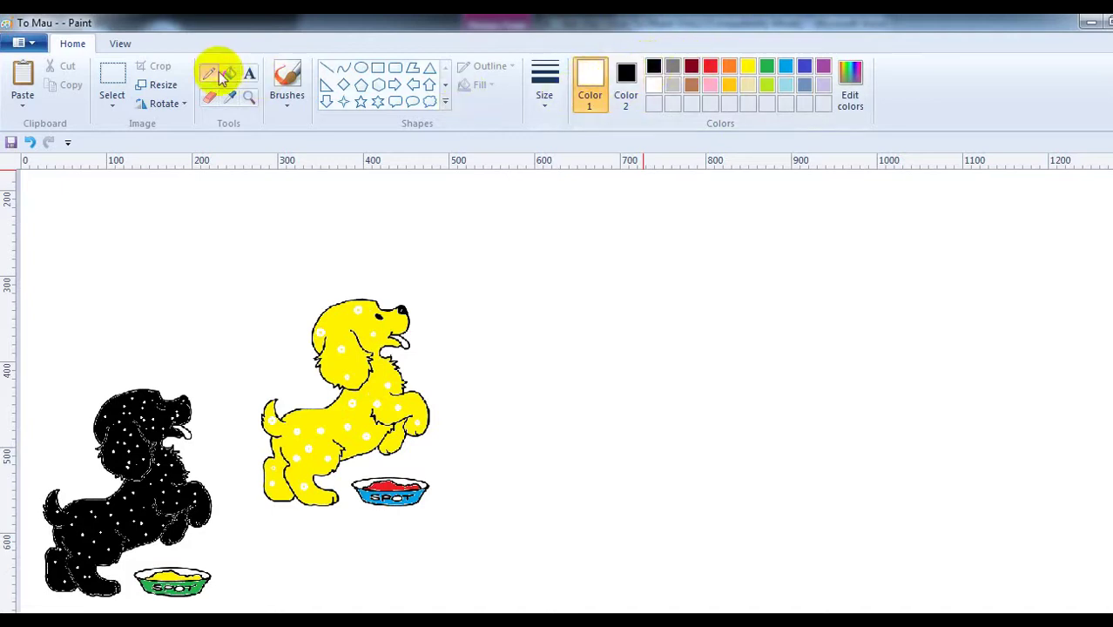
Sample black from the black puppy and draw the U-shaped face outline.
left_click(228, 96)
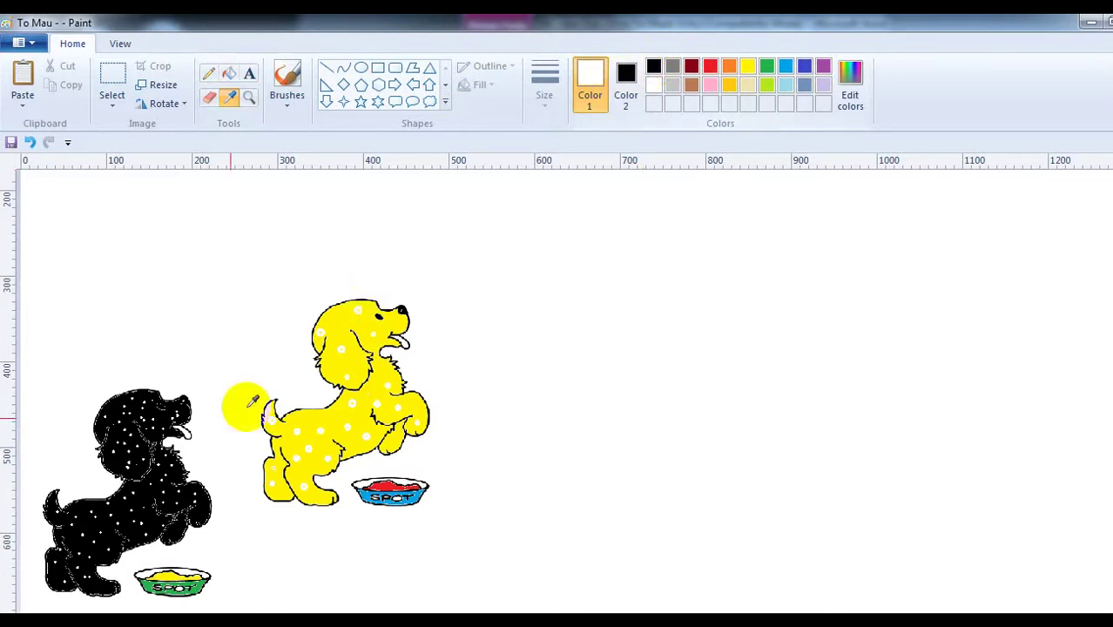
right_click(171, 416)
left_click(171, 416)
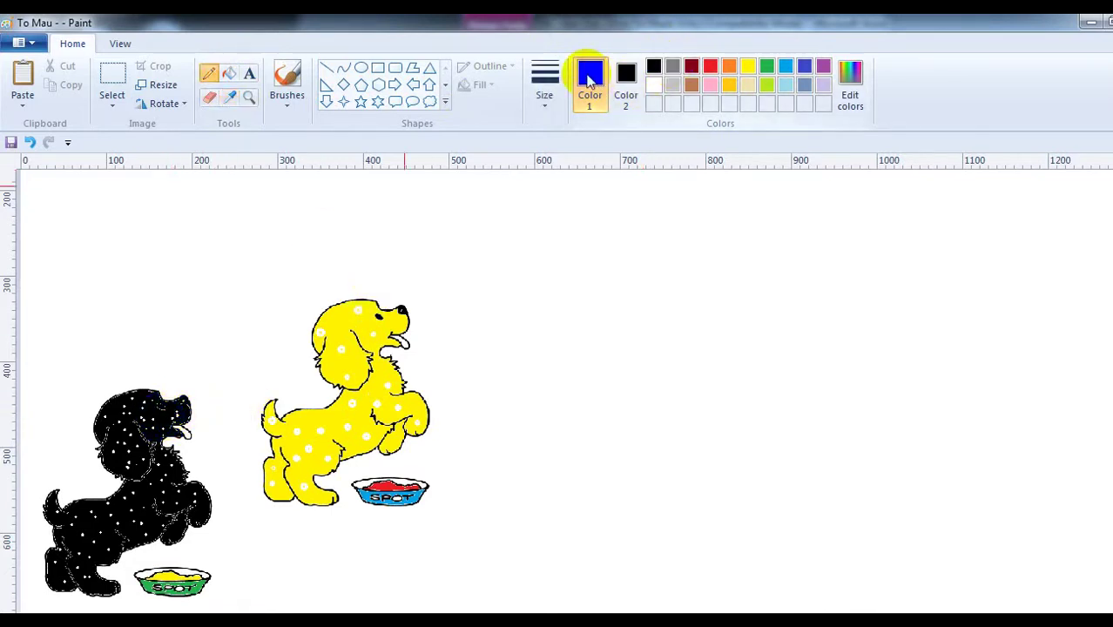
mouse_move(679, 273)
left_mouse_down()
mouse_move(701, 321)
mouse_move(758, 339)
mouse_move(783, 306)
mouse_move(788, 266)
left_mouse_up()
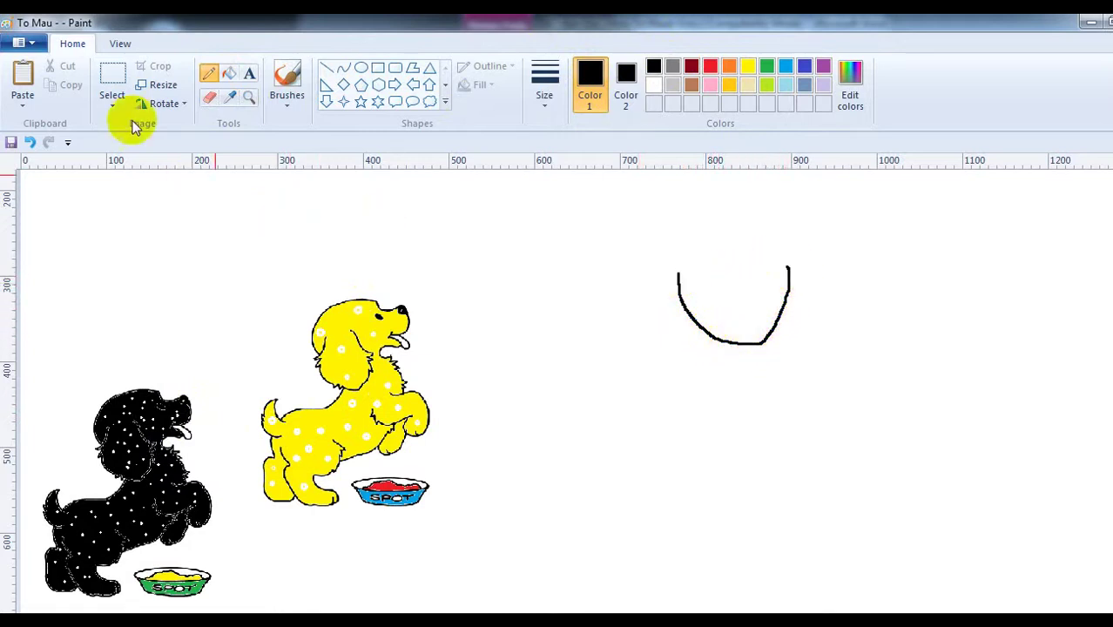
left_click(30, 142)
Redraw the U face outline, add a nose line and sketch the left eye.
mouse_move(692, 259)
left_mouse_down()
mouse_move(716, 303)
mouse_move(764, 324)
mouse_move(784, 317)
mouse_move(793, 251)
left_mouse_up()
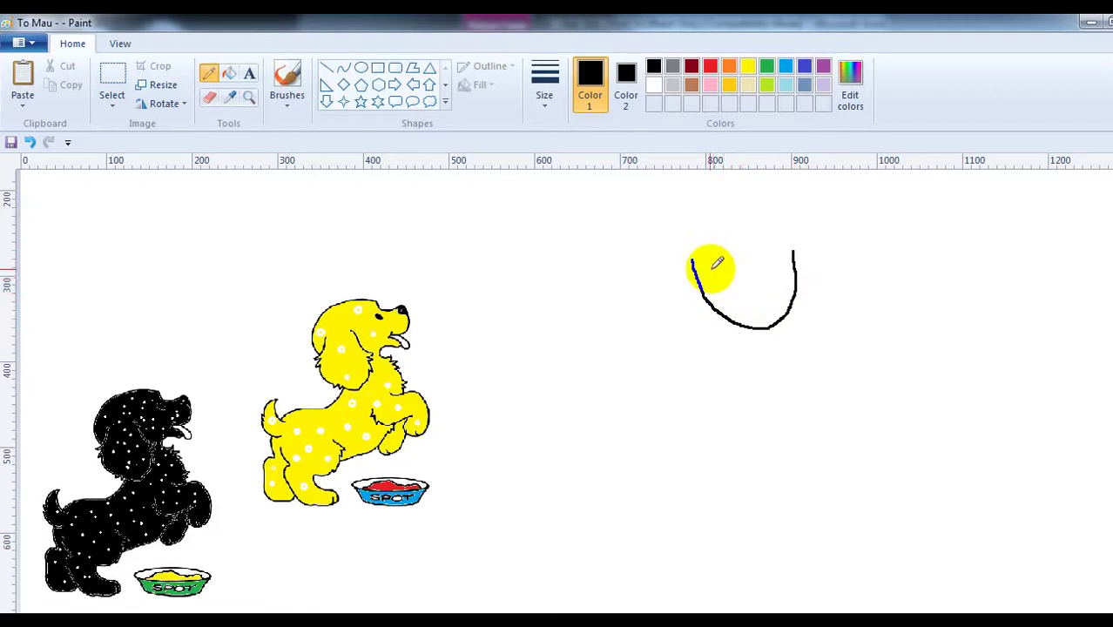
left_click_drag(703, 268, 786, 253)
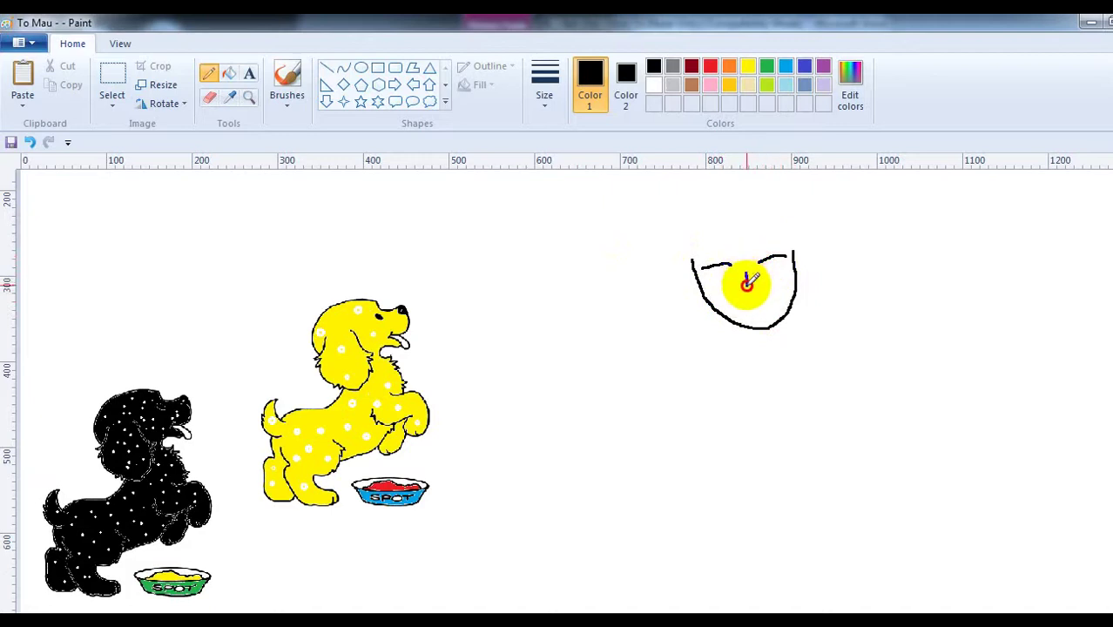
left_click_drag(753, 296, 733, 282)
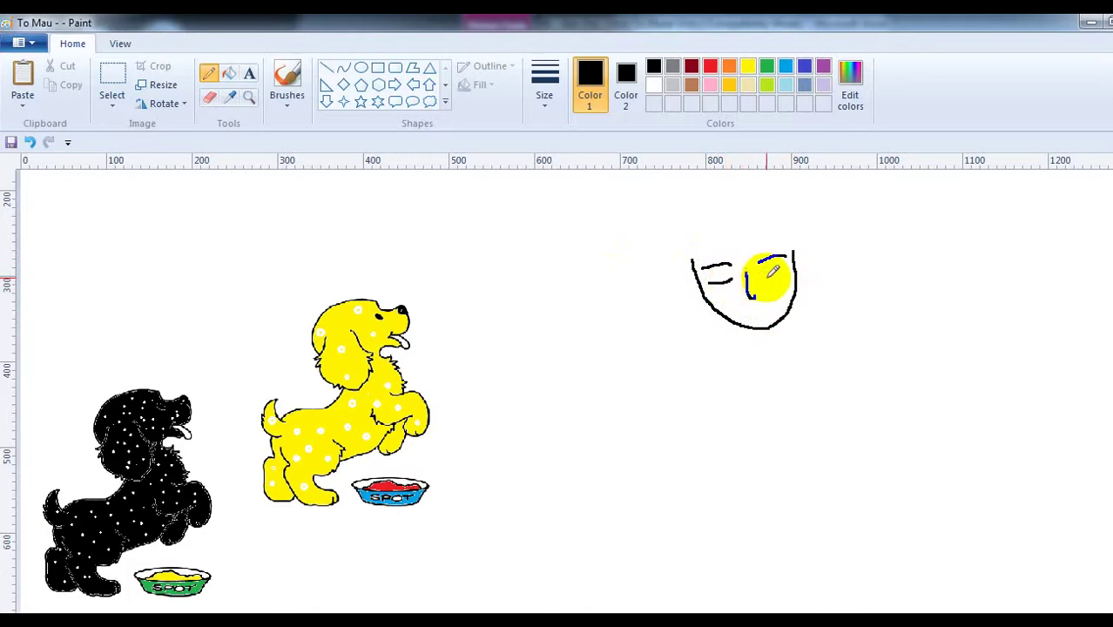
left_click_drag(774, 276, 783, 261)
left_click_drag(694, 261, 712, 265)
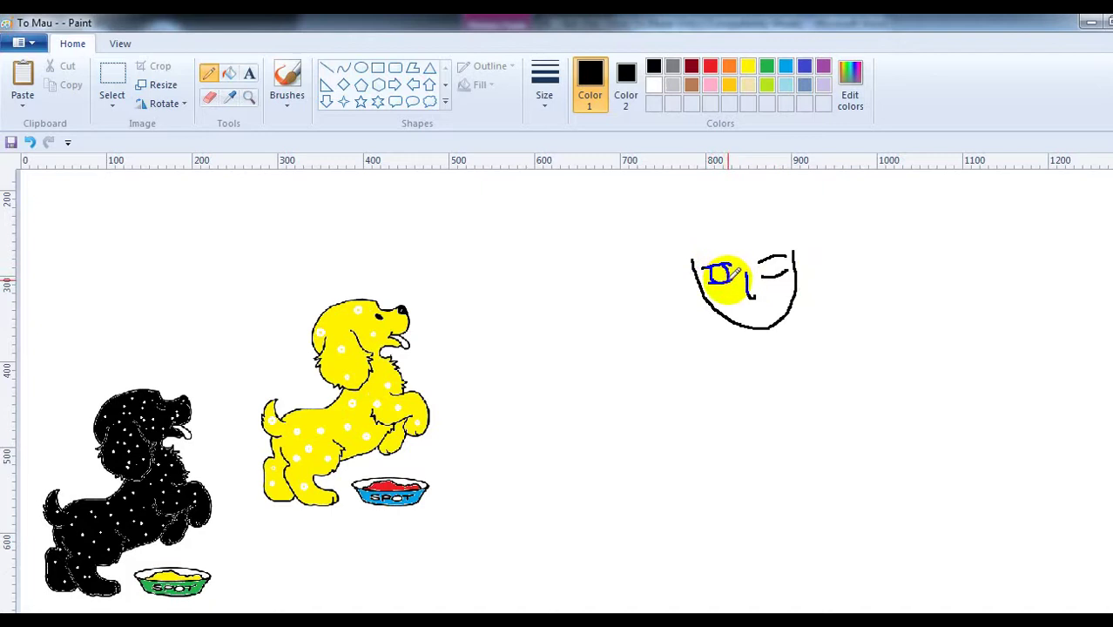
mouse_move(759, 259)
left_mouse_down()
mouse_move(783, 252)
mouse_move(775, 261)
left_mouse_up()
left_click_drag(704, 264, 774, 261)
left_click_drag(705, 265, 729, 262)
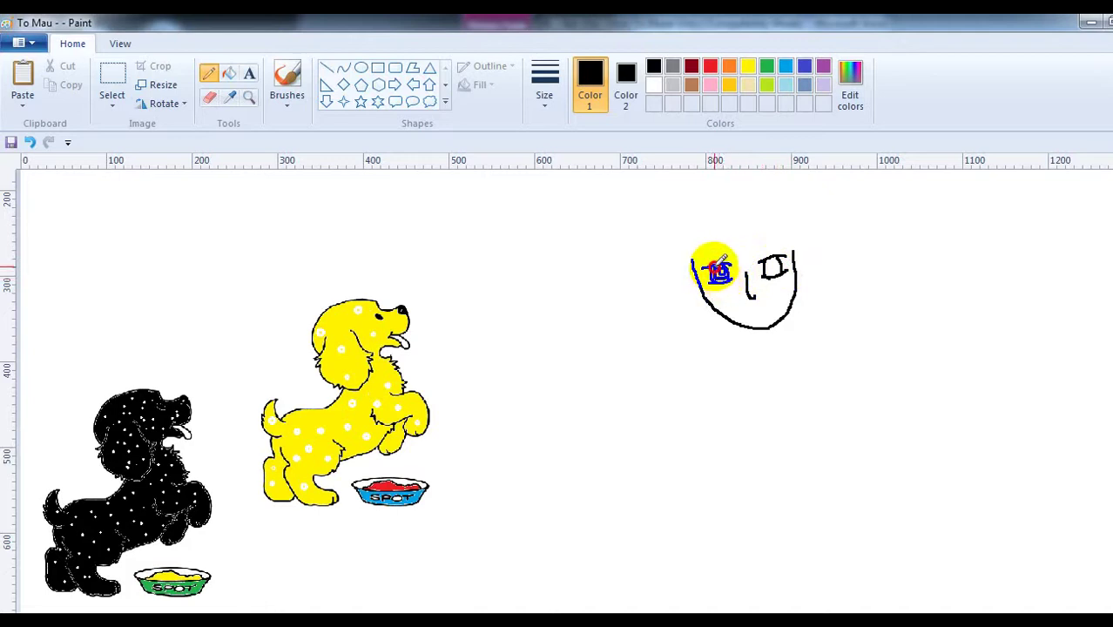
left_click_drag(717, 272, 723, 273)
Outline the right eye with a pupil and draw the girl's mouth.
left_click_drag(763, 263, 786, 263)
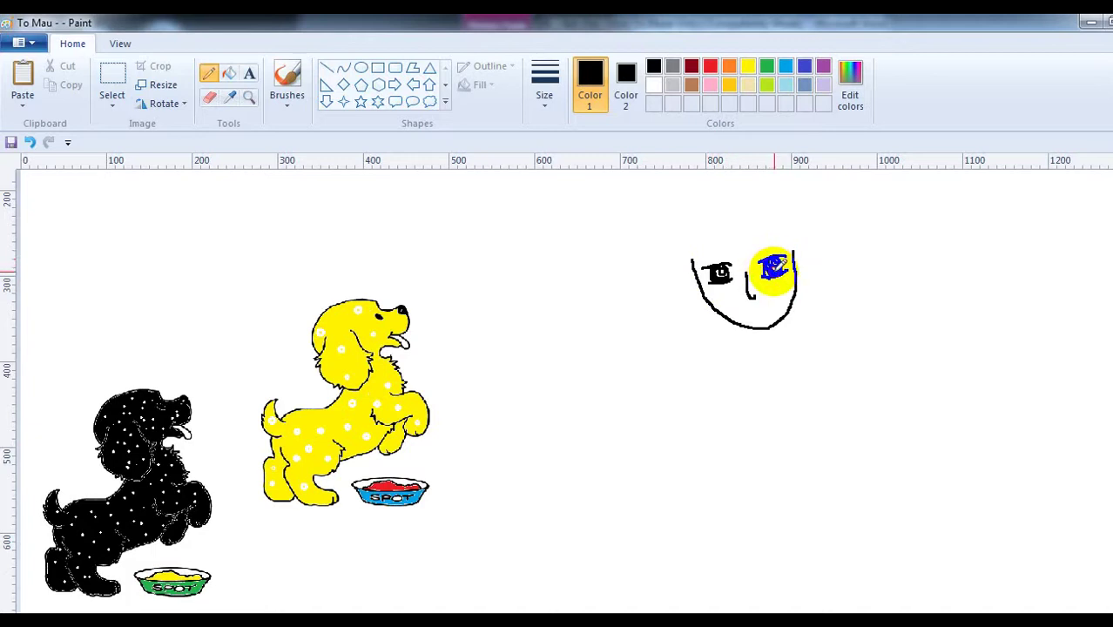
left_click_drag(773, 268, 775, 267)
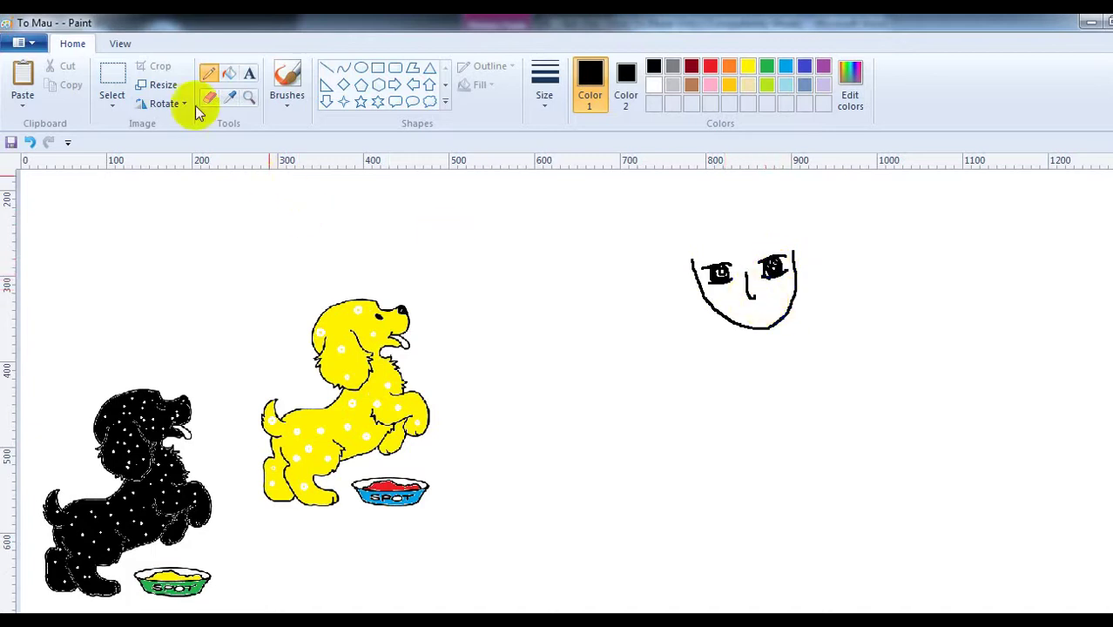
left_click(30, 141)
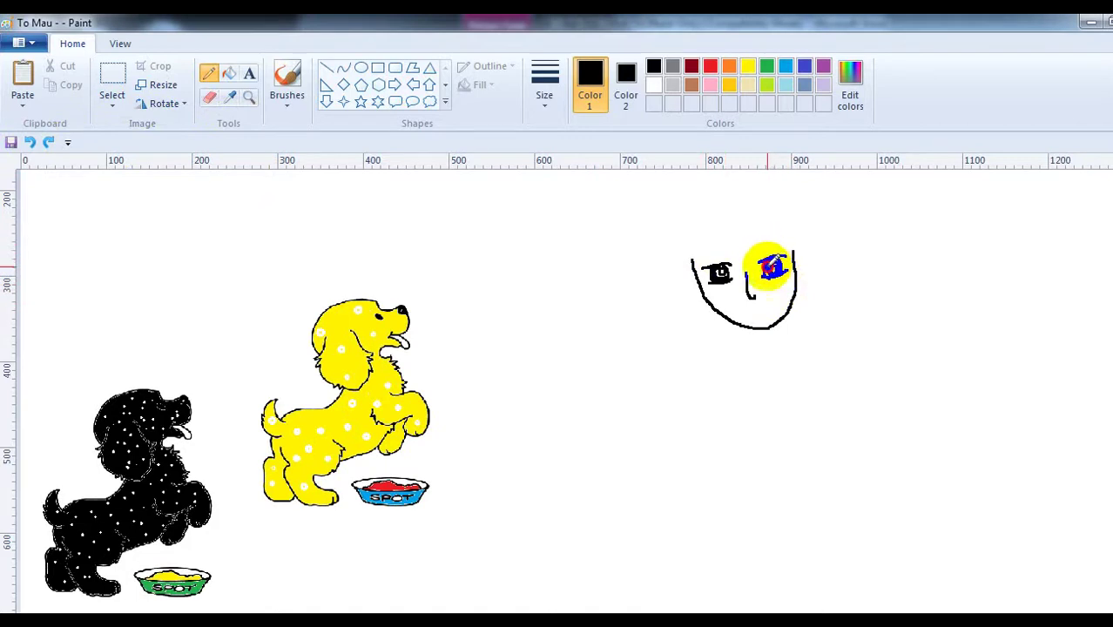
left_click_drag(764, 328, 789, 324)
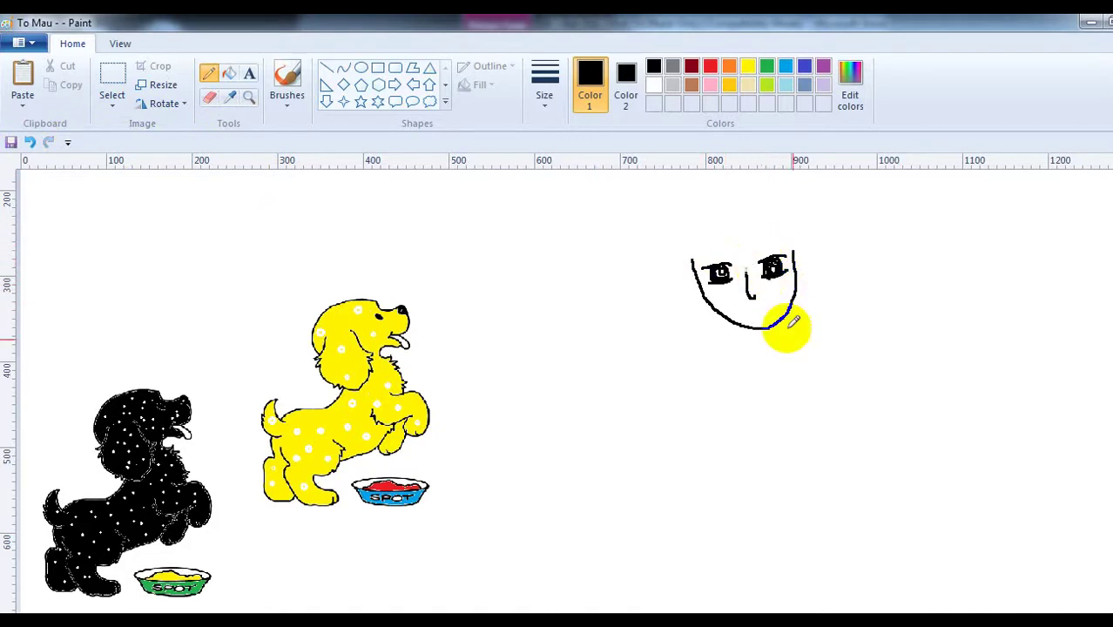
left_click_drag(773, 259, 768, 272)
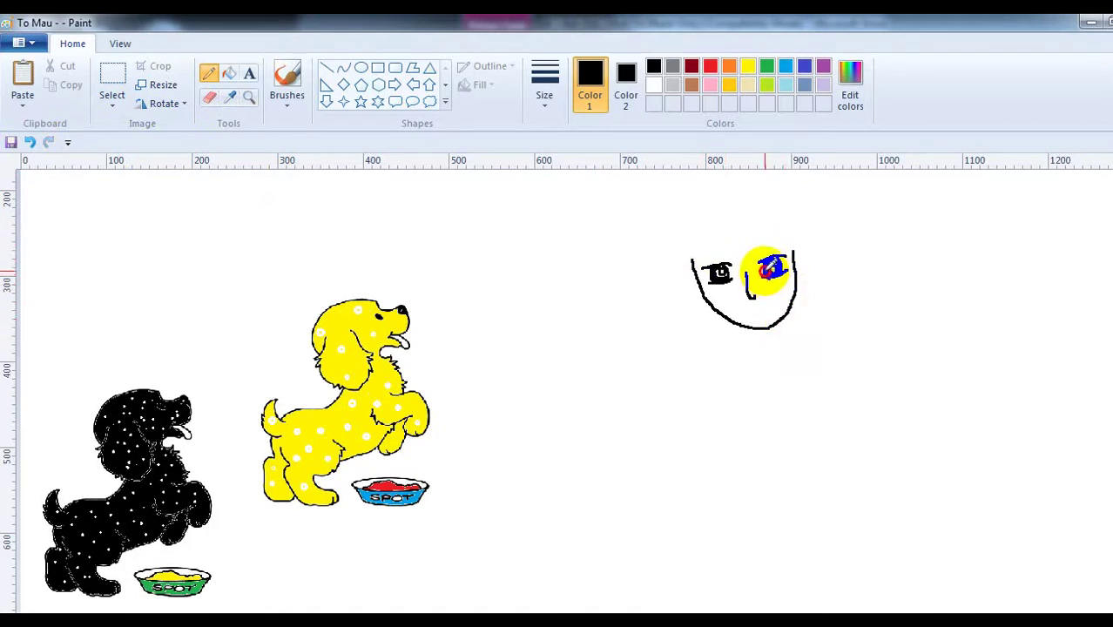
left_click_drag(772, 323, 754, 298)
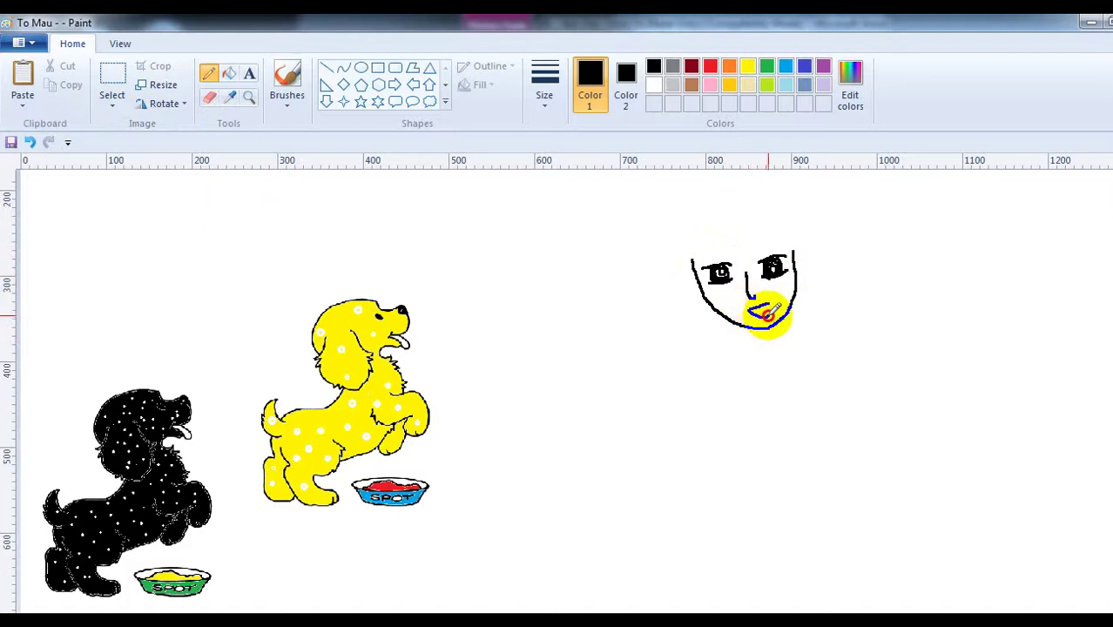
left_click_drag(766, 304, 749, 307)
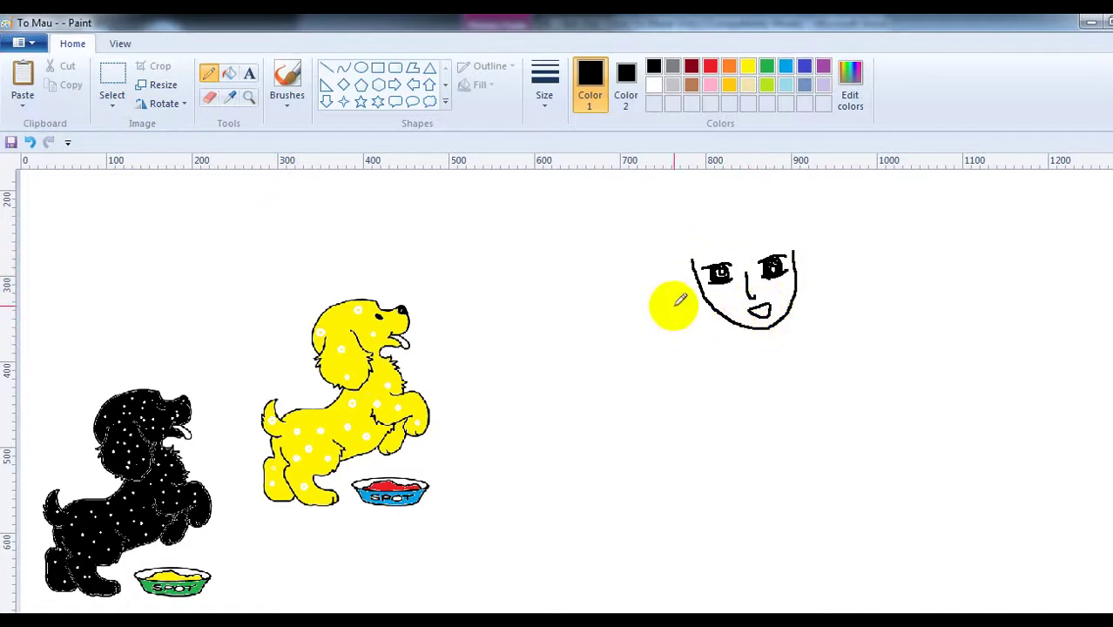
left_click_drag(757, 323, 742, 321)
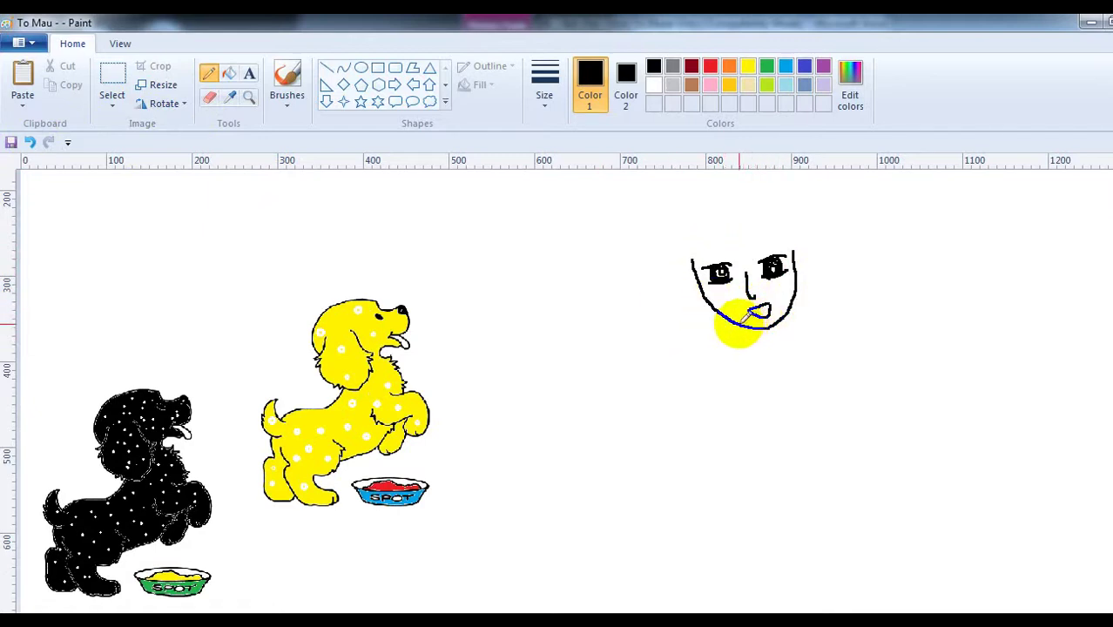
left_click(28, 142)
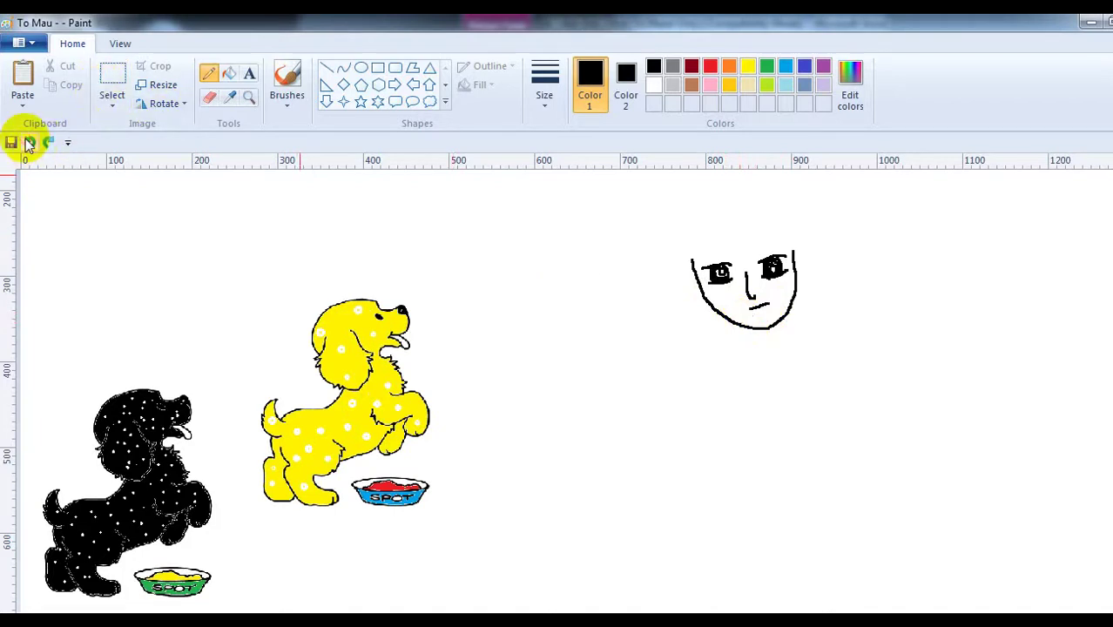
mouse_move(687, 291)
left_mouse_down()
mouse_move(758, 298)
mouse_move(742, 307)
left_mouse_up()
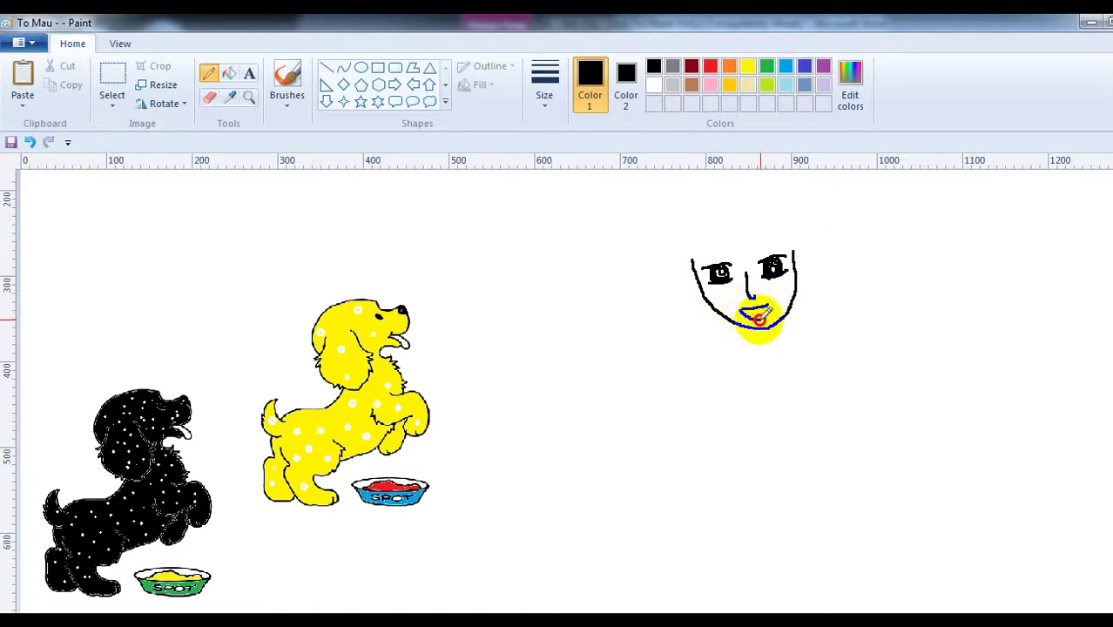
Touch up the face edge, draw the smiling mouth and a neck line.
left_click_drag(768, 305, 753, 311)
mouse_move(701, 278)
left_mouse_down()
mouse_move(688, 252)
mouse_move(703, 268)
left_mouse_up()
mouse_move(766, 307)
left_mouse_down()
mouse_move(749, 317)
mouse_move(745, 365)
left_mouse_up()
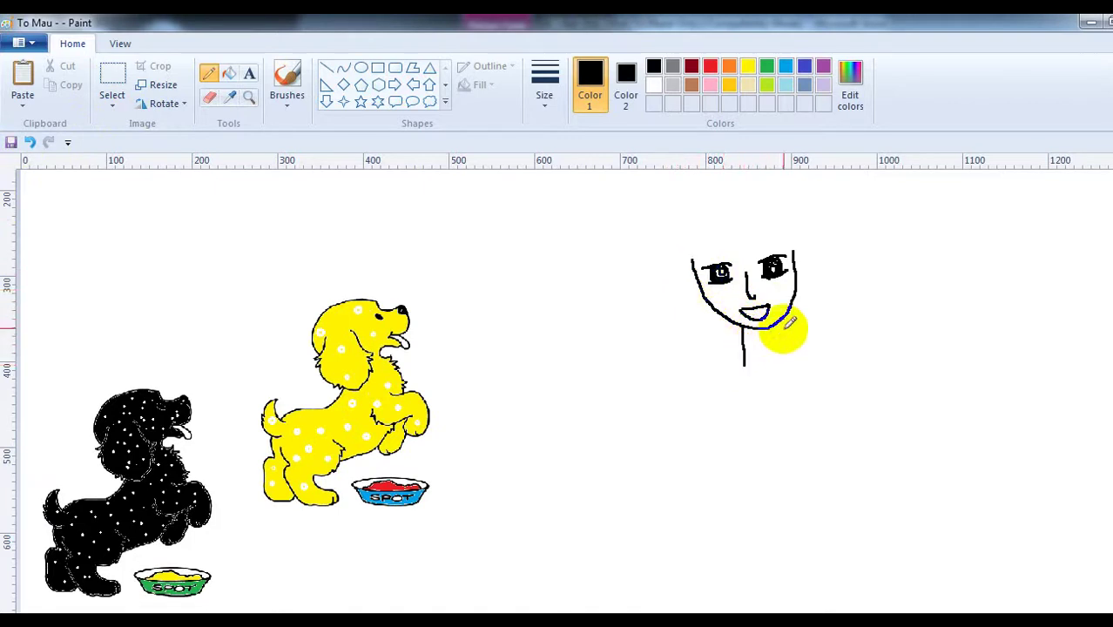
left_click_drag(772, 320, 779, 359)
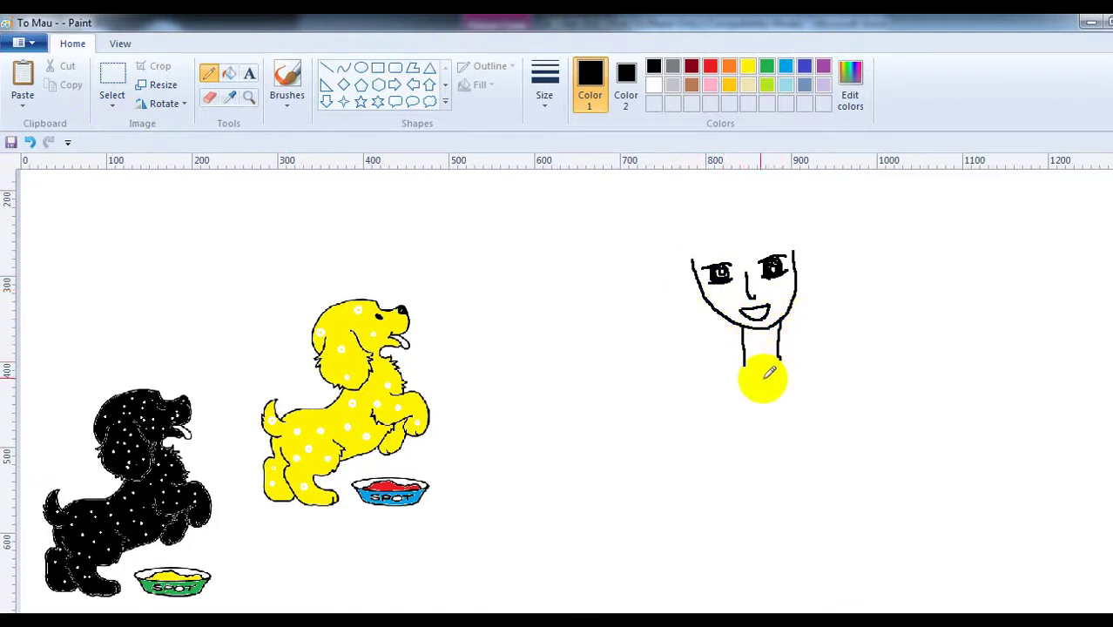
left_click(28, 153)
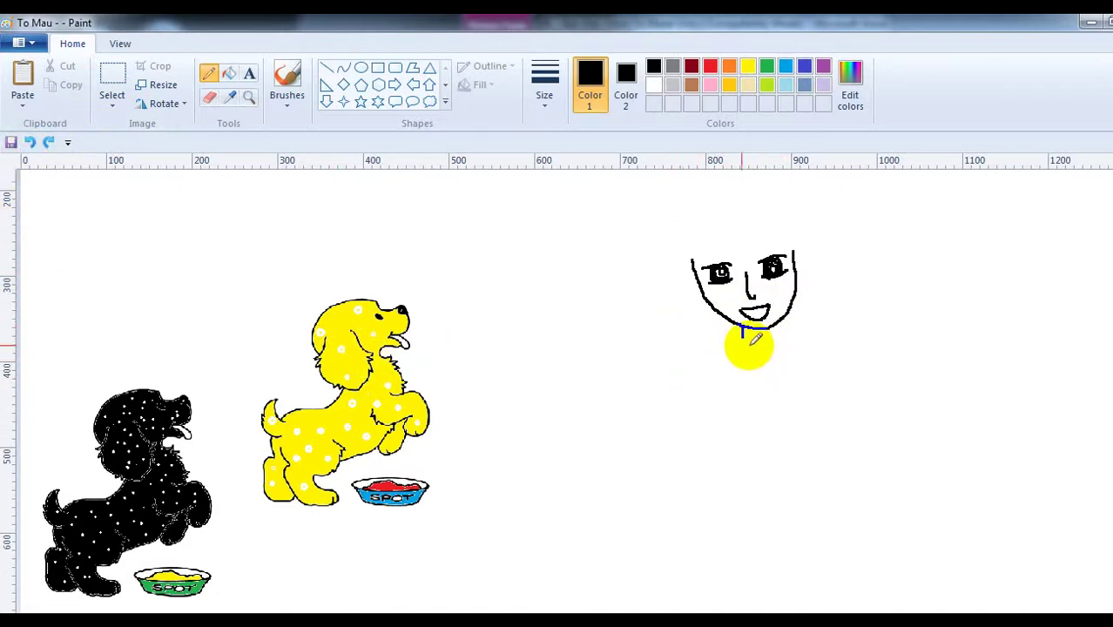
Redraw the neck and draw both shoulder lines and the sleeve edges.
mouse_move(730, 318)
left_mouse_down()
mouse_move(746, 329)
mouse_move(743, 352)
mouse_move(773, 329)
mouse_move(772, 357)
mouse_move(731, 352)
mouse_move(807, 340)
left_mouse_up()
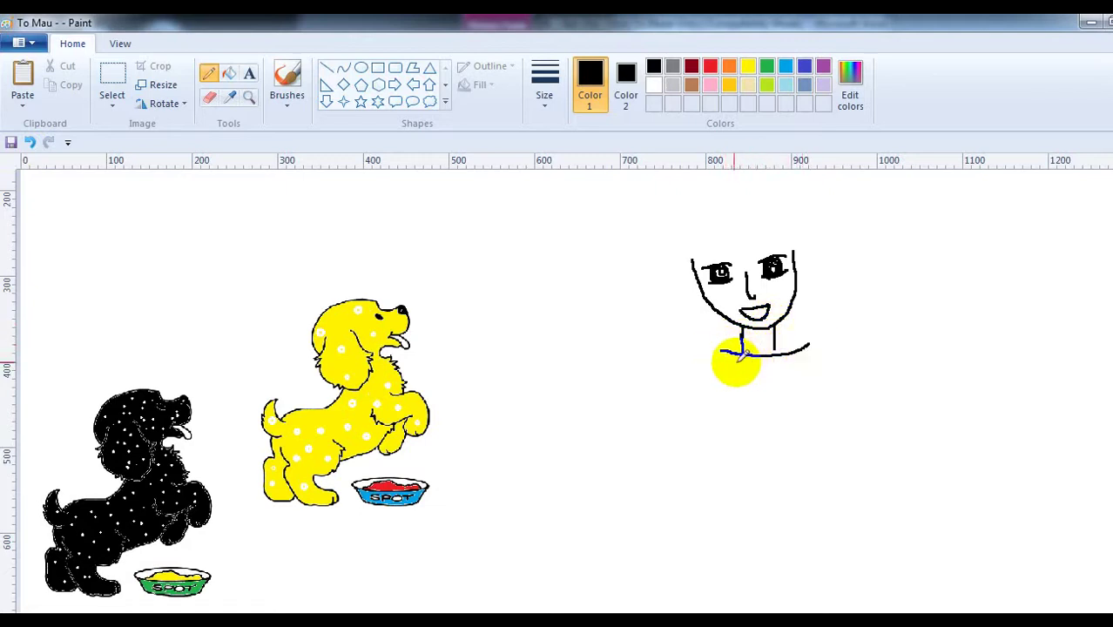
mouse_move(742, 354)
left_mouse_down()
mouse_move(710, 351)
mouse_move(687, 411)
mouse_move(718, 424)
left_mouse_up()
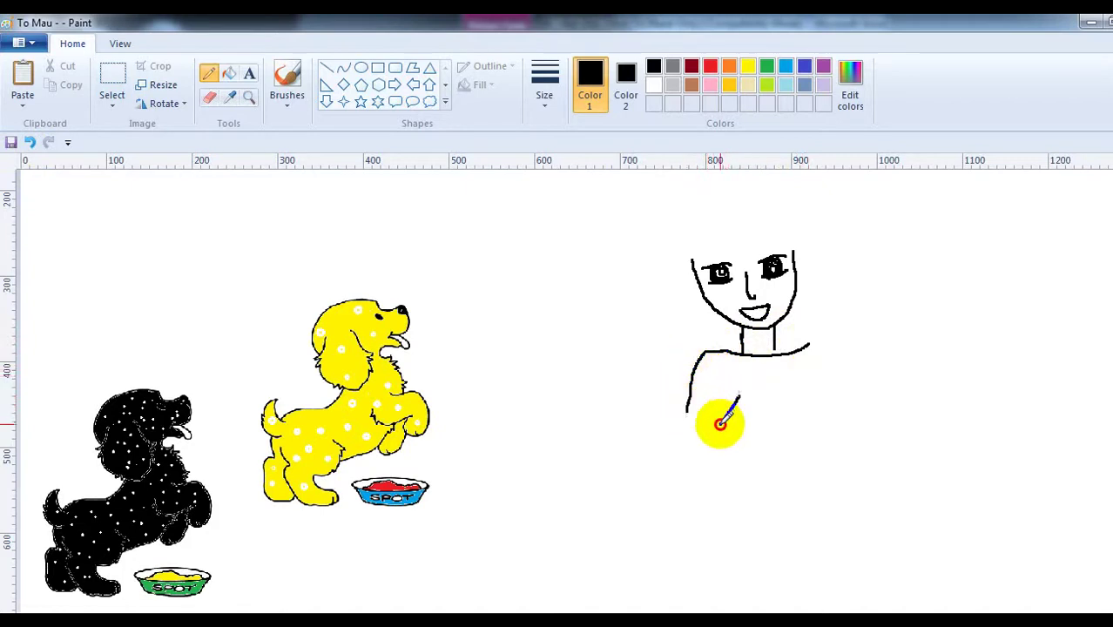
mouse_move(781, 354)
left_mouse_down()
mouse_move(806, 348)
mouse_move(871, 375)
left_mouse_up()
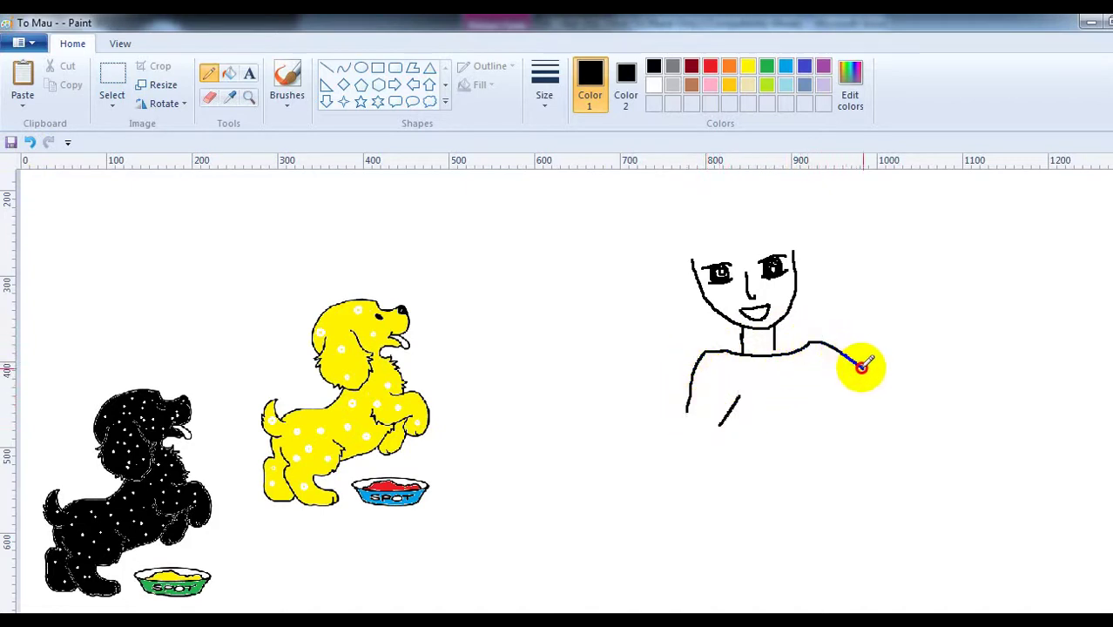
left_click_drag(802, 387, 854, 399)
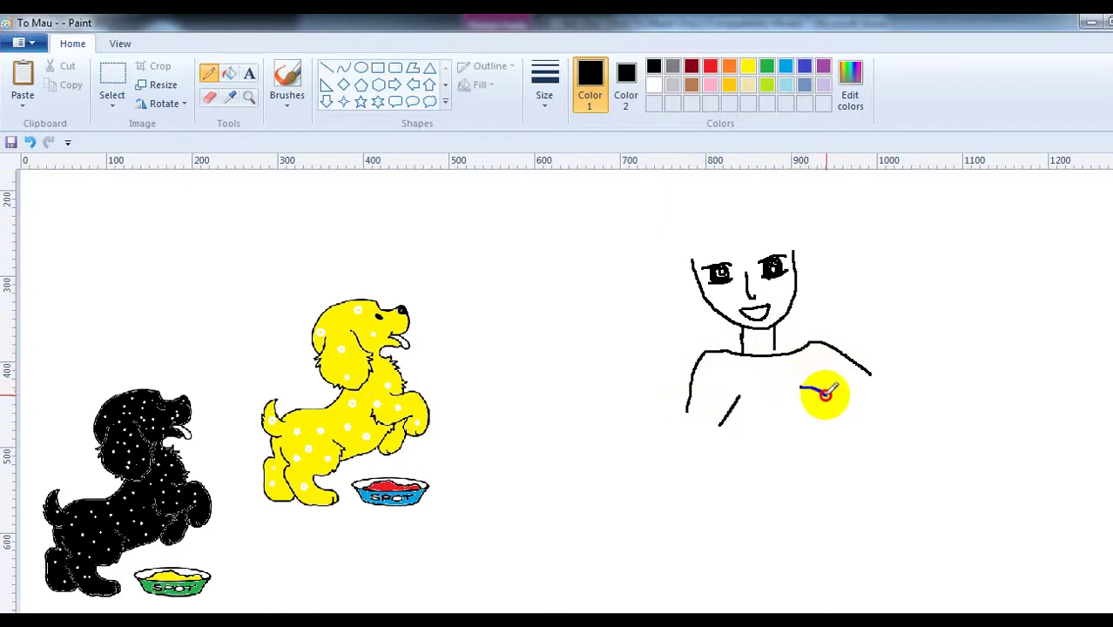
mouse_move(719, 425)
left_mouse_down()
mouse_move(741, 398)
mouse_move(722, 503)
left_mouse_up()
left_click_drag(800, 387, 807, 386)
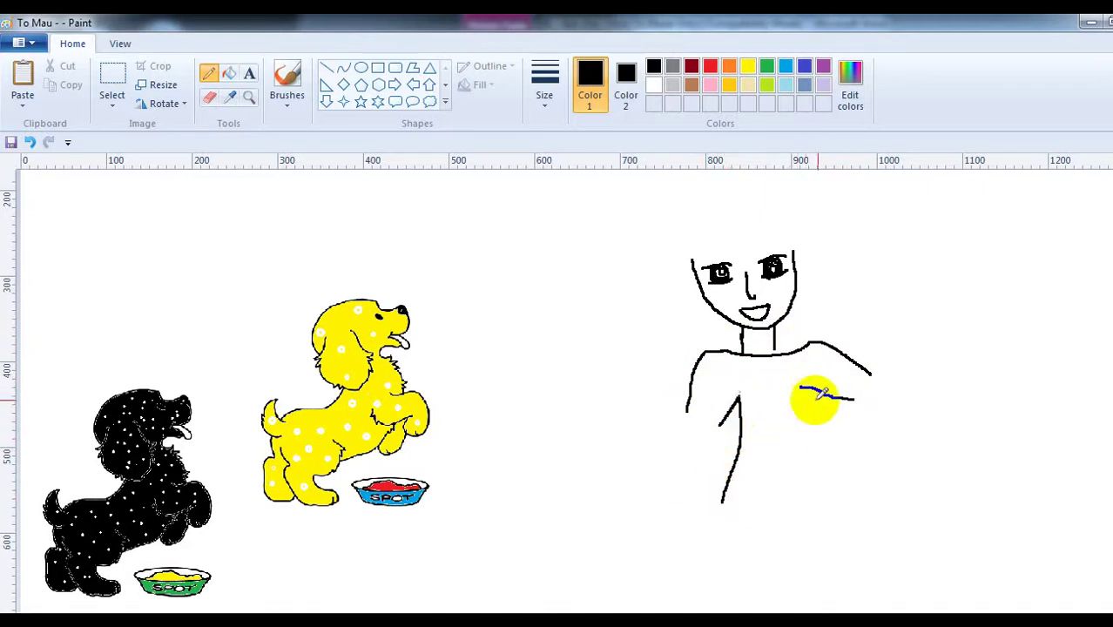
Draw both shirt sides, the bottom hem and the sleeve undersides.
left_click(30, 142)
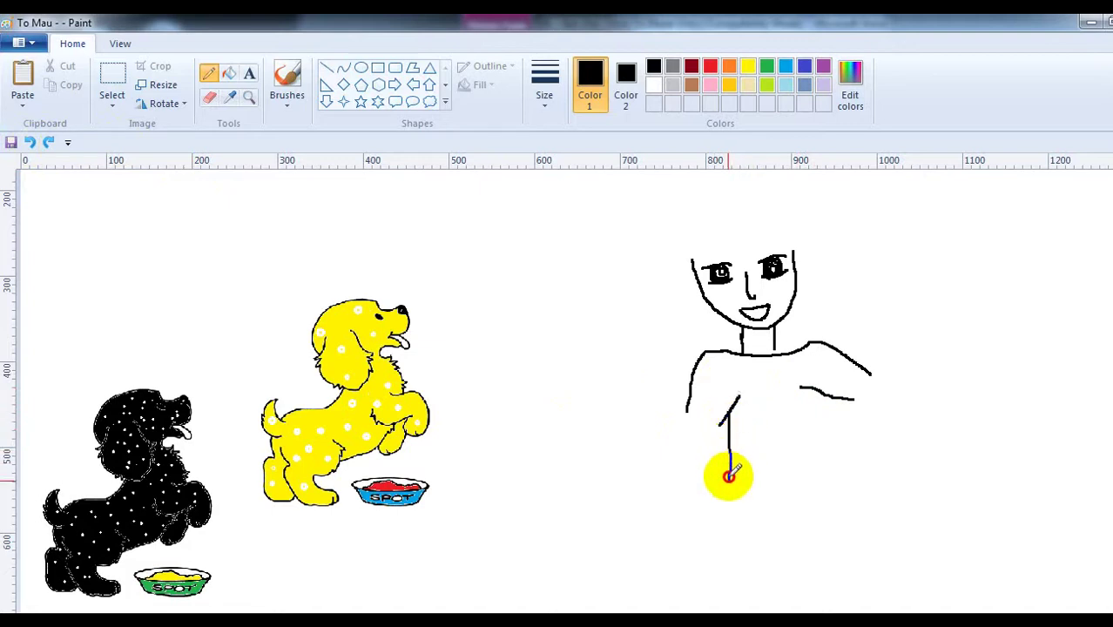
left_click_drag(730, 381, 721, 527)
mouse_move(826, 396)
left_mouse_down()
mouse_move(849, 412)
mouse_move(837, 391)
mouse_move(869, 505)
left_mouse_up()
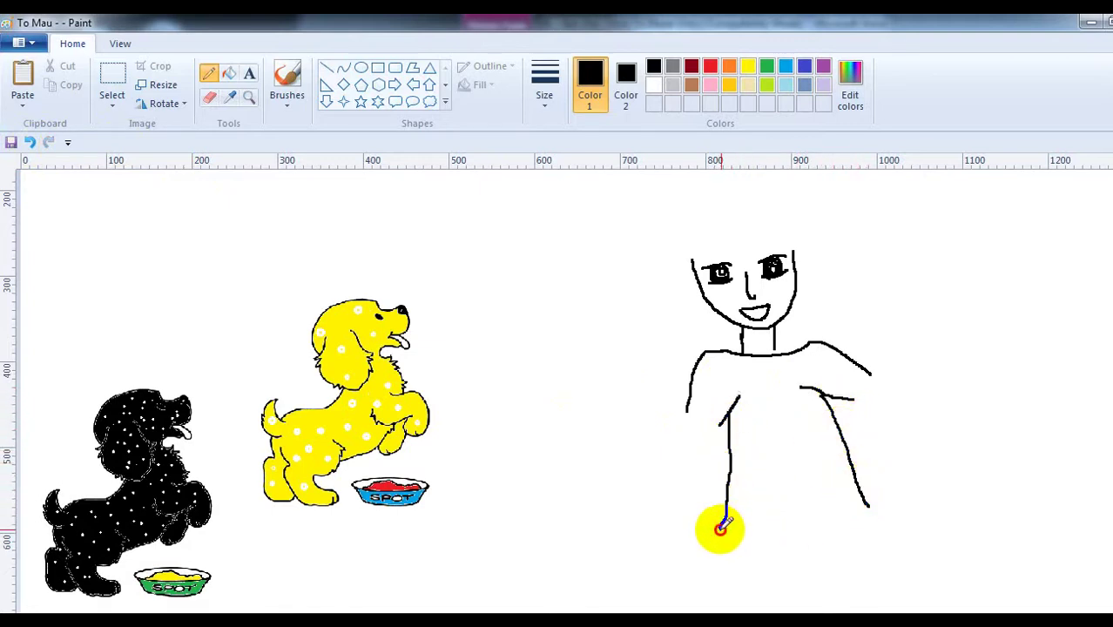
mouse_move(721, 527)
left_mouse_down()
mouse_move(801, 527)
mouse_move(870, 514)
mouse_move(867, 504)
left_mouse_up()
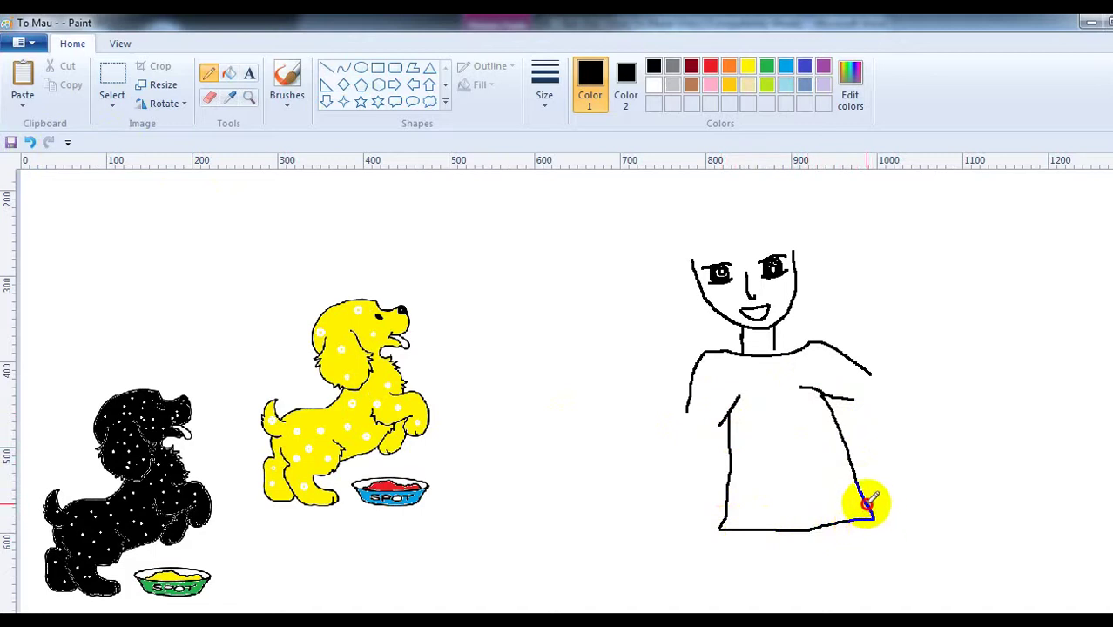
left_click_drag(687, 409, 723, 427)
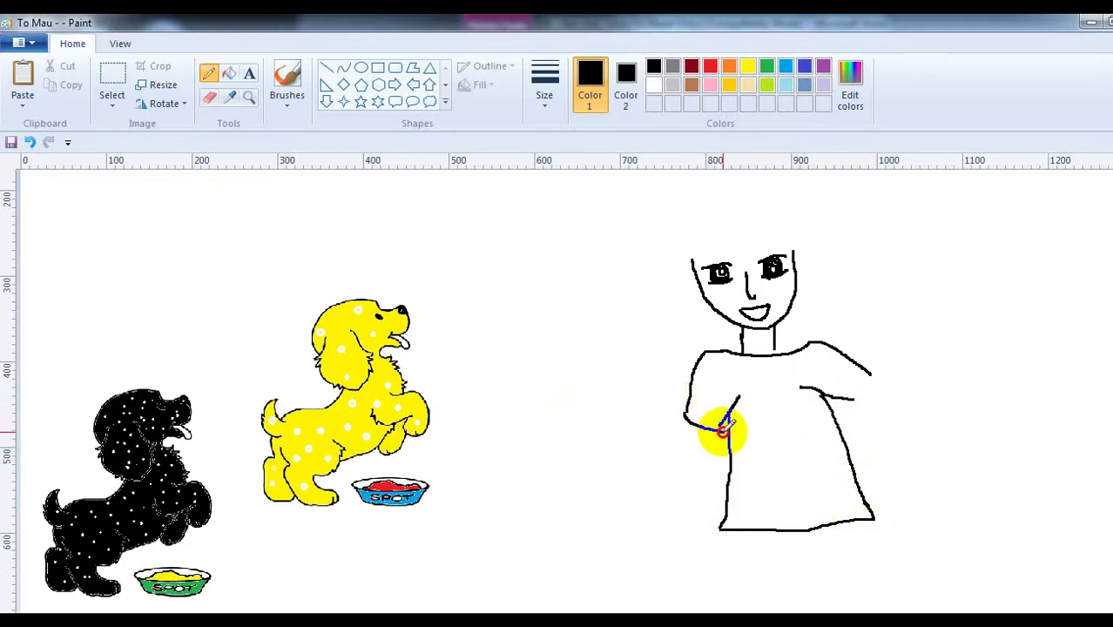
left_click_drag(868, 376, 852, 400)
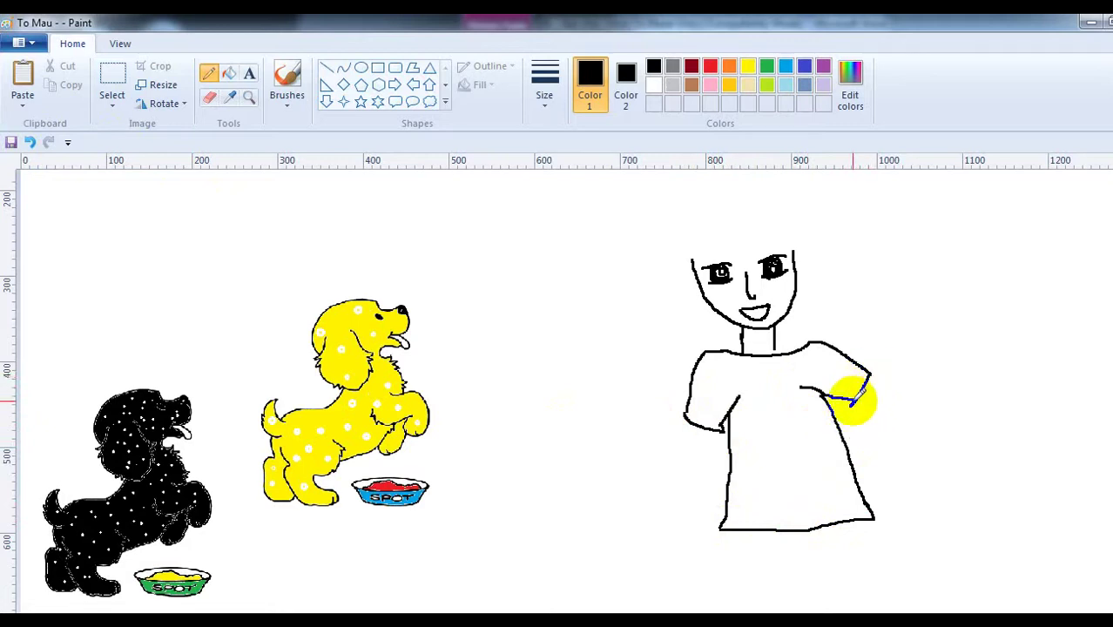
left_click_drag(722, 428, 688, 415)
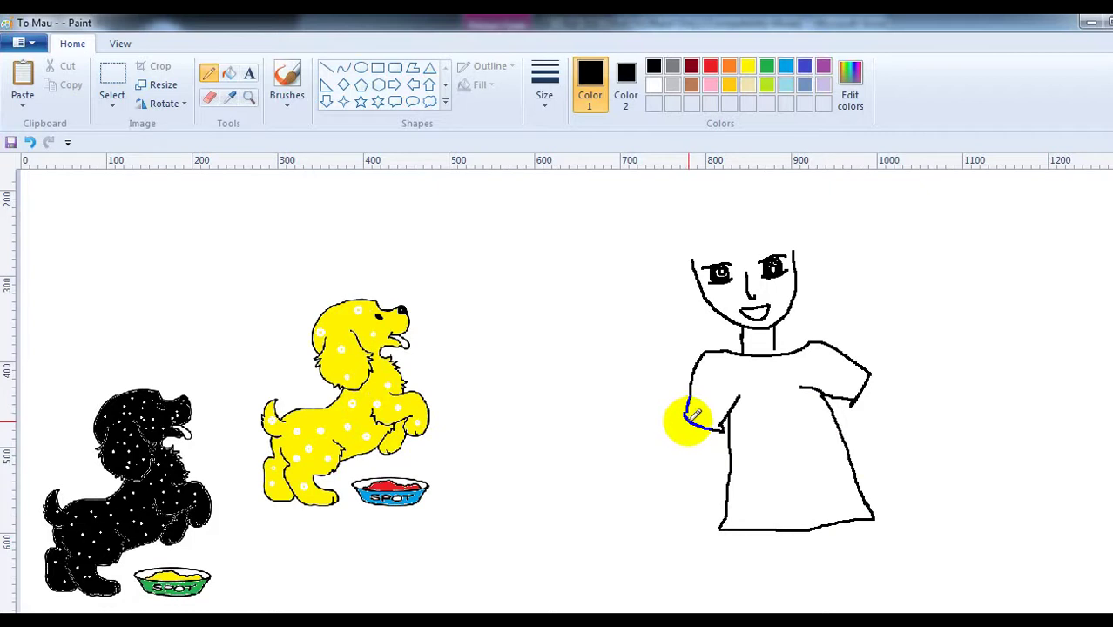
Draw the upper and lower edges of the left arm stretching toward the puppies.
left_click_drag(695, 414, 579, 417)
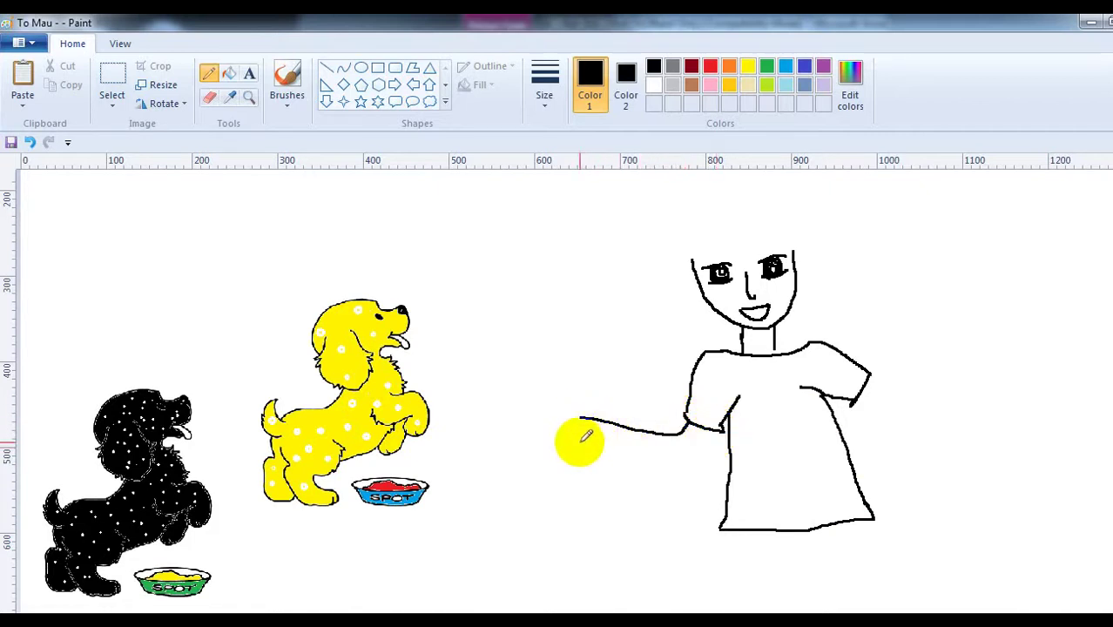
mouse_move(580, 445)
left_mouse_down()
mouse_move(628, 452)
mouse_move(723, 427)
left_mouse_up()
mouse_move(648, 433)
left_mouse_down()
mouse_move(677, 434)
mouse_move(597, 443)
mouse_move(601, 412)
left_mouse_up()
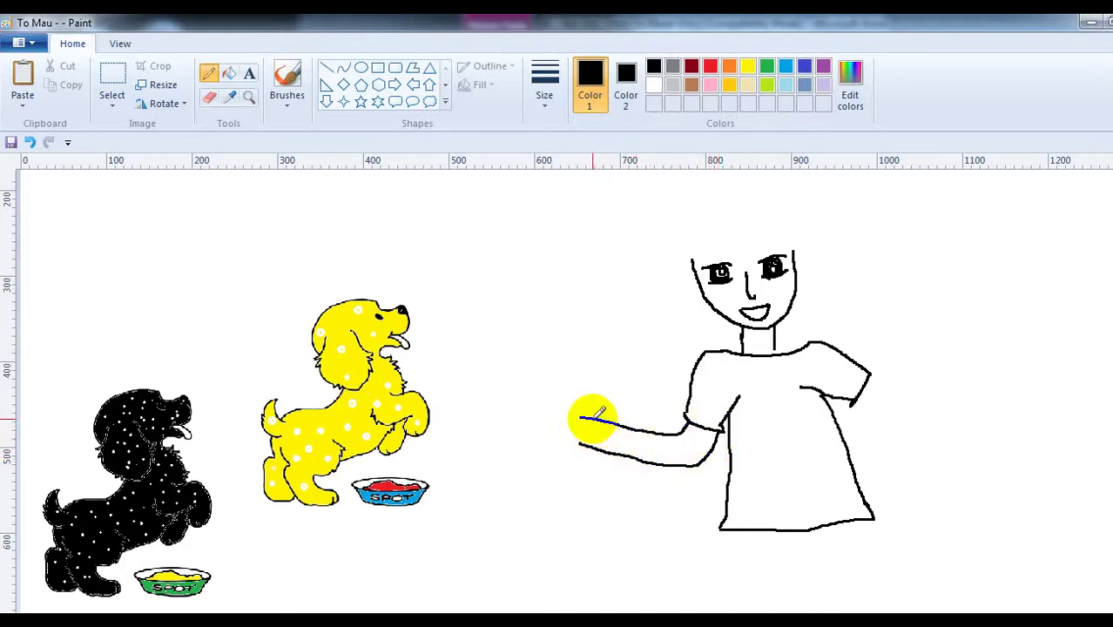
Outline a rounded hand at the arm's end and a curved arm from the right sleeve.
left_click_drag(597, 424, 569, 405)
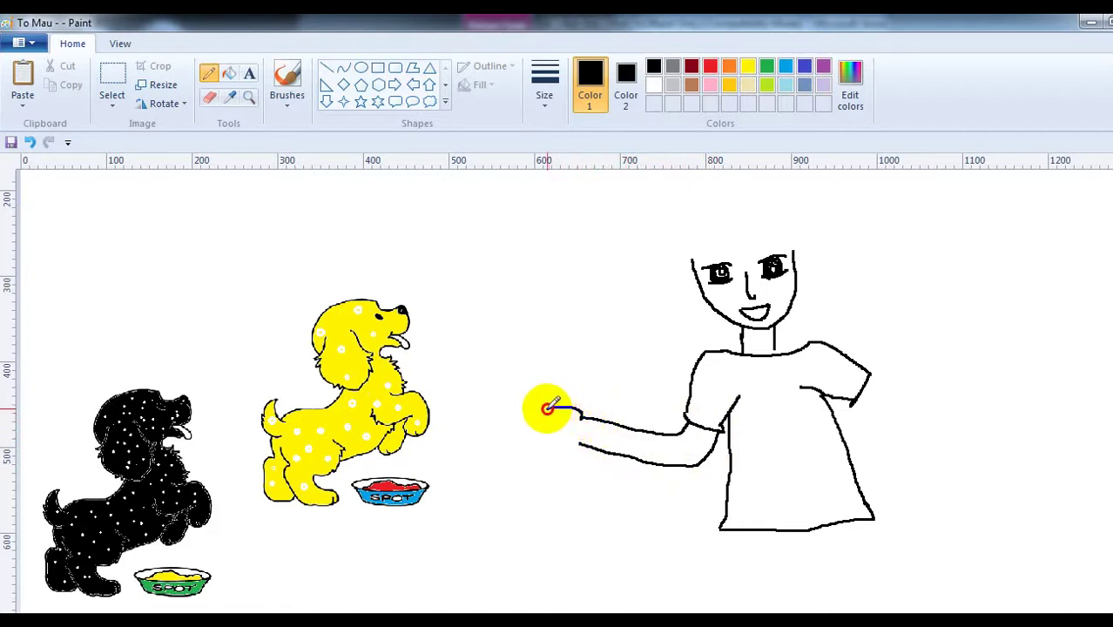
mouse_move(547, 409)
left_mouse_down()
mouse_move(571, 447)
mouse_move(575, 424)
mouse_move(542, 424)
left_mouse_up()
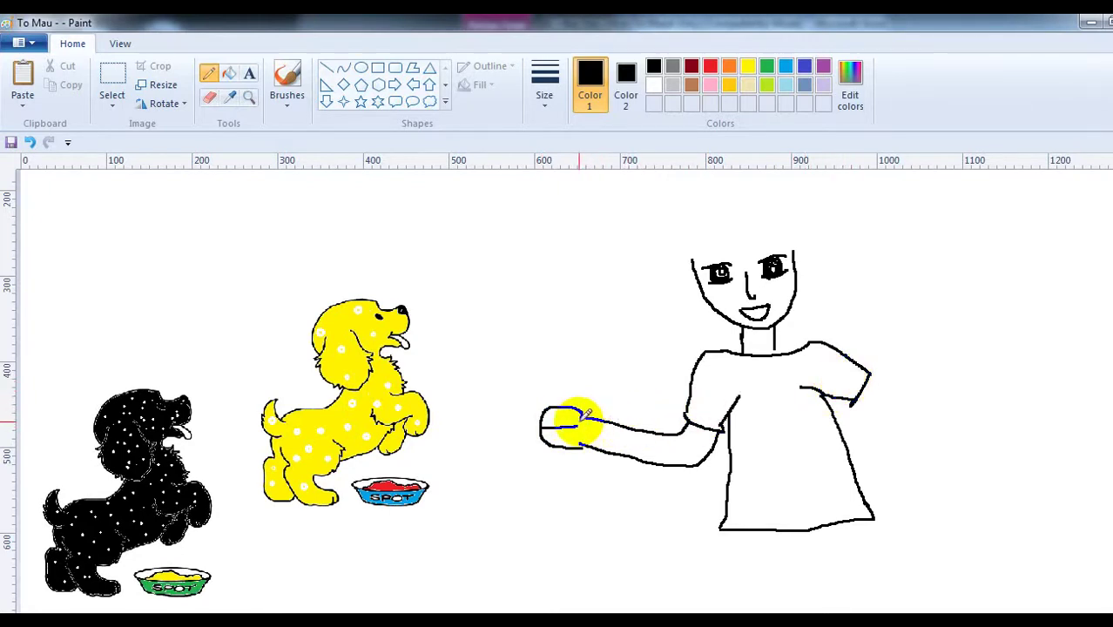
mouse_move(579, 423)
left_mouse_down()
mouse_move(589, 433)
mouse_move(579, 427)
left_mouse_up()
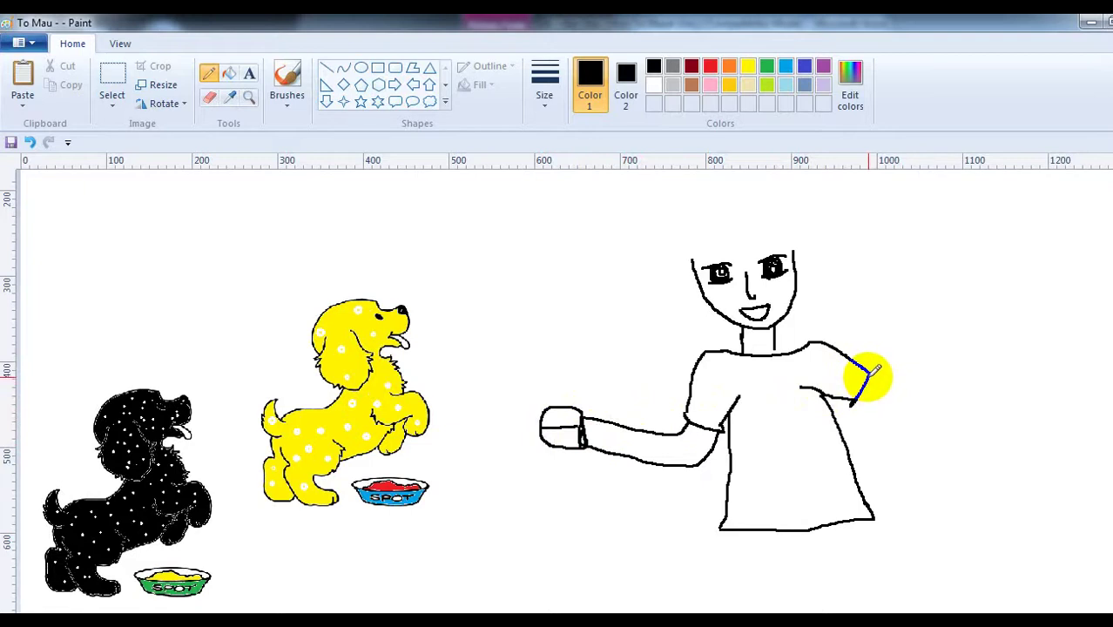
mouse_move(874, 371)
left_mouse_down()
mouse_move(855, 467)
mouse_move(879, 373)
mouse_move(909, 421)
mouse_move(908, 449)
left_mouse_up()
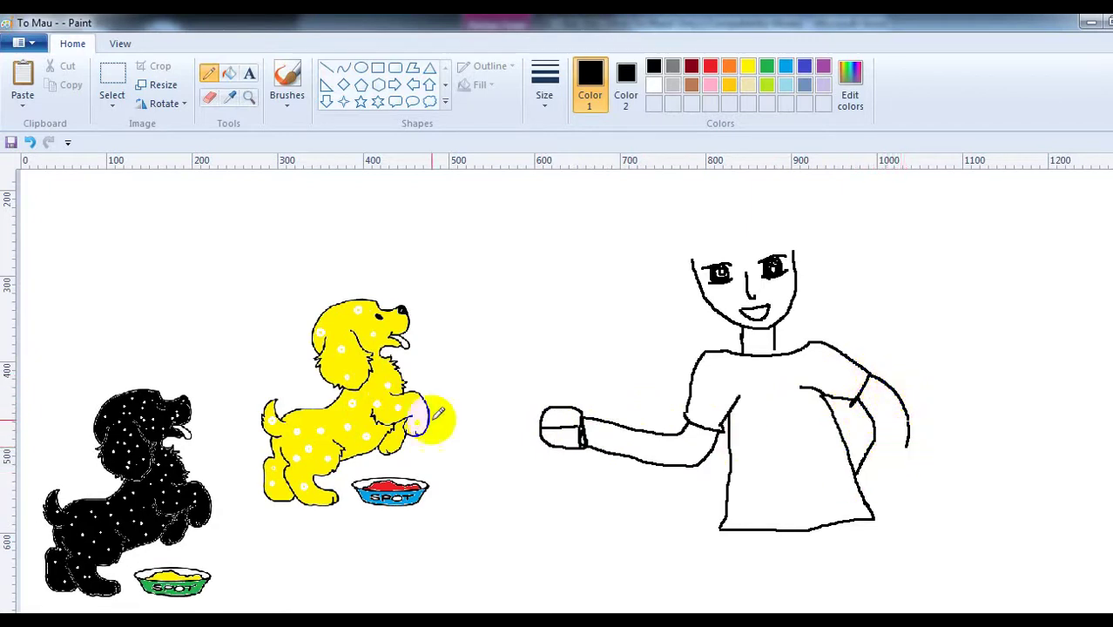
Replace the bulging stroke with an arm down the shirt's right side, and finish the hand outline.
left_click(29, 144)
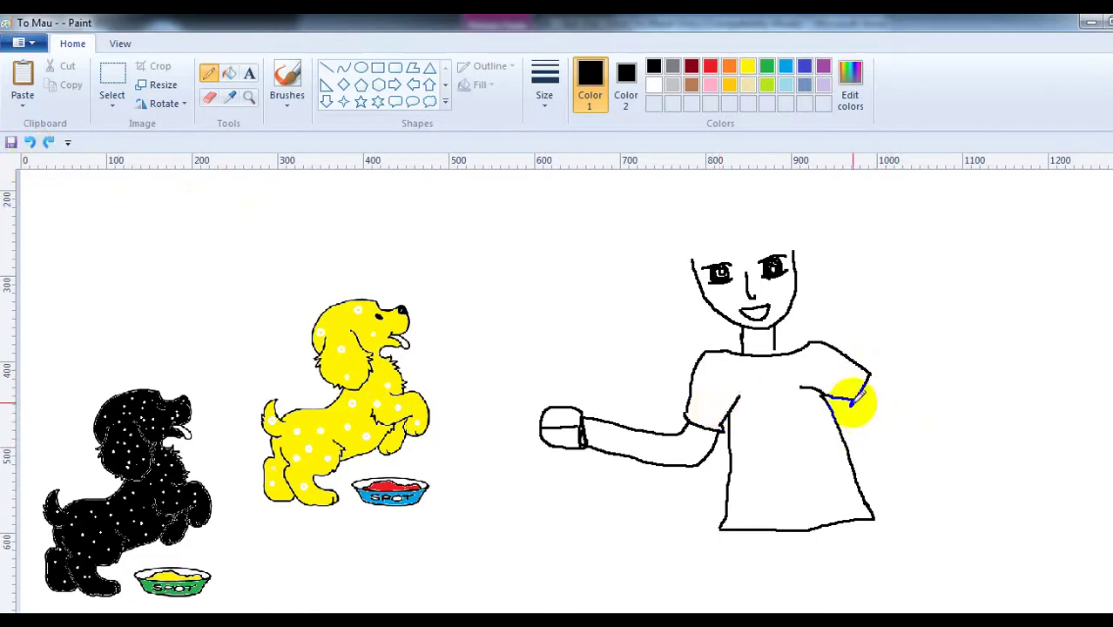
mouse_move(851, 397)
left_mouse_down()
mouse_move(860, 431)
mouse_move(845, 460)
mouse_move(871, 374)
mouse_move(889, 406)
mouse_move(878, 474)
mouse_move(862, 489)
left_mouse_up()
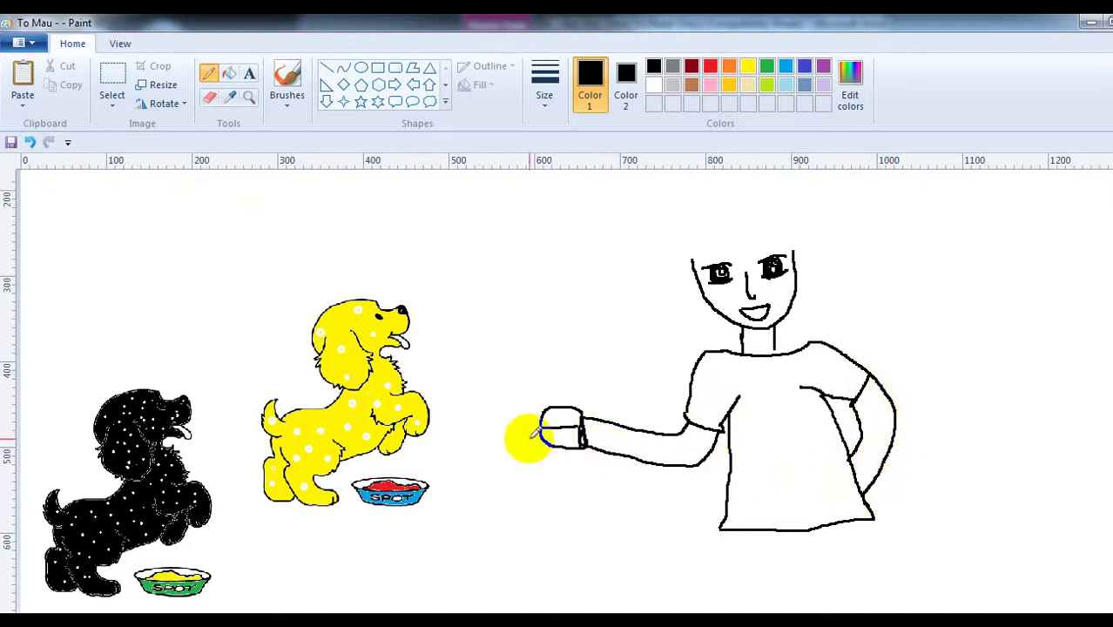
mouse_move(530, 430)
left_mouse_down()
mouse_move(543, 416)
mouse_move(582, 411)
left_mouse_up()
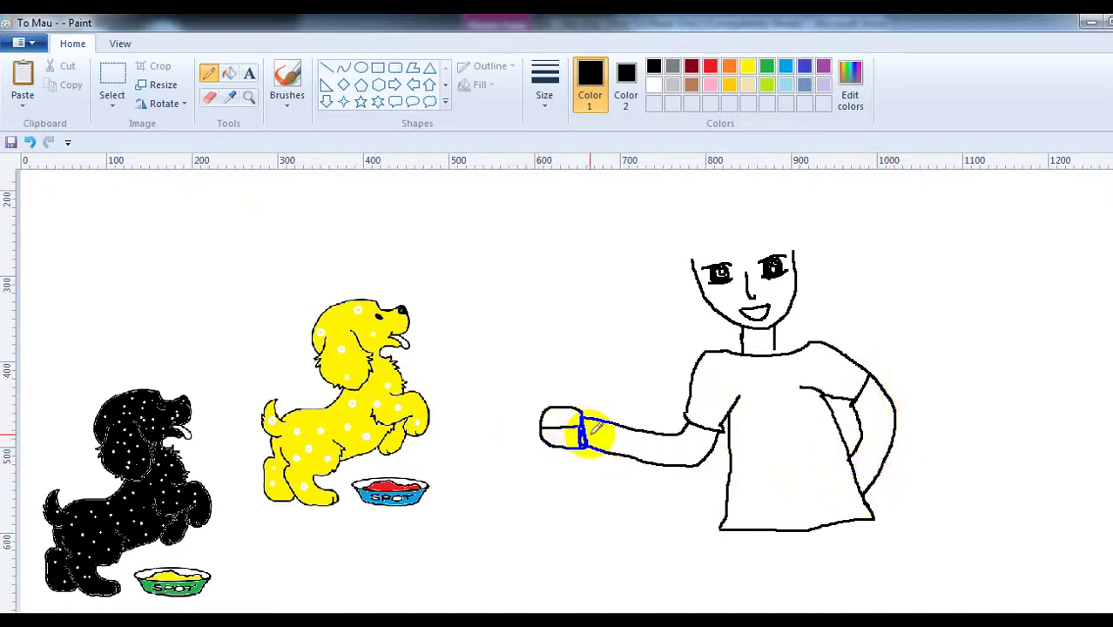
mouse_move(733, 506)
left_mouse_down()
mouse_move(721, 526)
mouse_move(728, 518)
left_mouse_up()
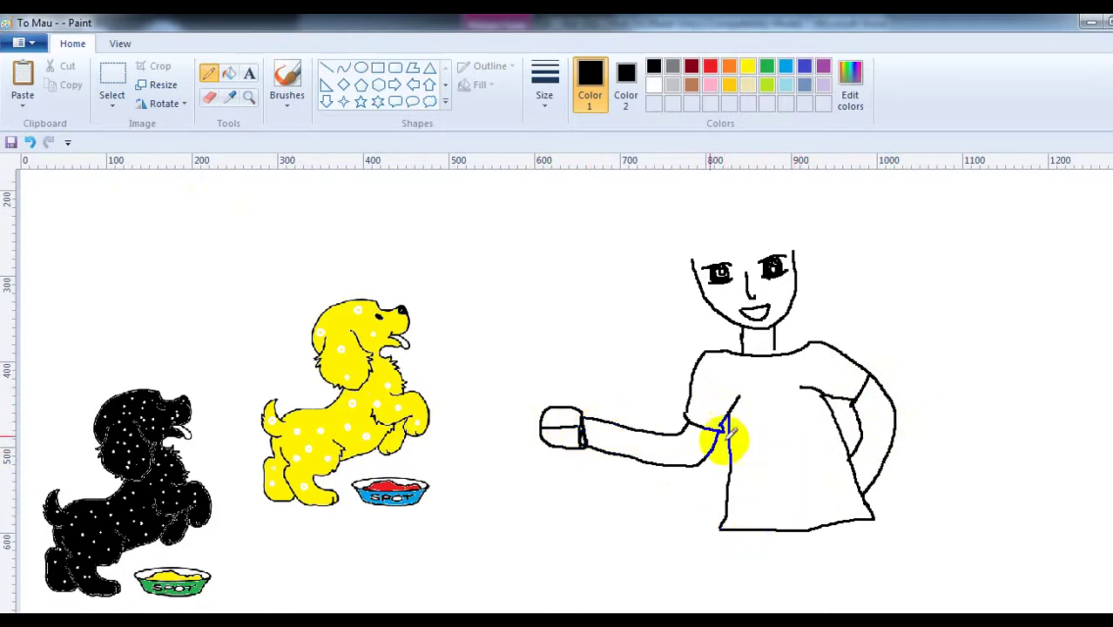
Add cuff lines across both sleeves.
left_click_drag(686, 414, 723, 428)
mouse_move(858, 398)
left_mouse_down()
mouse_move(887, 376)
mouse_move(866, 371)
mouse_move(851, 397)
left_mouse_up()
mouse_move(773, 325)
left_mouse_down()
mouse_move(777, 340)
mouse_move(745, 353)
left_mouse_up()
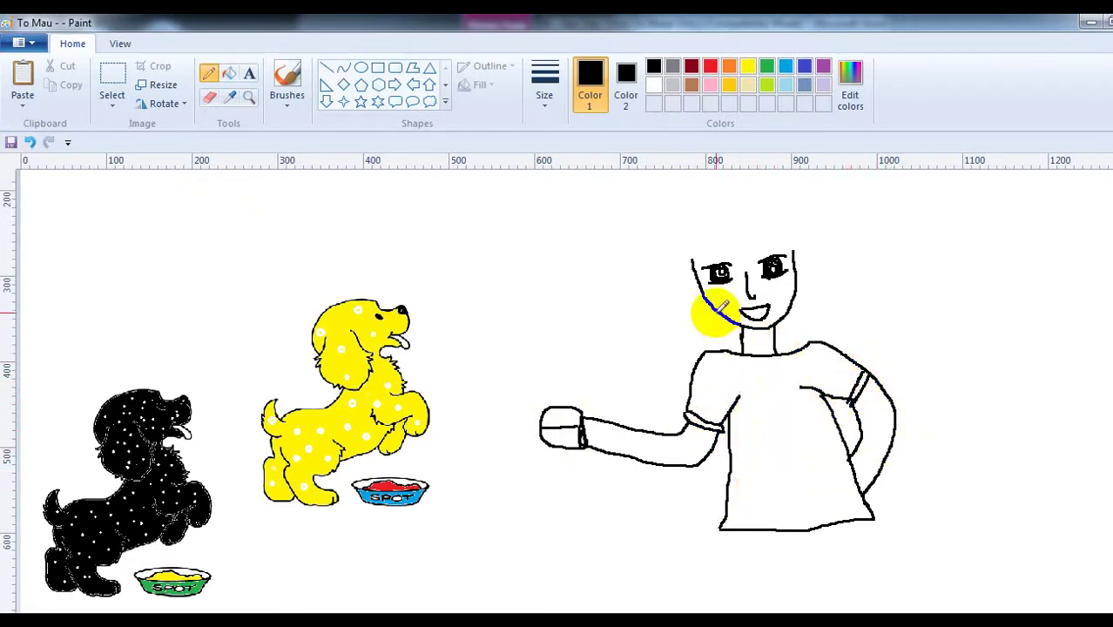
Draw the hairline and fringe strokes around the top of the girl's face.
left_click_drag(714, 307, 694, 261)
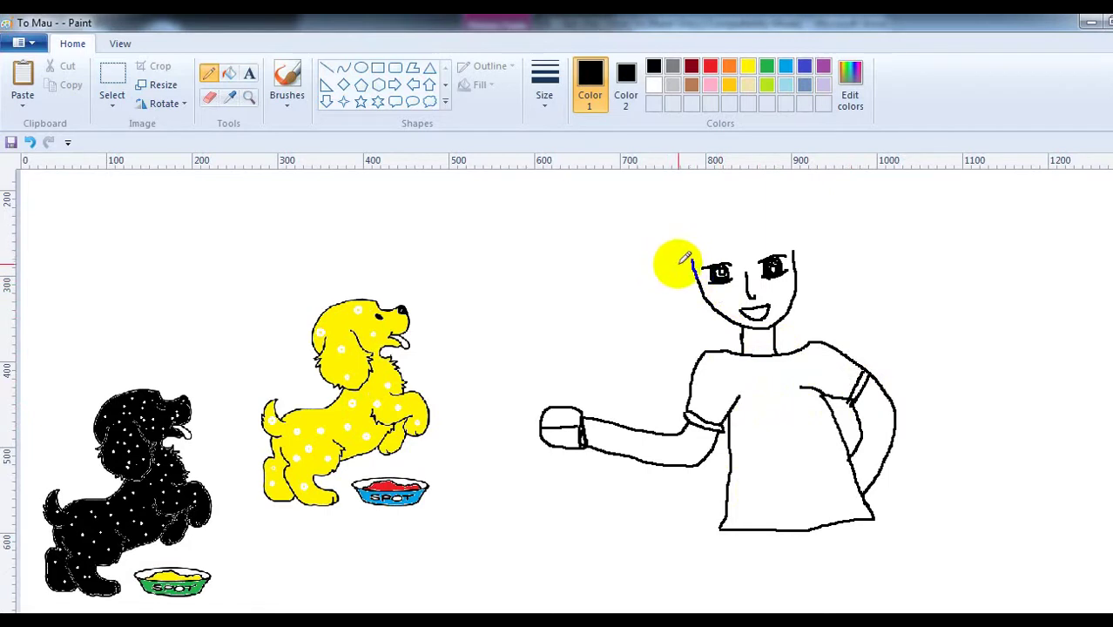
mouse_move(688, 261)
left_mouse_down()
mouse_move(738, 228)
mouse_move(830, 251)
left_mouse_up()
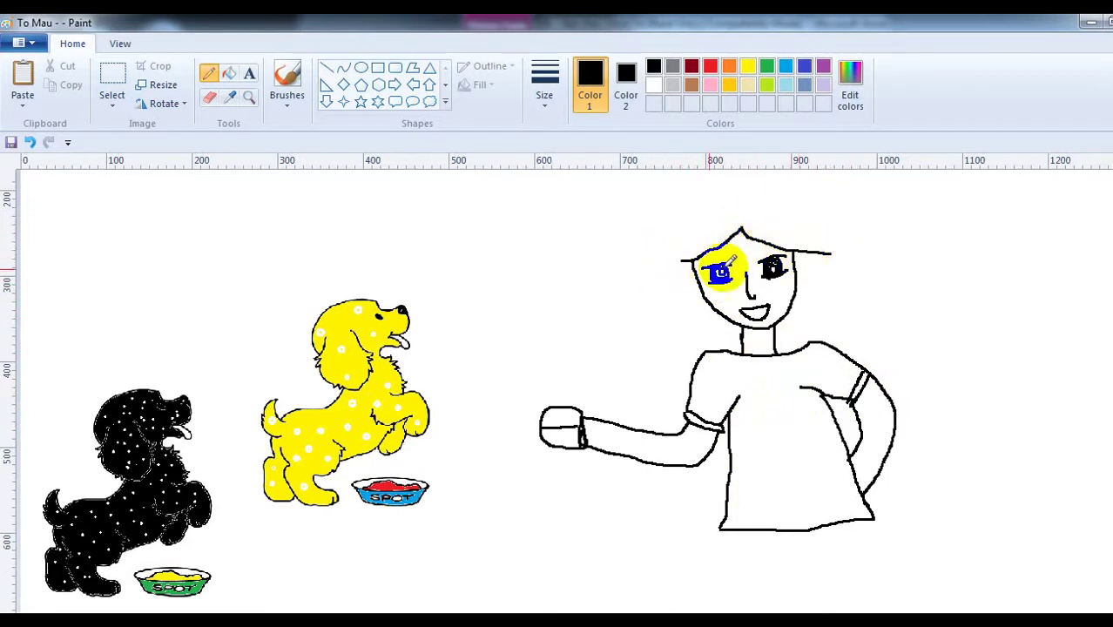
left_click_drag(714, 266, 644, 271)
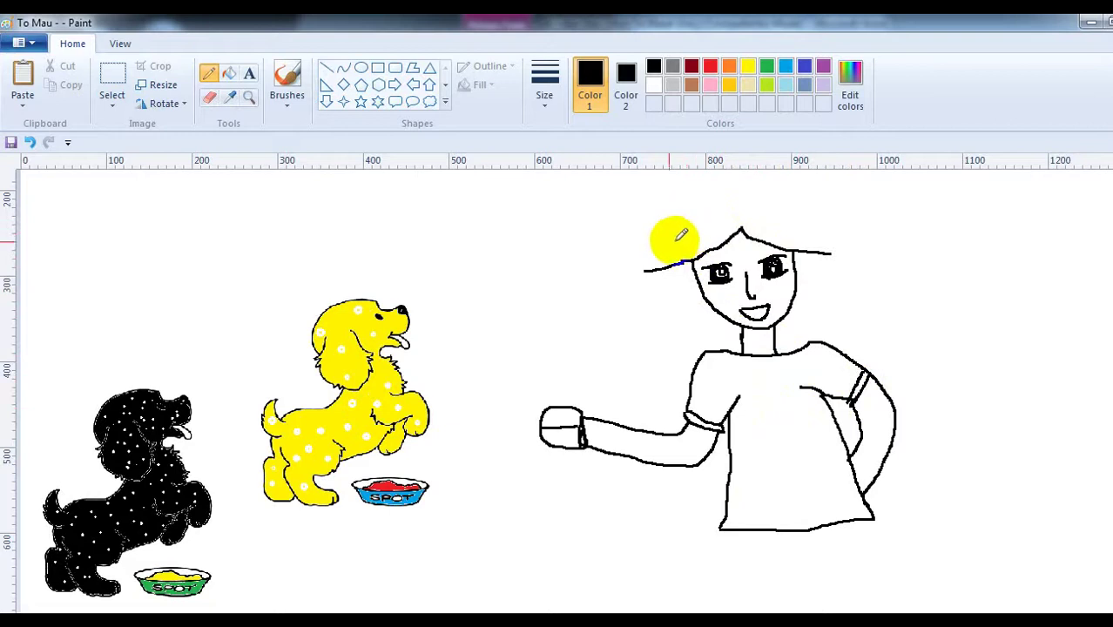
left_click_drag(693, 236, 659, 262)
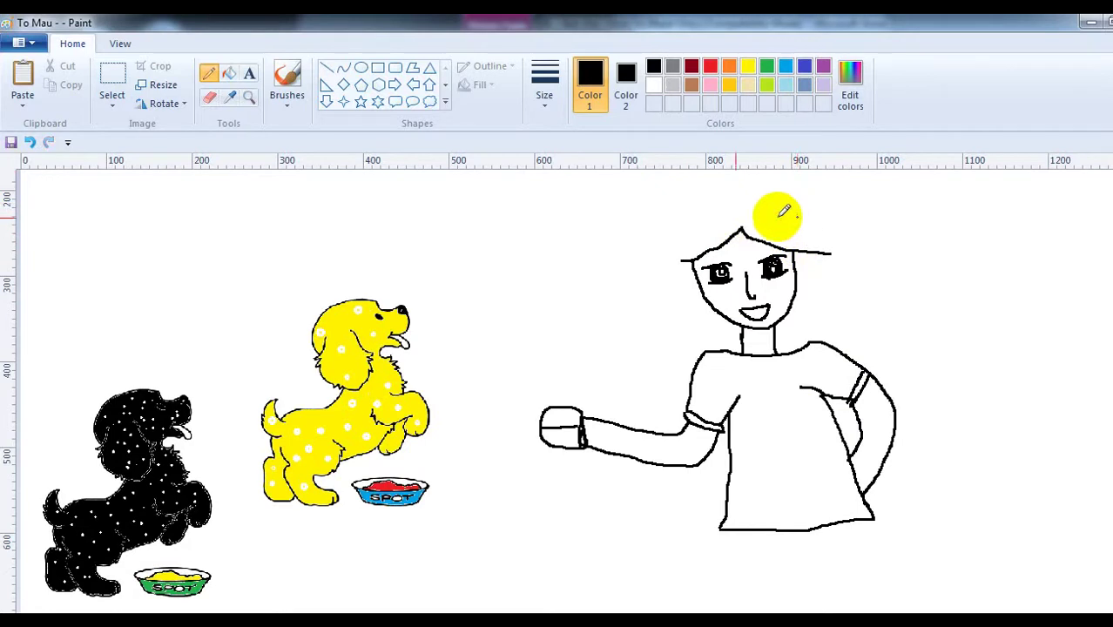
mouse_move(707, 252)
left_mouse_down()
mouse_move(689, 258)
mouse_move(711, 180)
mouse_move(736, 166)
mouse_move(790, 199)
mouse_move(799, 223)
mouse_move(787, 250)
left_mouse_up()
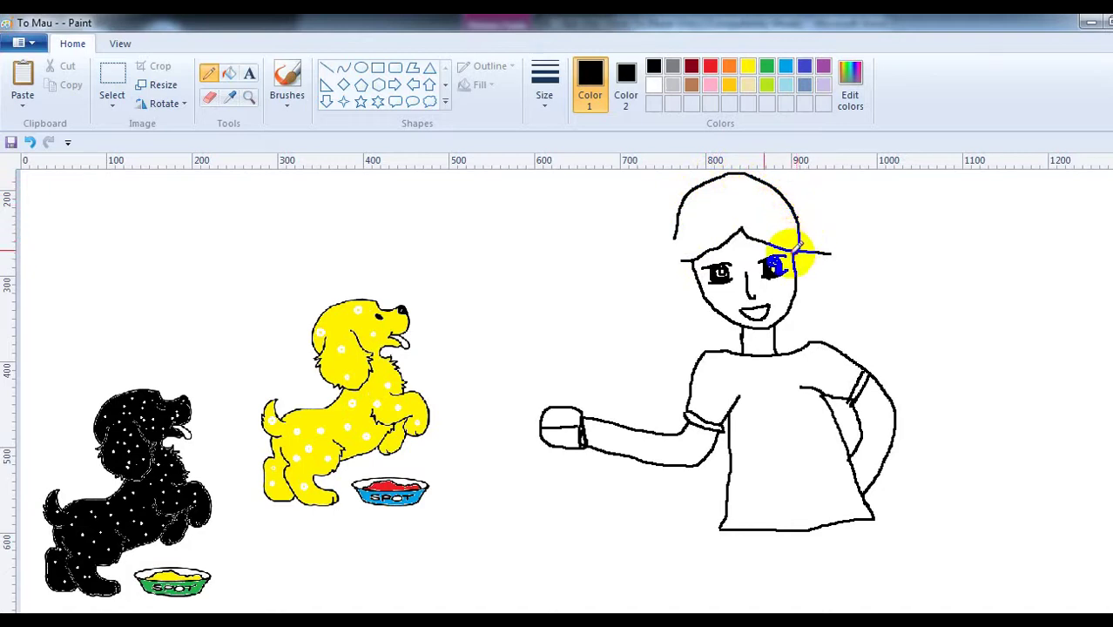
mouse_move(679, 236)
left_mouse_down()
mouse_move(694, 261)
mouse_move(664, 242)
mouse_move(597, 230)
mouse_move(614, 261)
mouse_move(642, 272)
mouse_move(619, 303)
mouse_move(667, 293)
mouse_move(689, 256)
mouse_move(707, 264)
left_mouse_up()
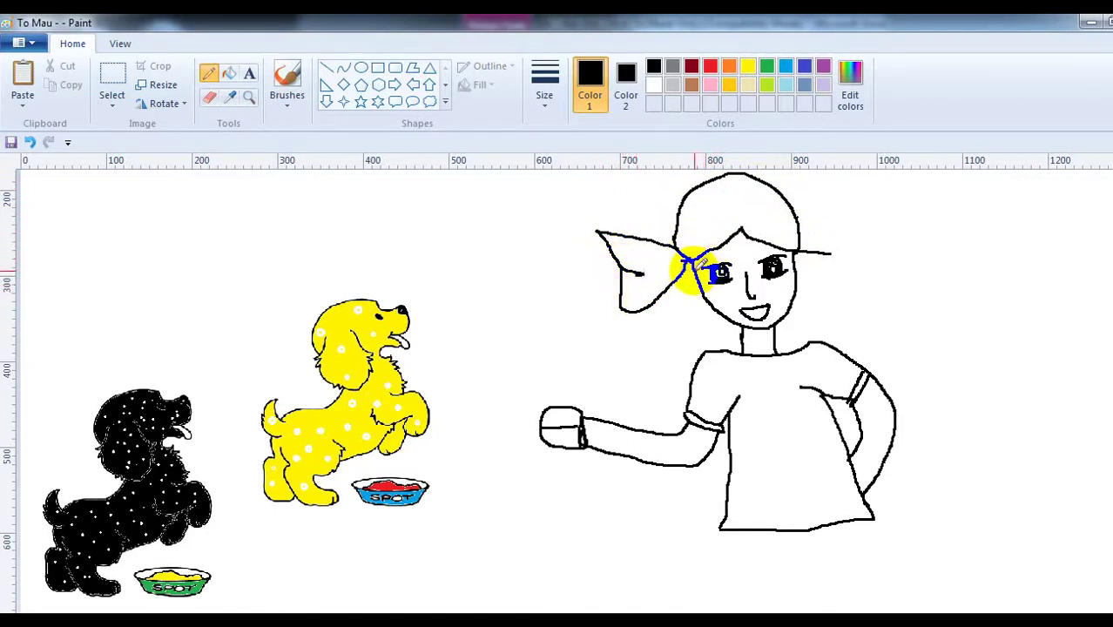
mouse_move(797, 251)
left_mouse_down()
mouse_move(805, 222)
mouse_move(880, 200)
mouse_move(882, 261)
mouse_move(844, 261)
mouse_move(798, 236)
mouse_move(875, 228)
mouse_move(795, 241)
left_mouse_up()
Add a large bow on each side of the head, dropping the last hair strand.
mouse_move(683, 248)
left_mouse_down()
mouse_move(641, 248)
mouse_move(683, 253)
mouse_move(621, 279)
left_mouse_up()
mouse_move(745, 232)
left_mouse_down()
mouse_move(729, 216)
mouse_move(688, 239)
left_mouse_up()
mouse_move(736, 193)
left_mouse_down()
mouse_move(684, 236)
mouse_move(745, 186)
mouse_move(794, 219)
left_mouse_up()
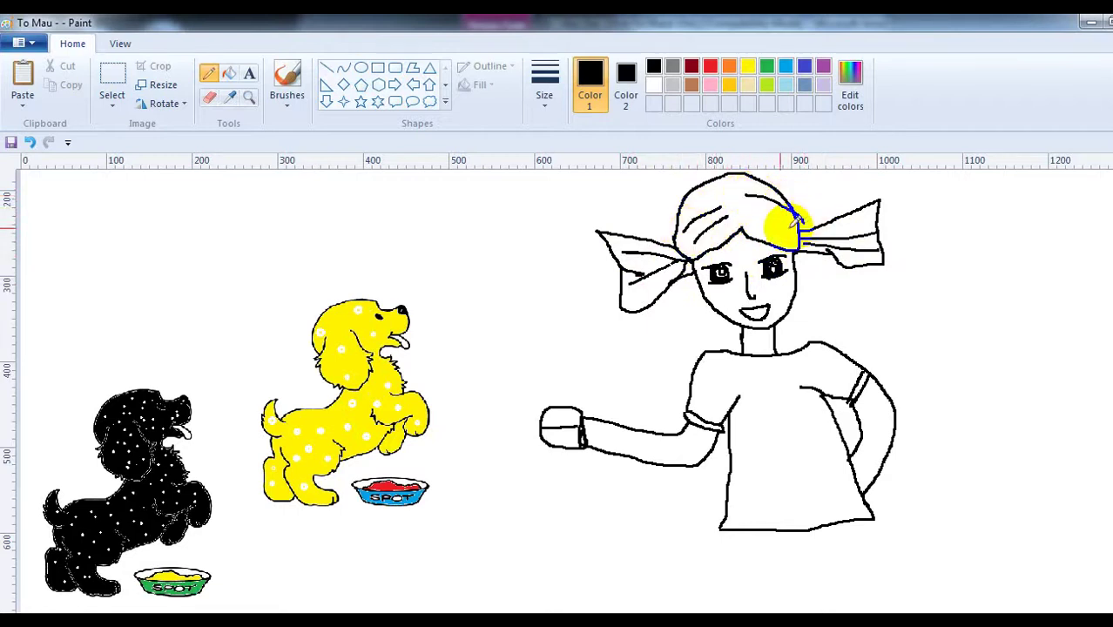
left_click(30, 142)
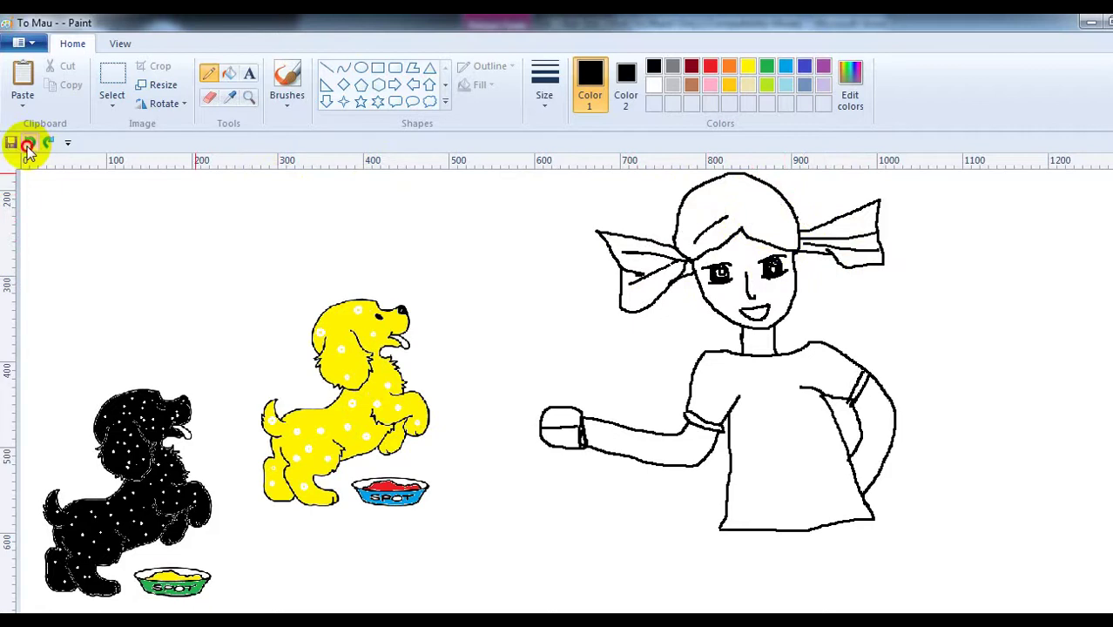
Remove another stray hair stroke and add buttons down the shirt front.
left_click(29, 144)
left_click_drag(728, 475, 766, 526)
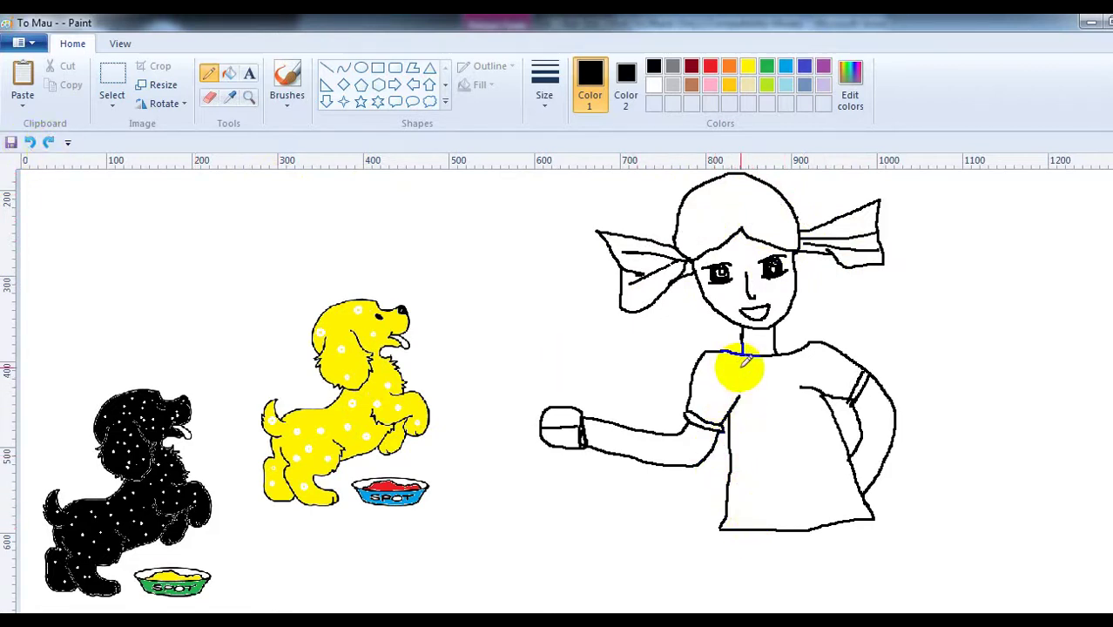
mouse_move(742, 352)
left_mouse_down()
mouse_move(728, 349)
mouse_move(775, 361)
mouse_move(781, 426)
left_mouse_up()
Draw the left leg and the flared skirt's sides, hem and waistline.
mouse_move(721, 520)
left_mouse_down()
mouse_move(736, 529)
mouse_move(689, 596)
left_mouse_up()
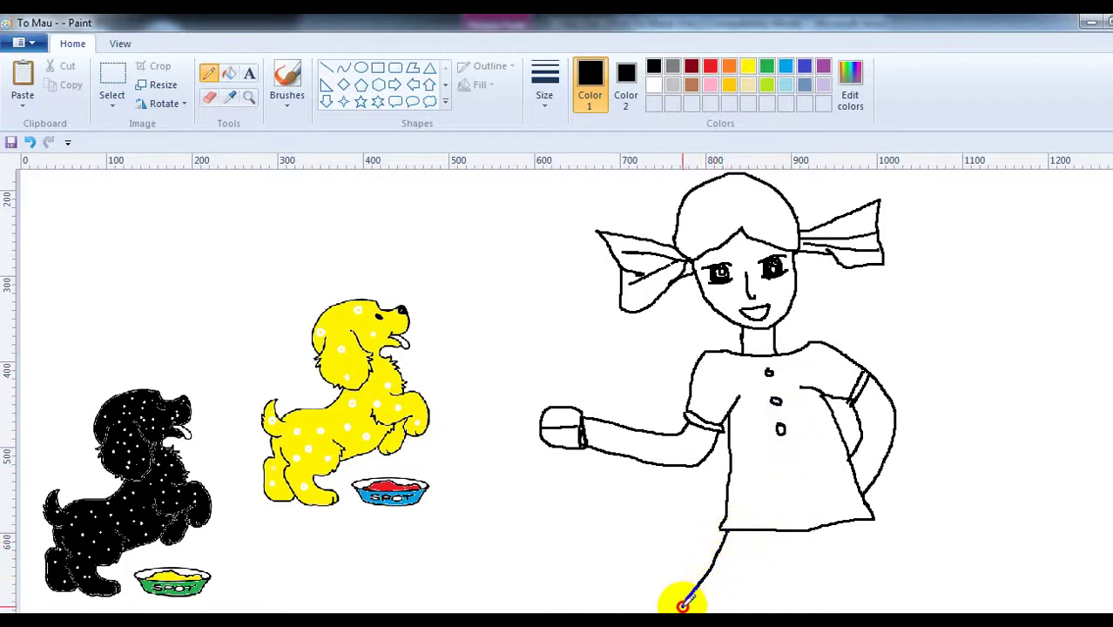
left_click_drag(860, 498, 933, 583)
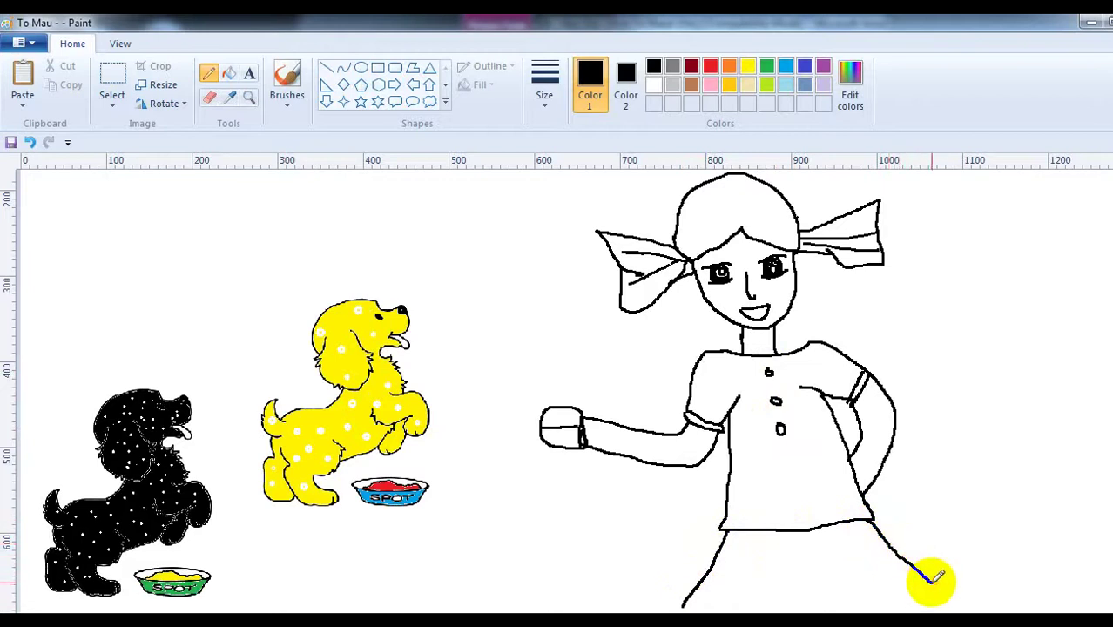
mouse_move(696, 593)
left_mouse_down()
mouse_move(688, 605)
mouse_move(933, 582)
left_mouse_up()
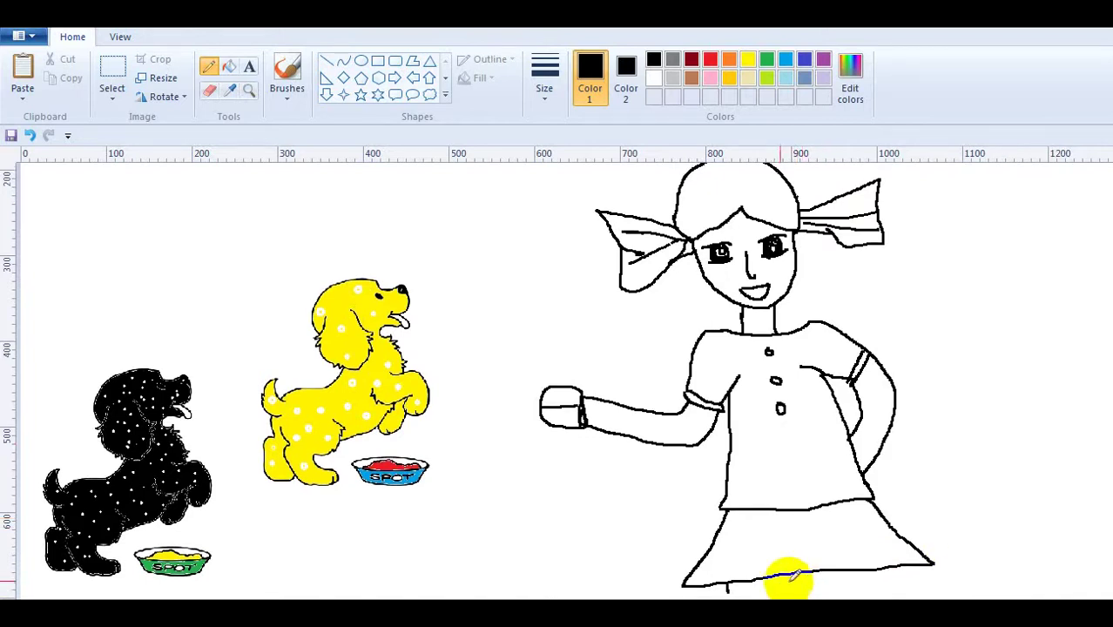
mouse_move(752, 576)
left_mouse_down()
mouse_move(728, 584)
mouse_move(795, 570)
mouse_move(894, 567)
mouse_move(900, 577)
left_mouse_up()
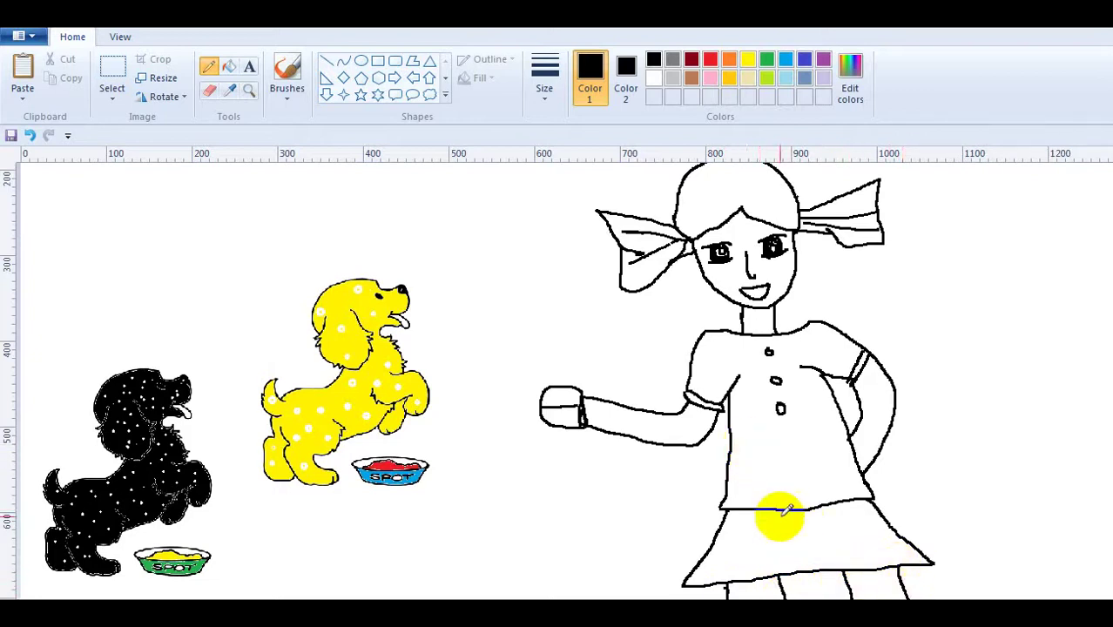
mouse_move(778, 514)
left_mouse_down()
mouse_move(755, 505)
mouse_move(708, 577)
left_mouse_up()
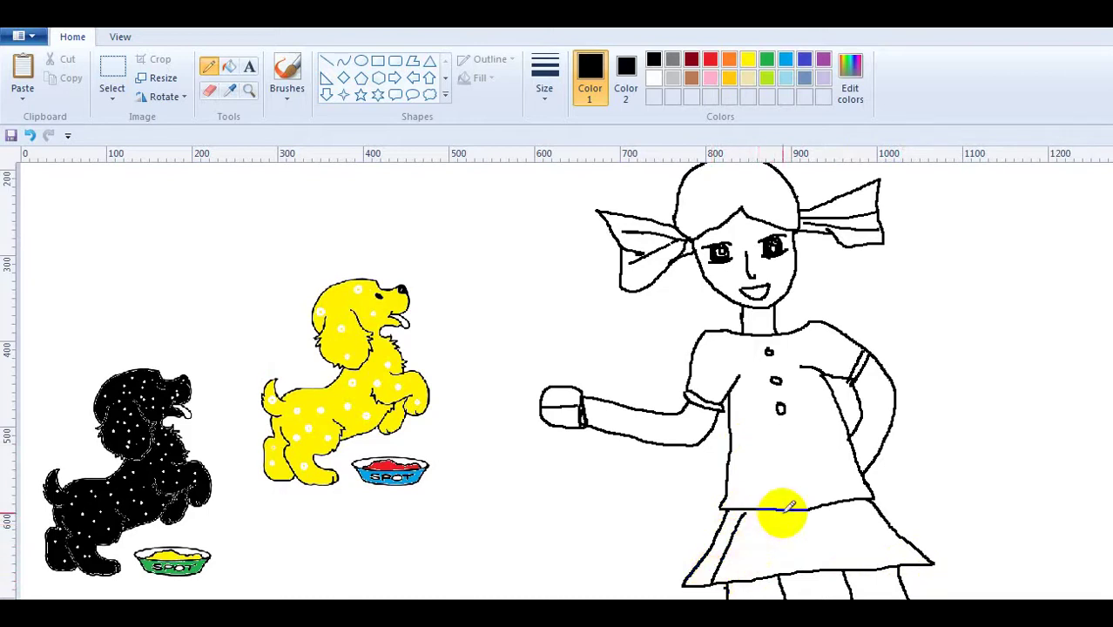
Add three pleat lines inside the skirt.
left_click_drag(782, 509, 757, 566)
left_click_drag(790, 509, 819, 566)
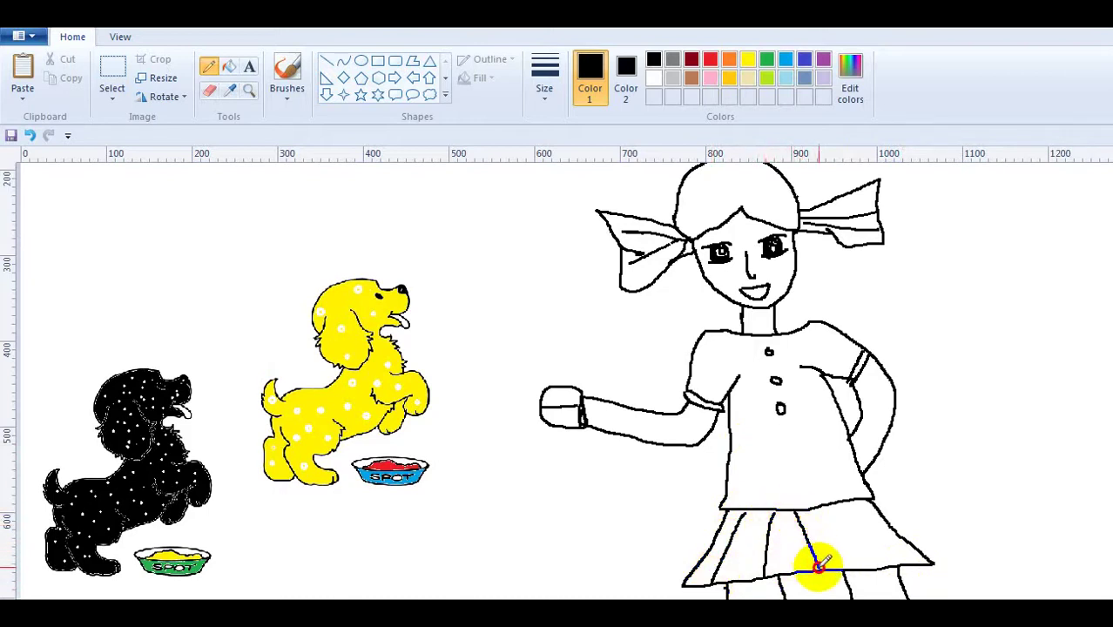
left_click_drag(834, 503, 881, 561)
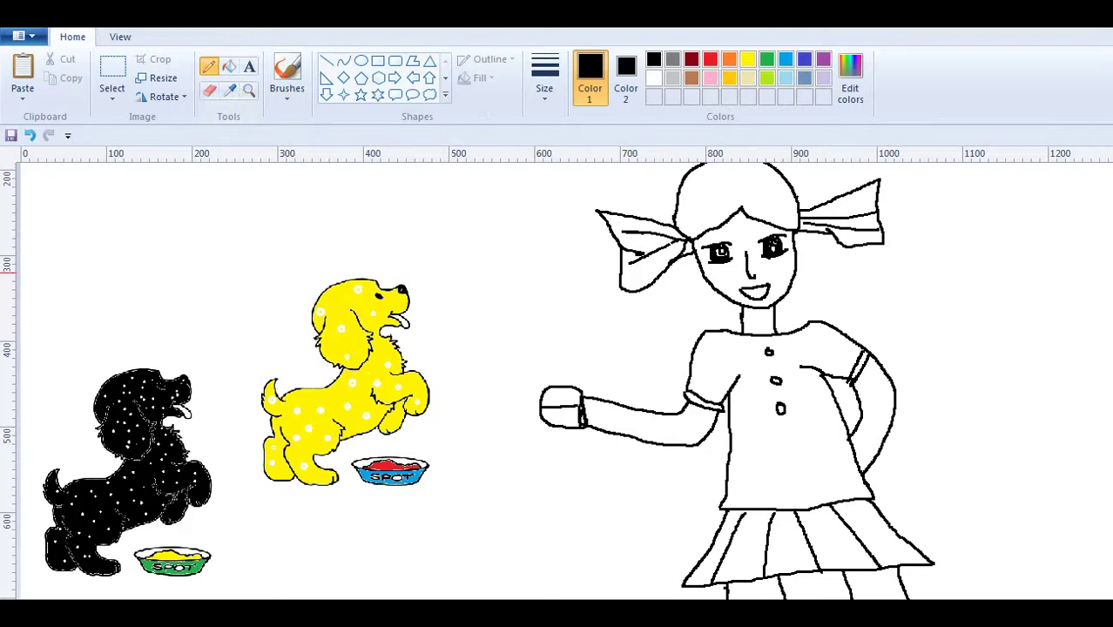
Try black and then gray fills on the girl's hair, undoing each.
scroll(626, 182, "up", 1)
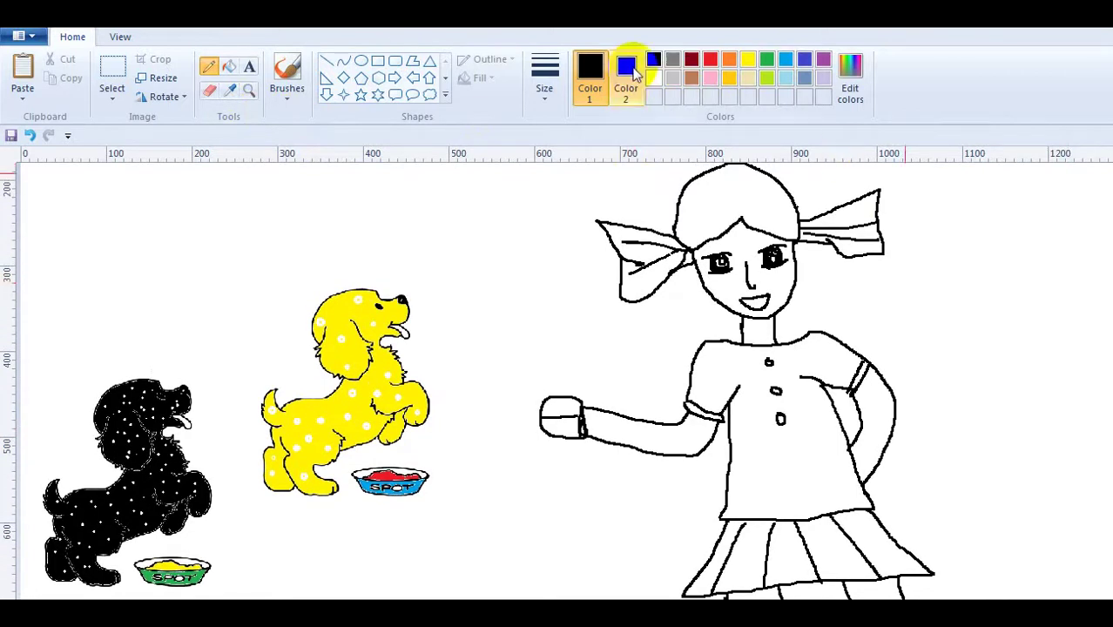
left_click(229, 70)
left_click(788, 198)
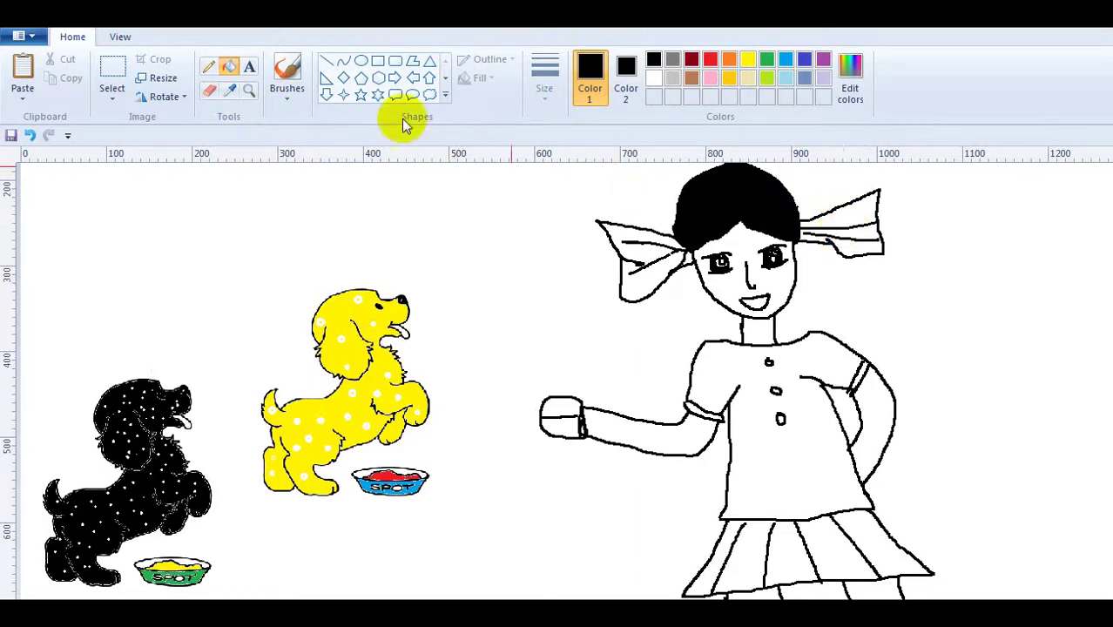
left_click(30, 134)
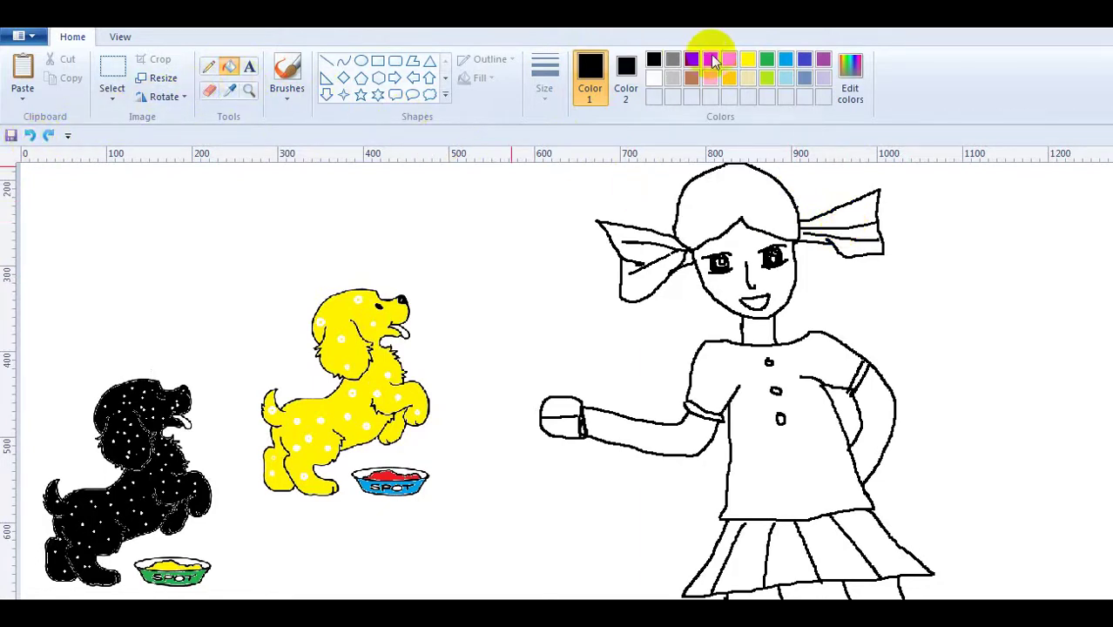
left_click(675, 60)
left_click(776, 177)
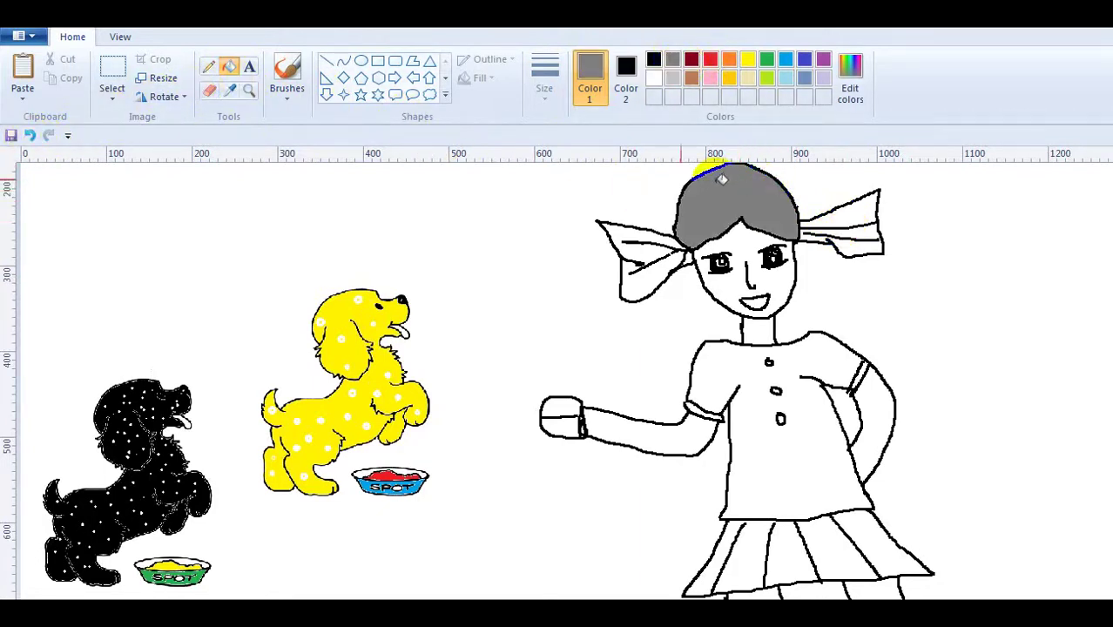
left_click(30, 135)
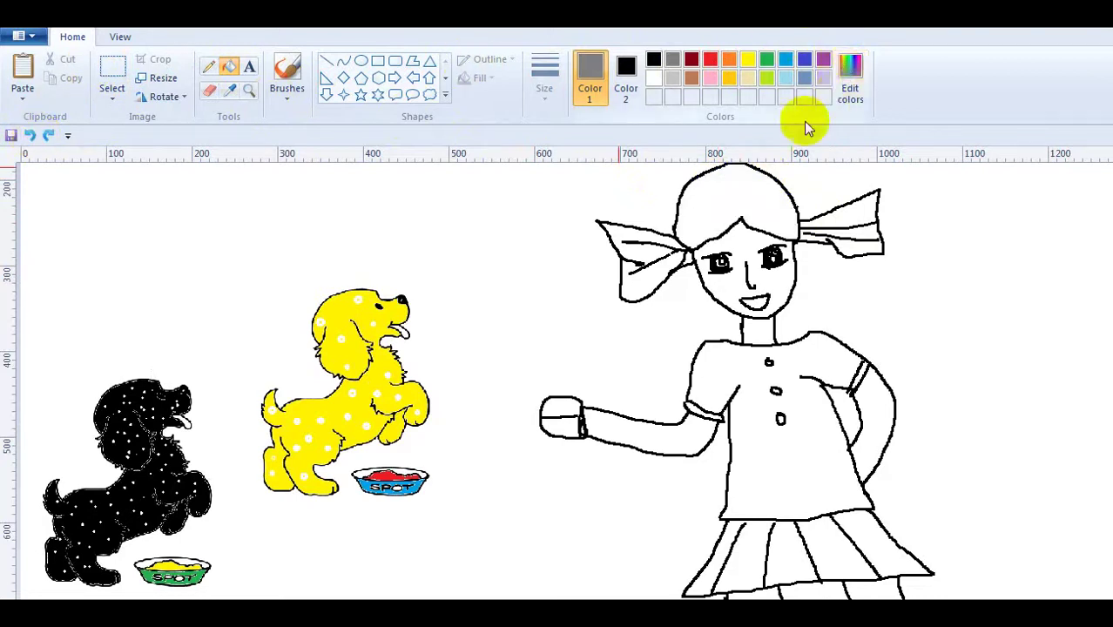
Fill the girl's hair and both side bows with brown.
left_click(691, 78)
left_click(746, 203)
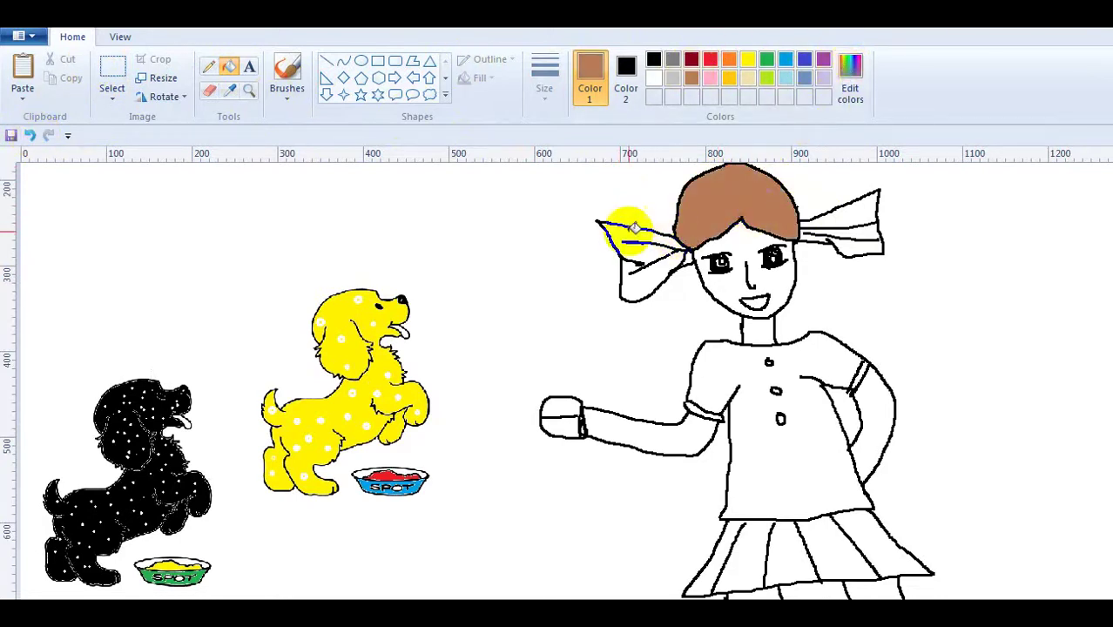
left_click(635, 230)
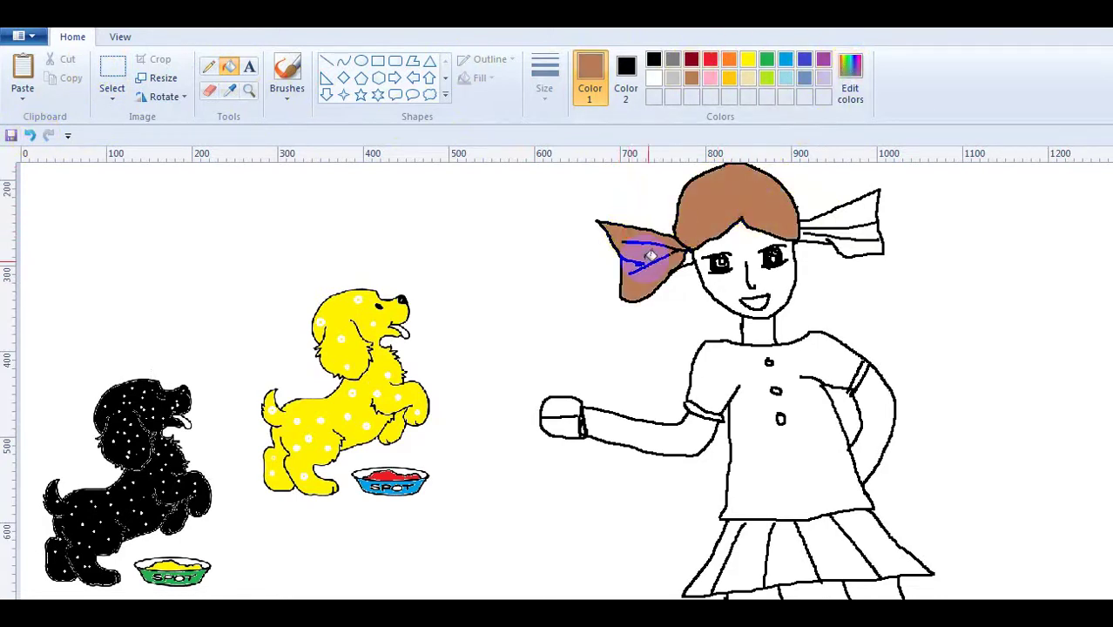
left_click(862, 237)
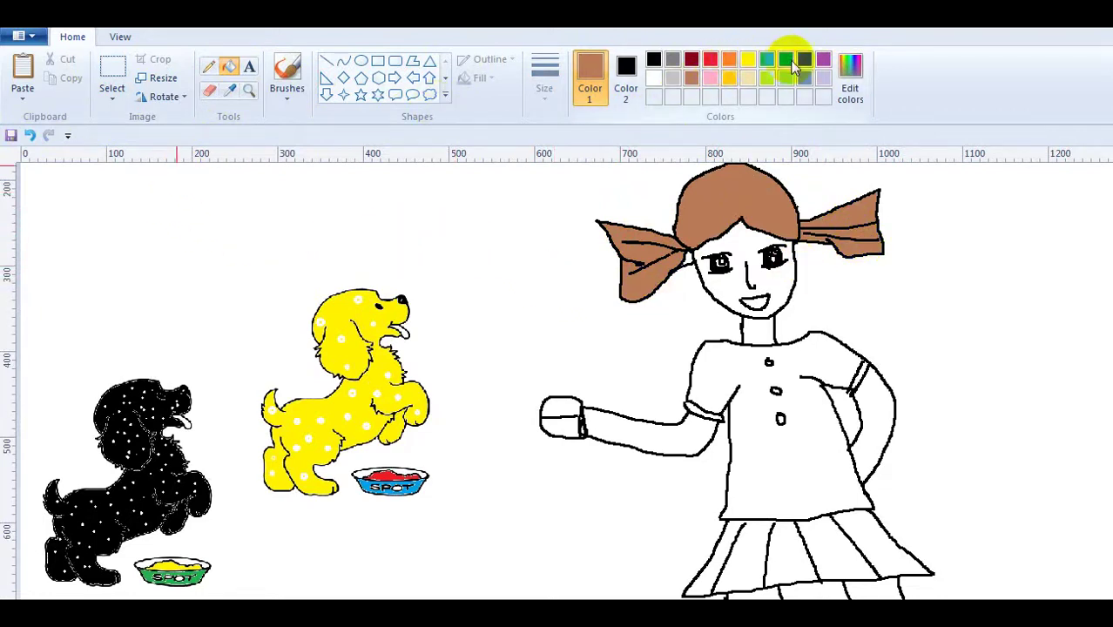
left_click(712, 83)
Fill the shirt light pink, then refill it with a custom deeper pink.
left_click(745, 411)
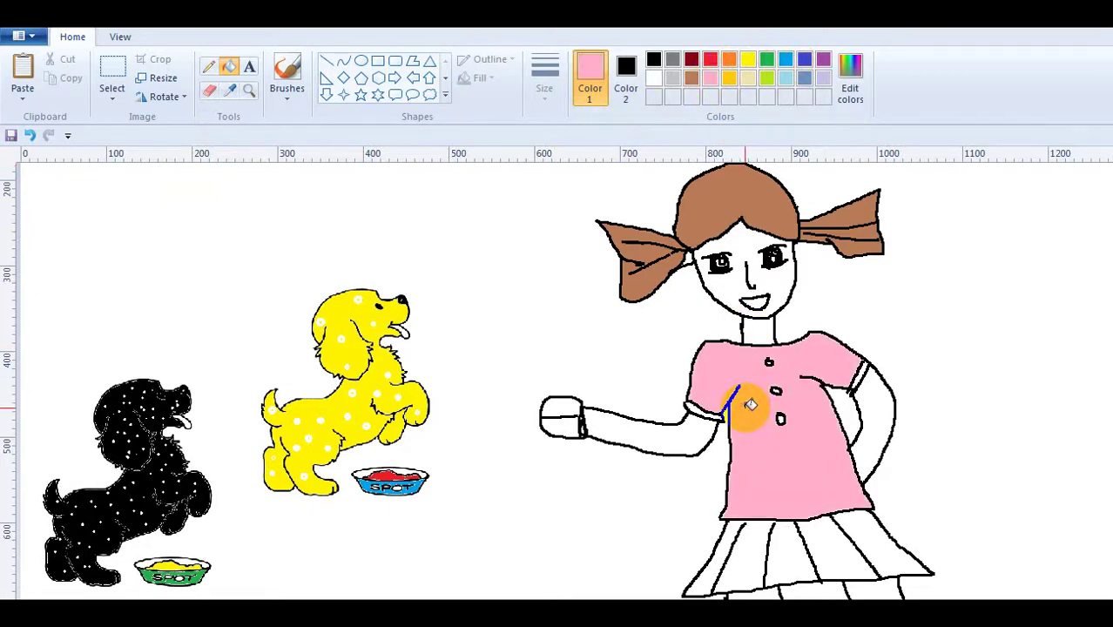
left_click(851, 87)
left_click_drag(766, 248, 761, 268)
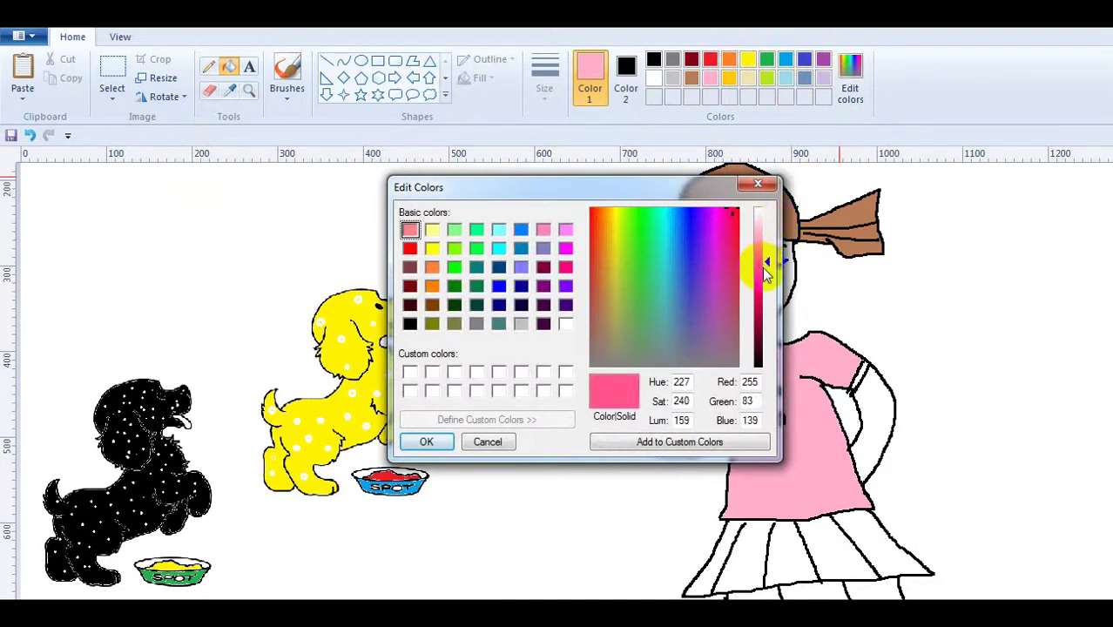
left_click(653, 441)
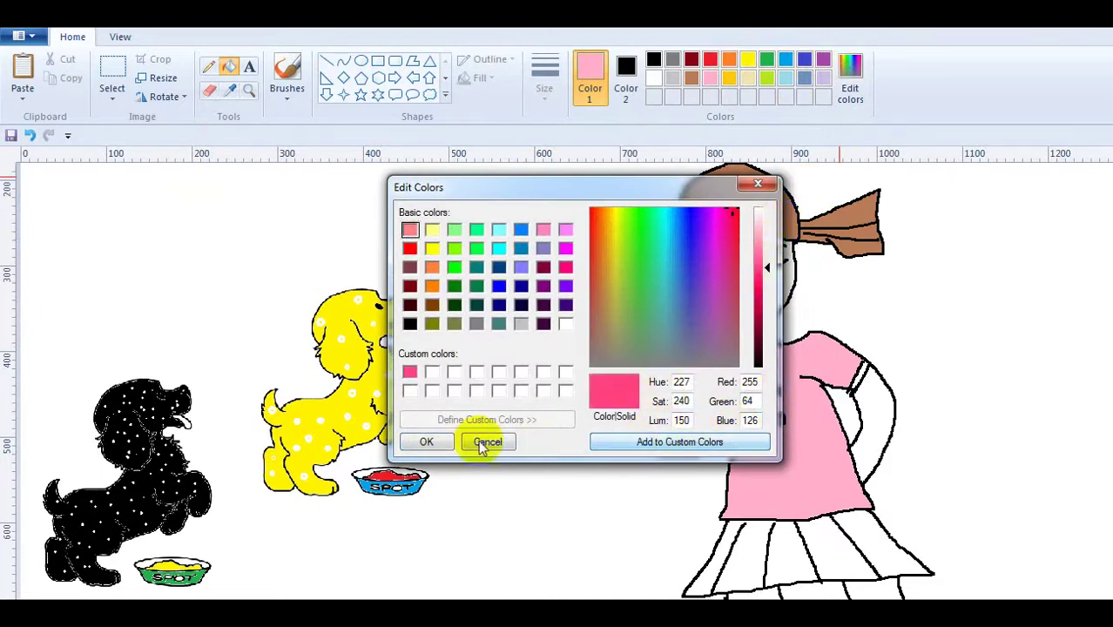
left_click(428, 441)
left_click(760, 461)
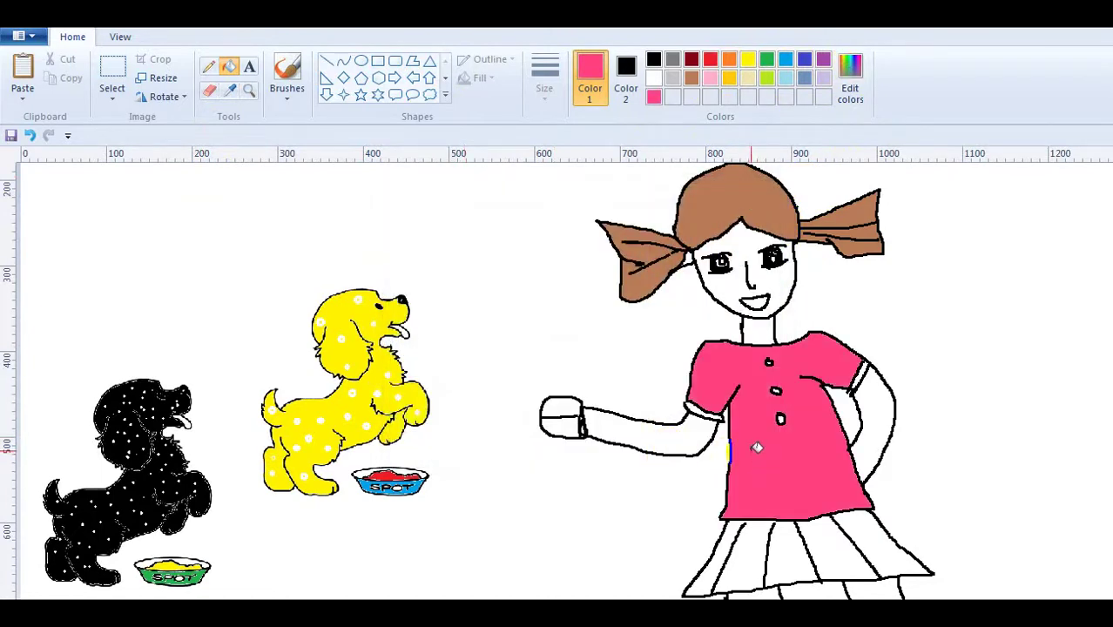
Mix a pale cream colour and fill both arms and the face with it.
left_click(850, 87)
left_click(761, 221)
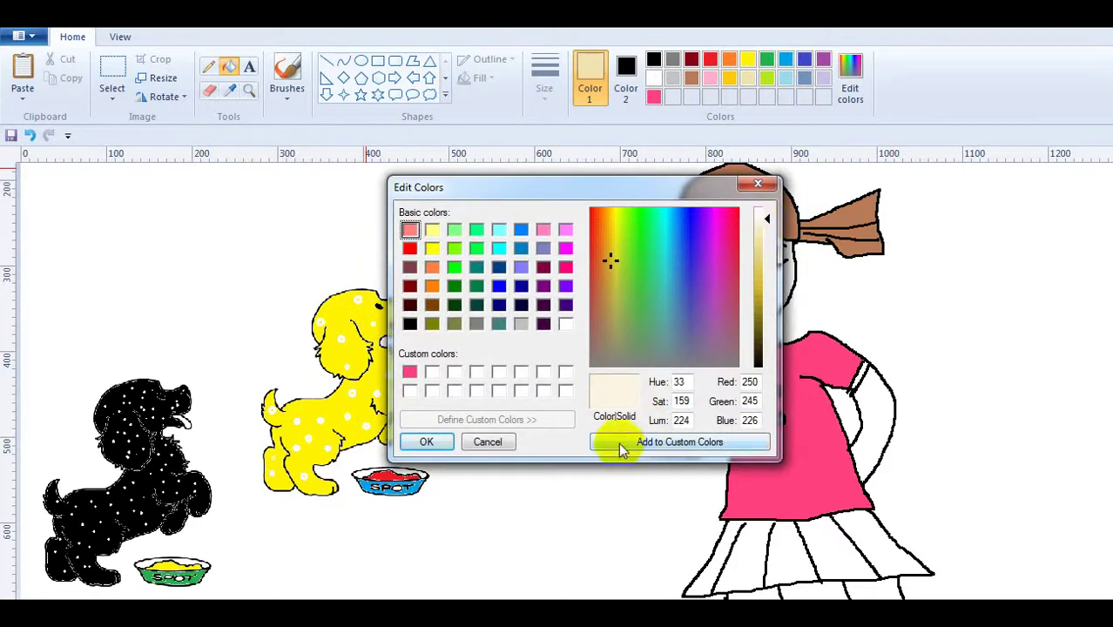
left_click(426, 441)
left_click(687, 456)
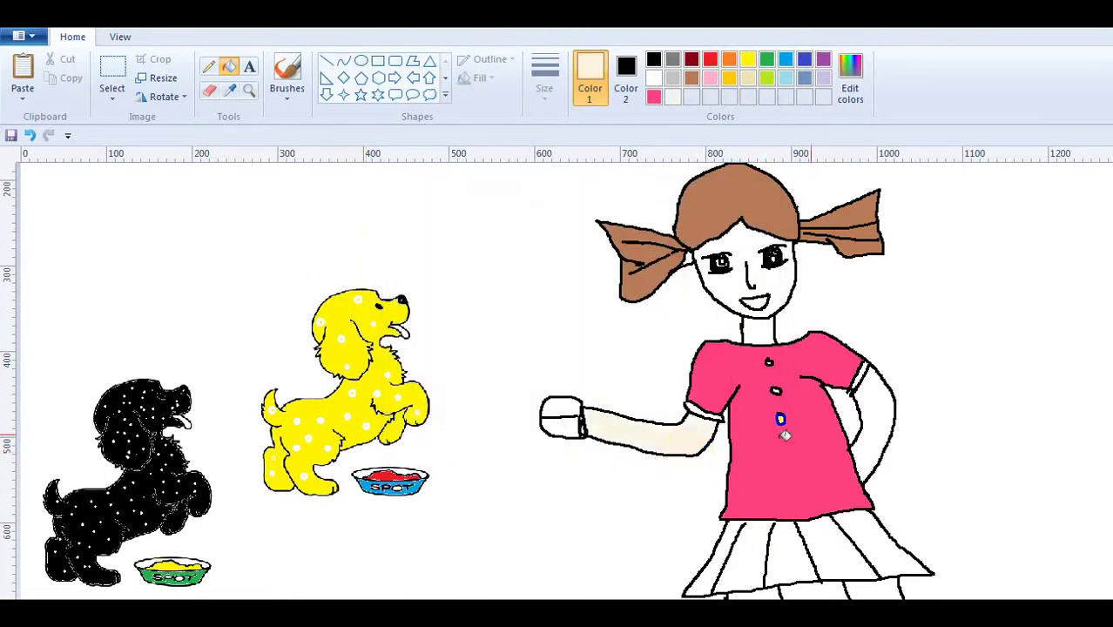
left_click(882, 411)
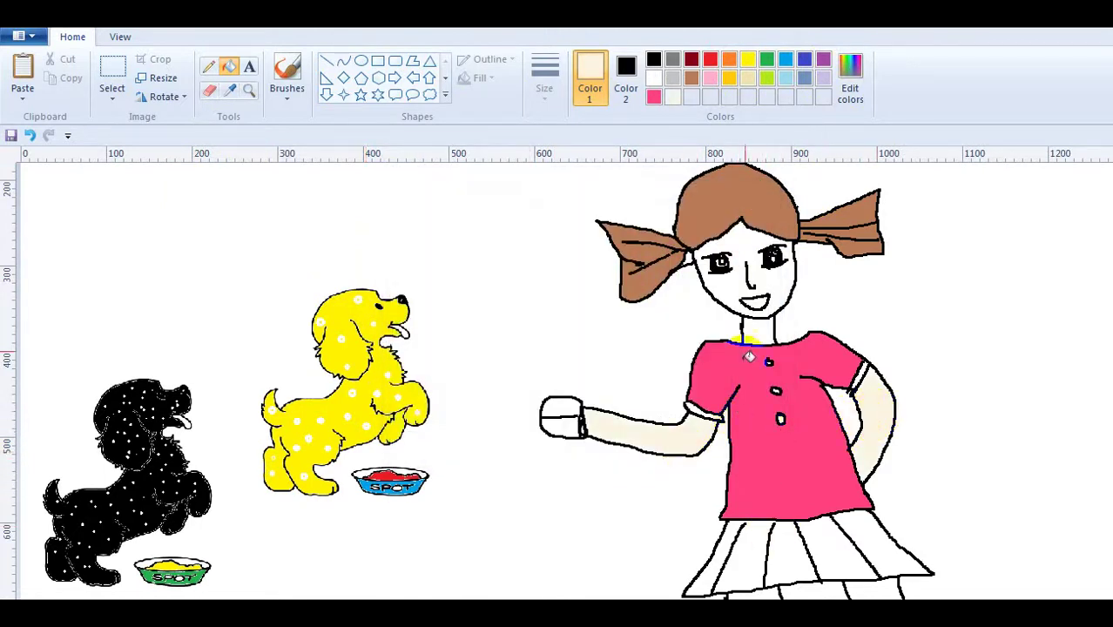
left_click(733, 287)
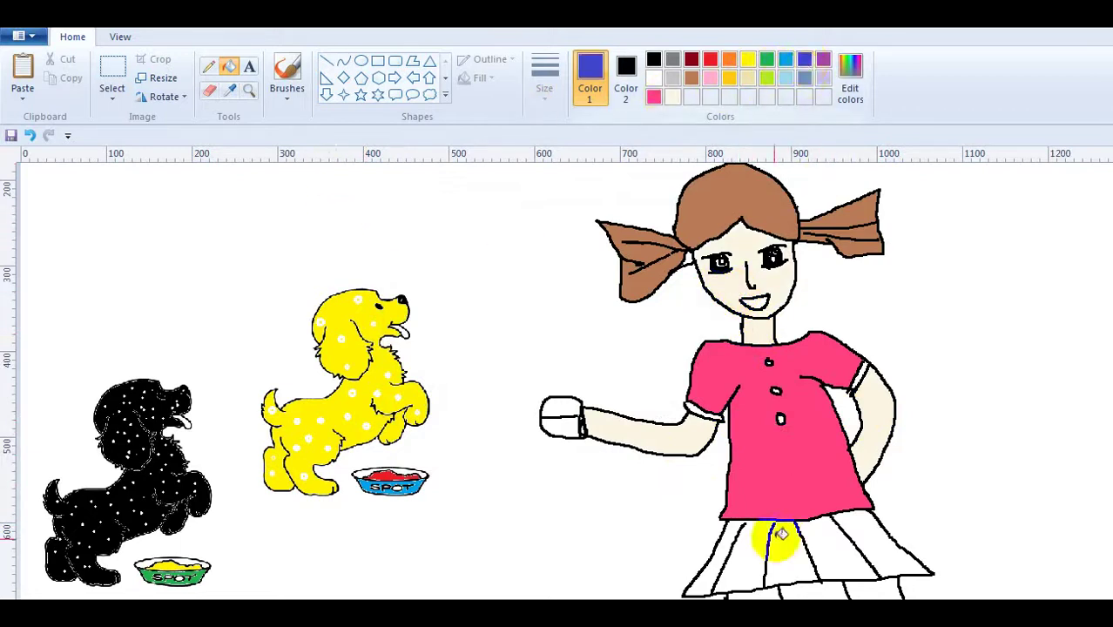
Fill the skirt pleats blue, undoing a stray fill on the bow.
left_click(770, 534)
left_click(827, 536)
left_click(862, 540)
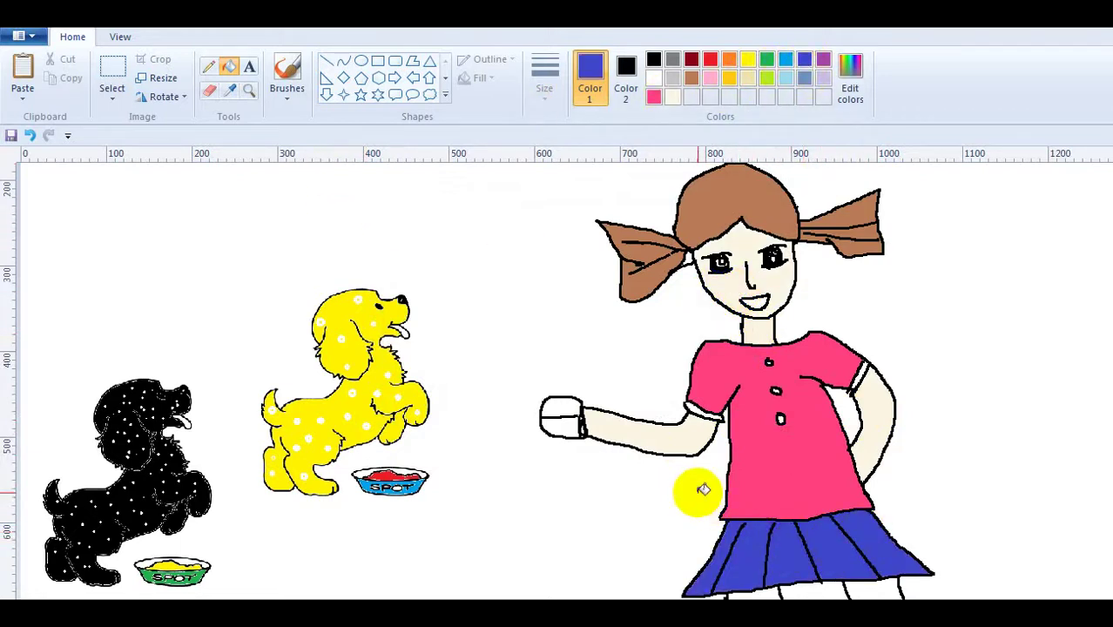
left_click(615, 228)
key("ctrl+z")
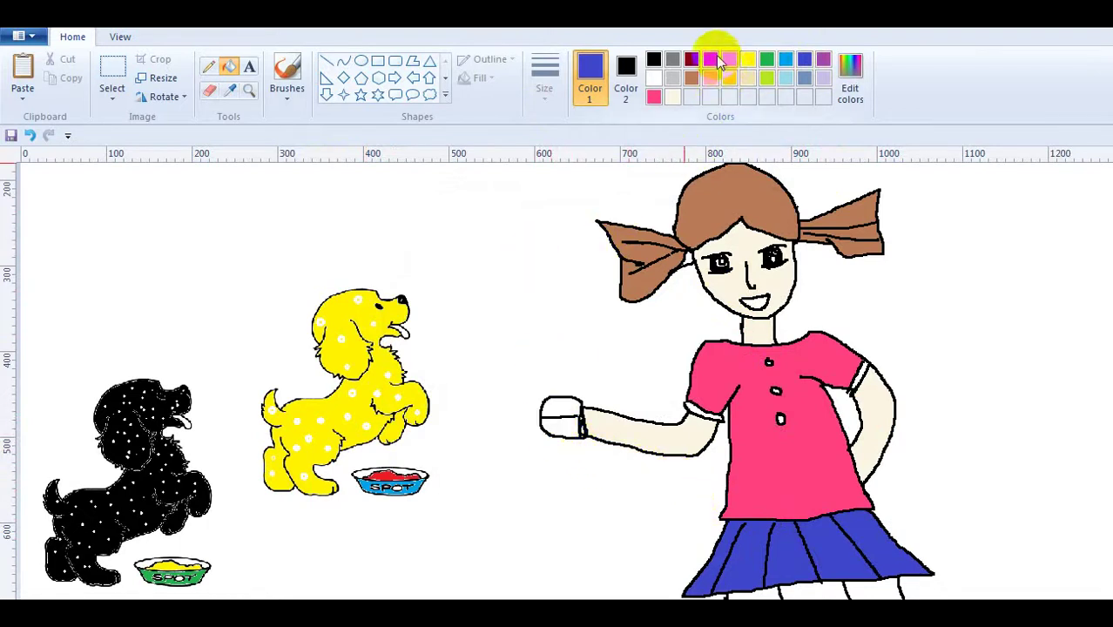
Fill the girl's hand gold, undoing the misplaced fills.
left_click(725, 74)
left_click(566, 416)
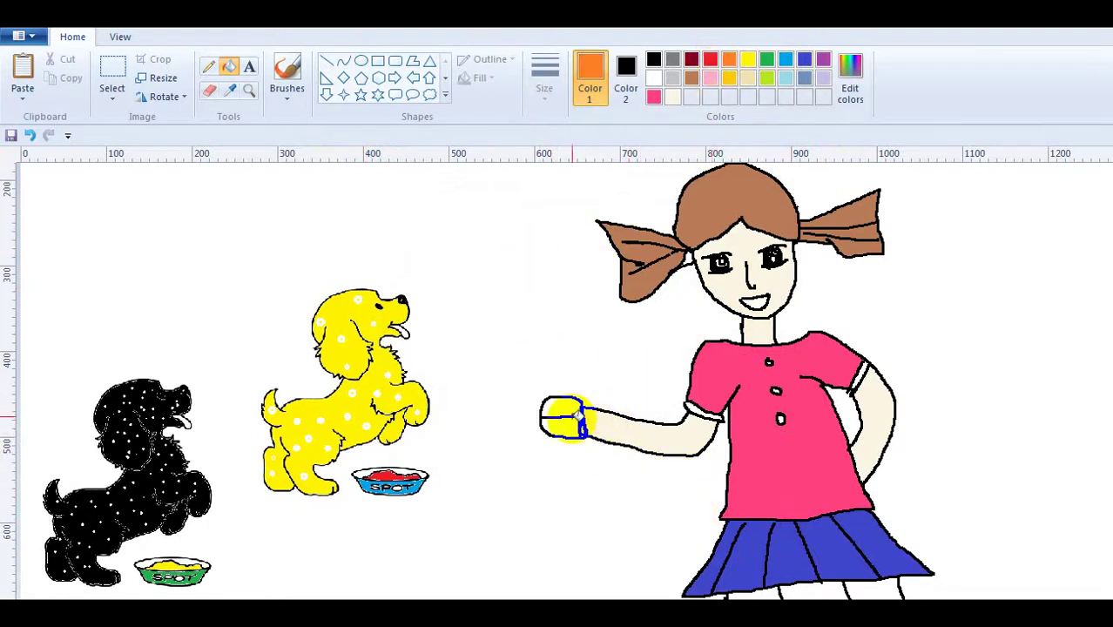
key("ctrl+z")
left_click(612, 444)
key("ctrl+z")
left_click(560, 405)
left_click(563, 425)
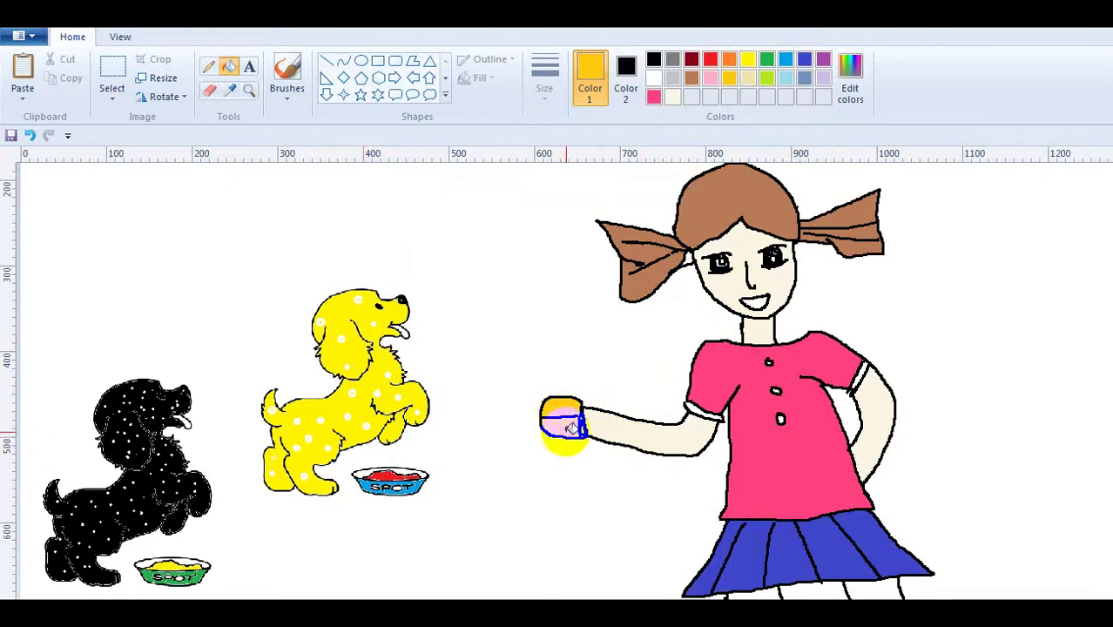
Recolour the hand orange and fill the white background cream.
left_click(730, 59)
left_click(557, 428)
left_click(565, 407)
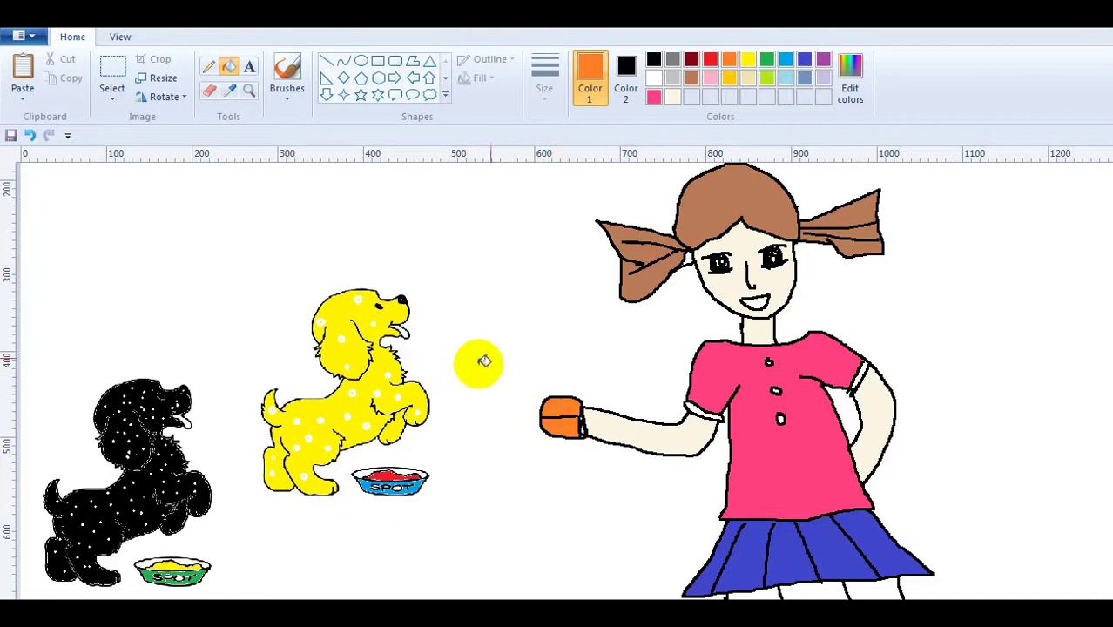
left_click(672, 97)
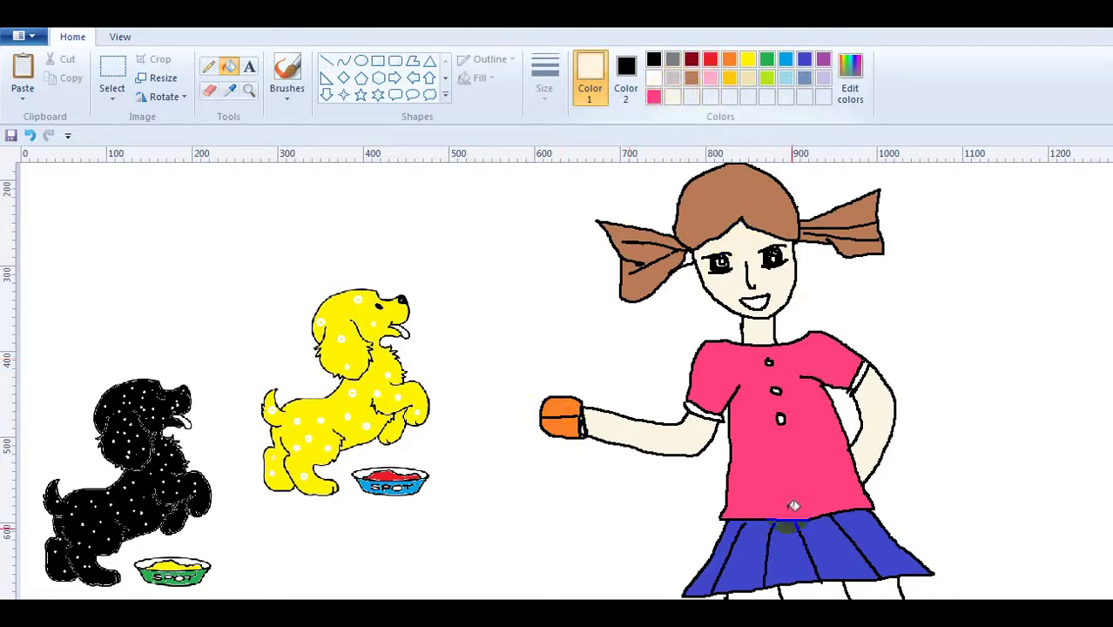
left_click(857, 583)
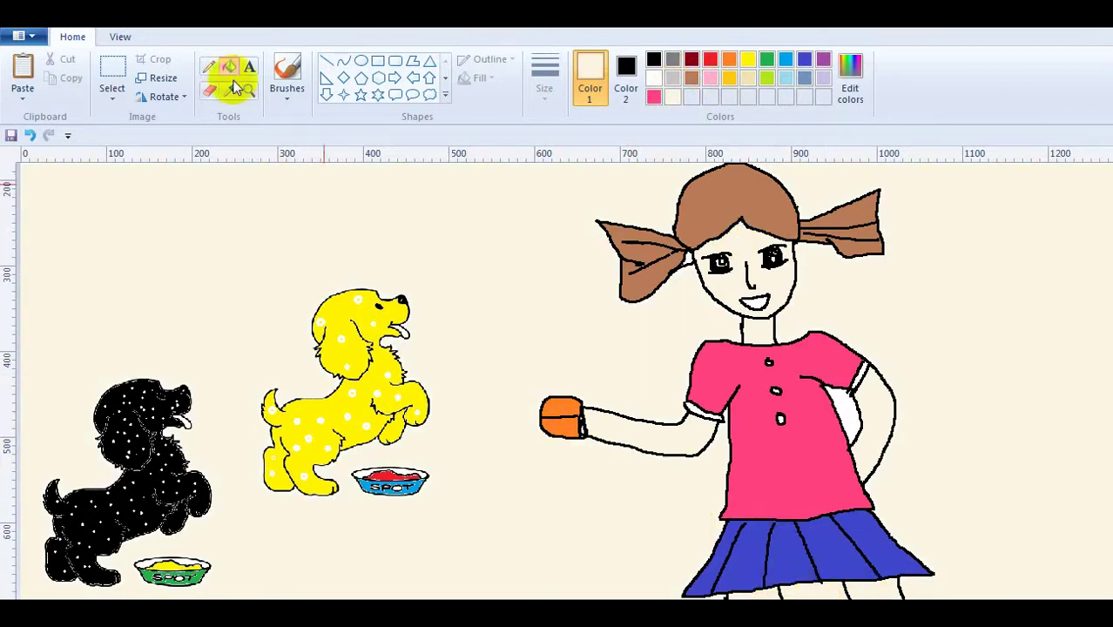
Undo the cream background, then select and delete the coloured balls below the skirt.
left_click(28, 137)
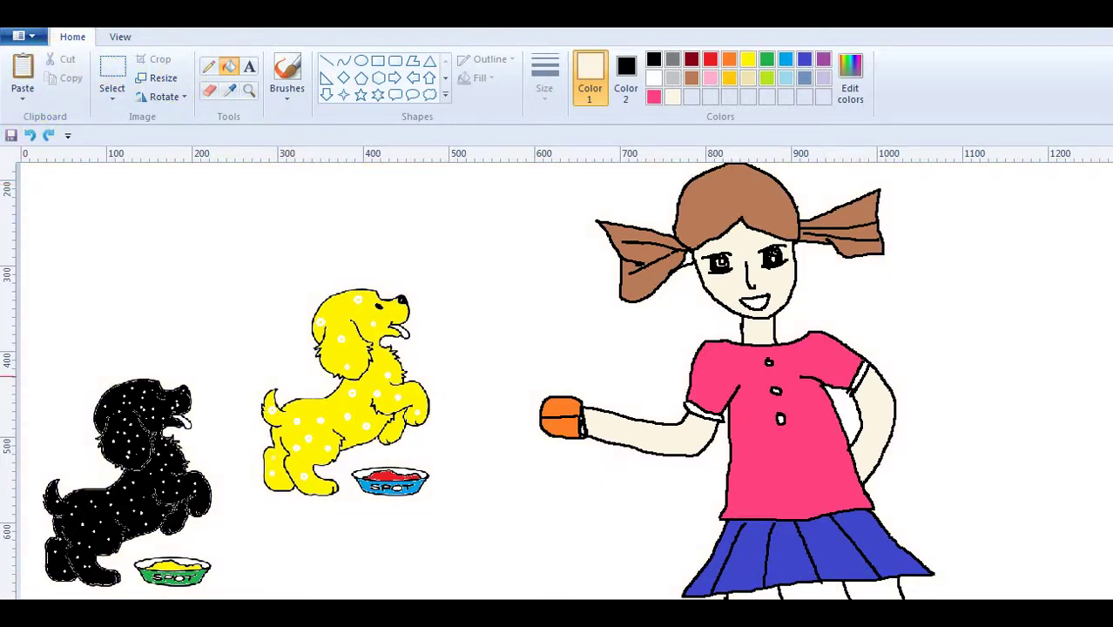
scroll(905, 520, "down", 1)
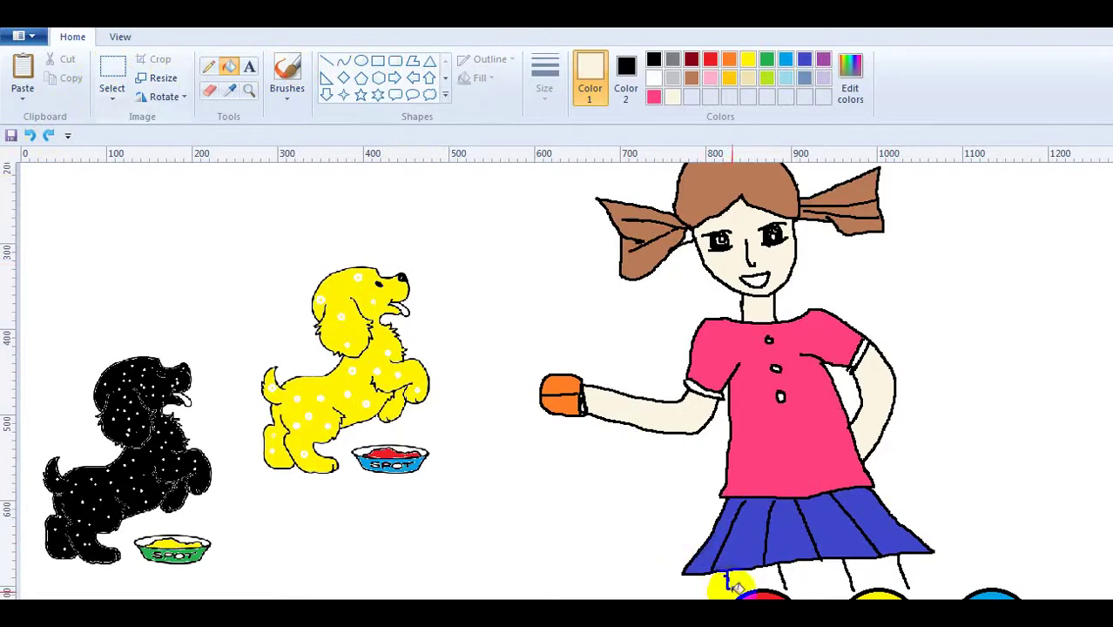
left_click(111, 83)
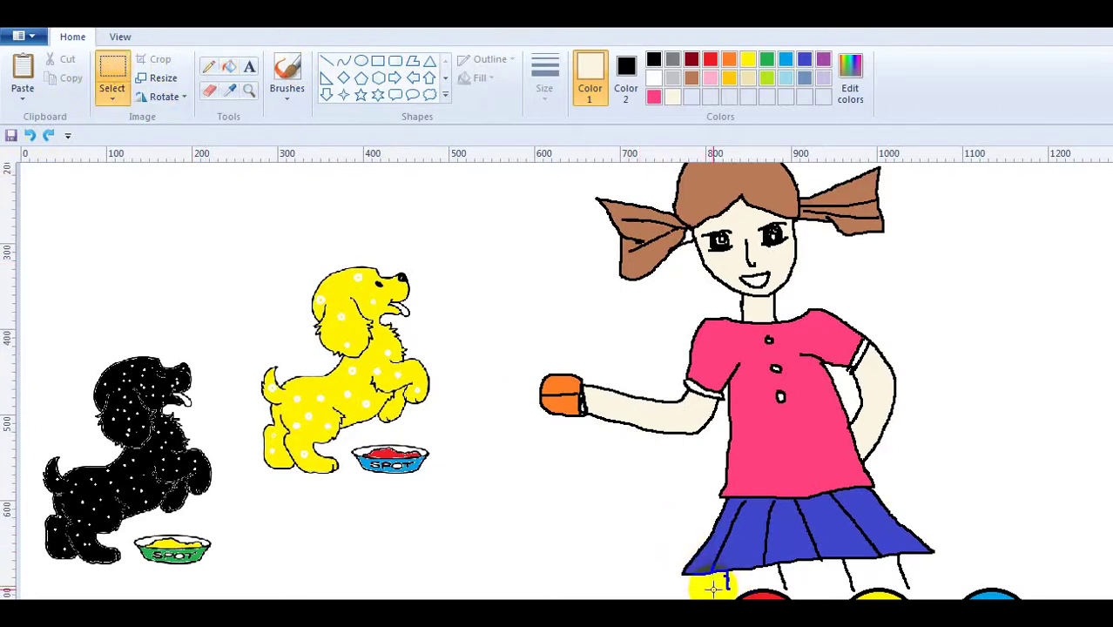
left_click_drag(728, 589, 1027, 599)
left_click(905, 585)
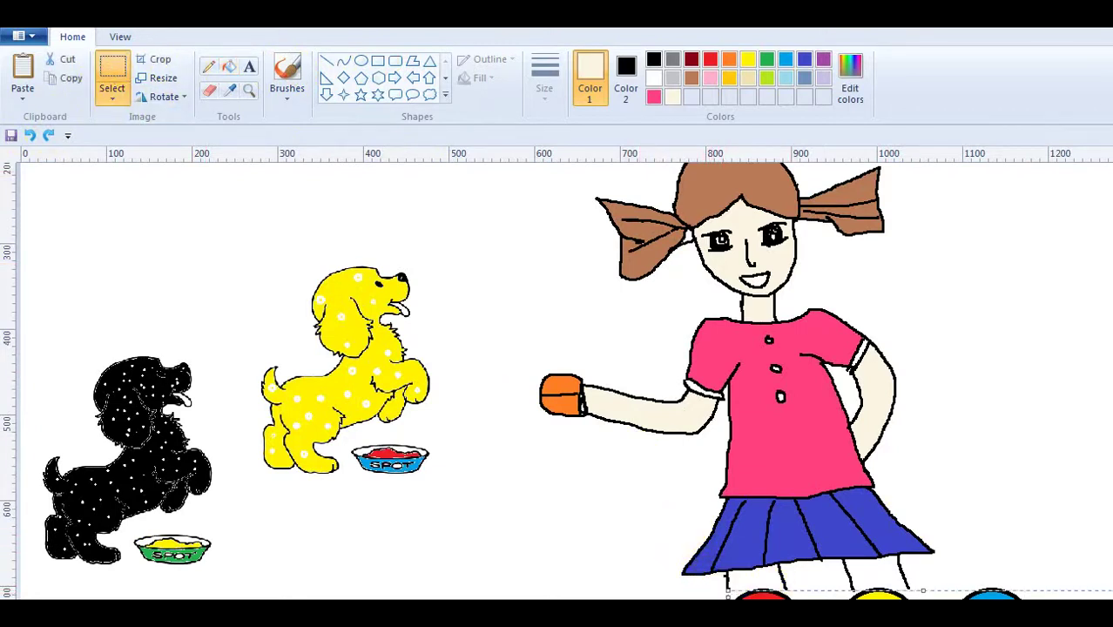
left_click_drag(716, 587, 1094, 600)
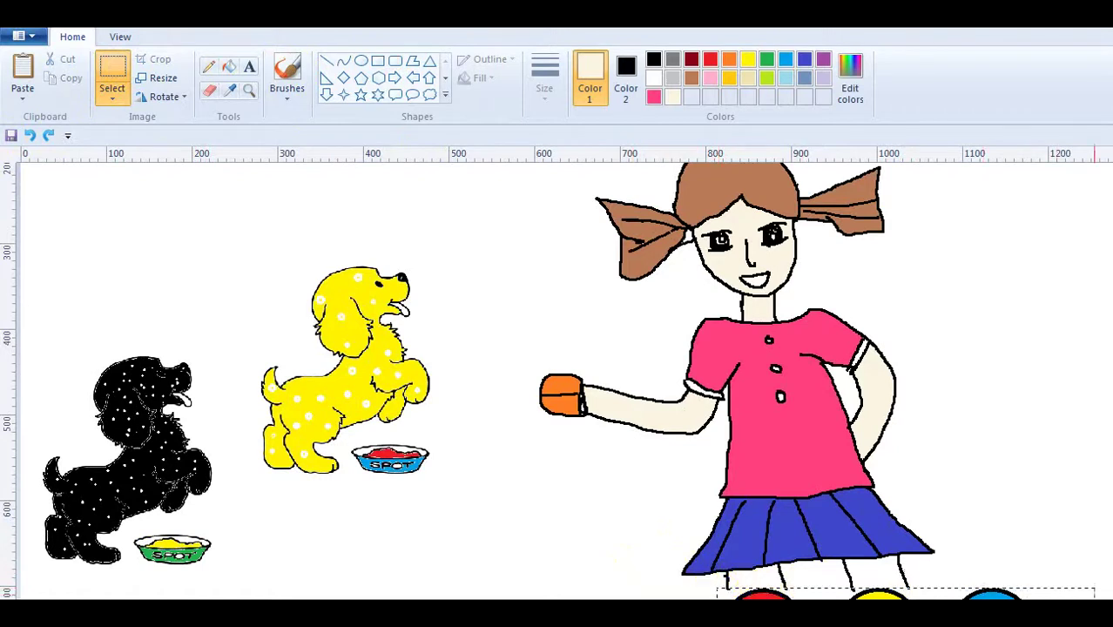
key("Delete")
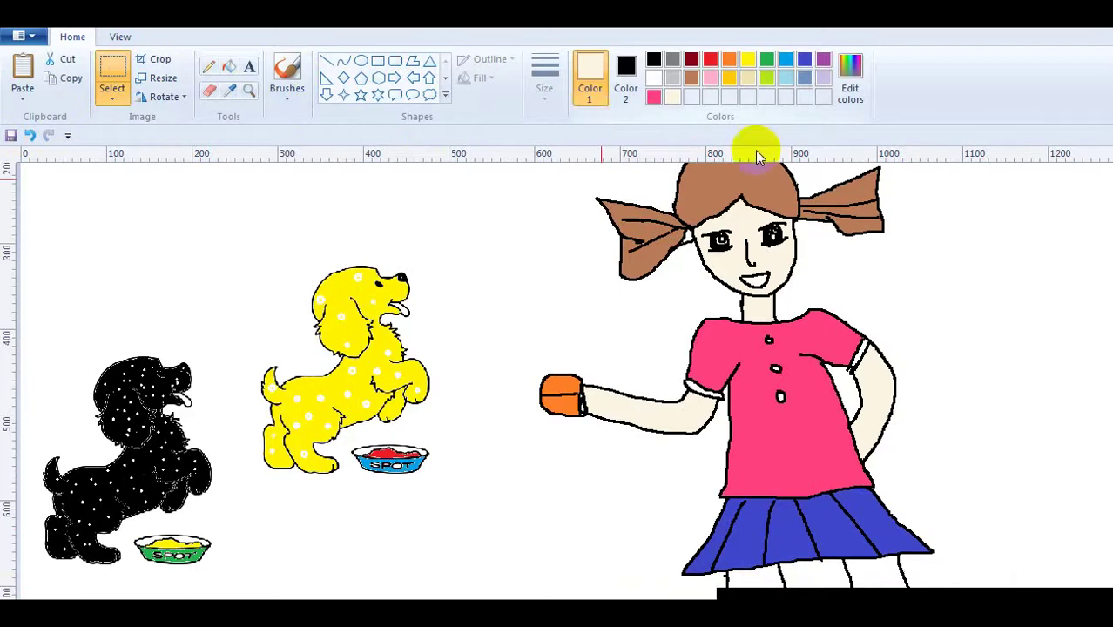
Scroll the canvas up and down to review the girl and puppies.
scroll(558, 374, "up", 3)
scroll(557, 383, "down", 2)
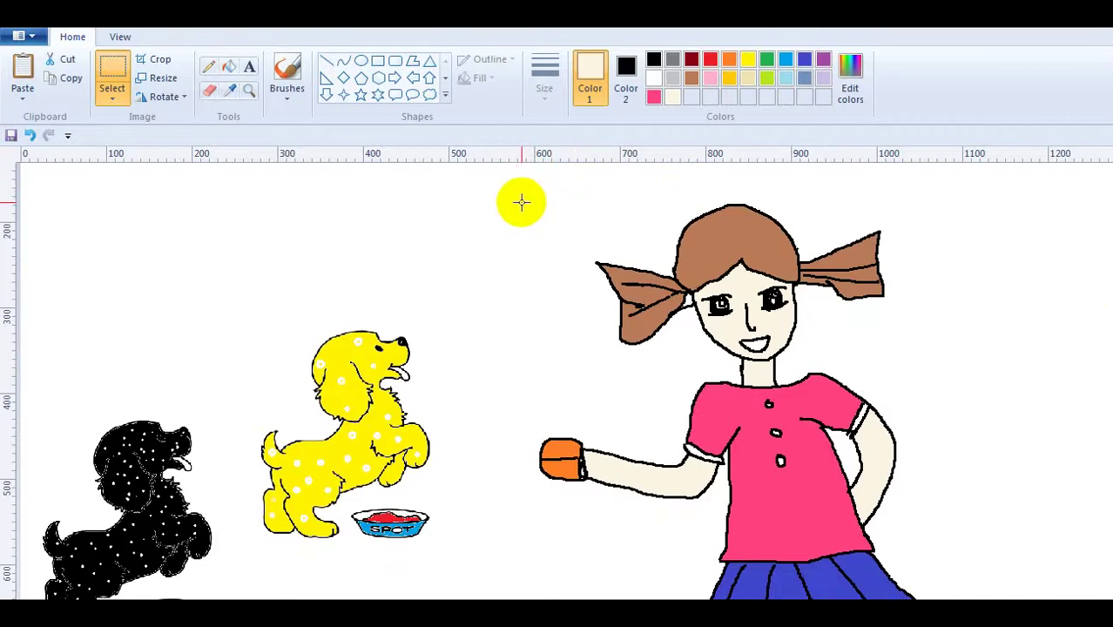
scroll(1098, 256, "down", 2)
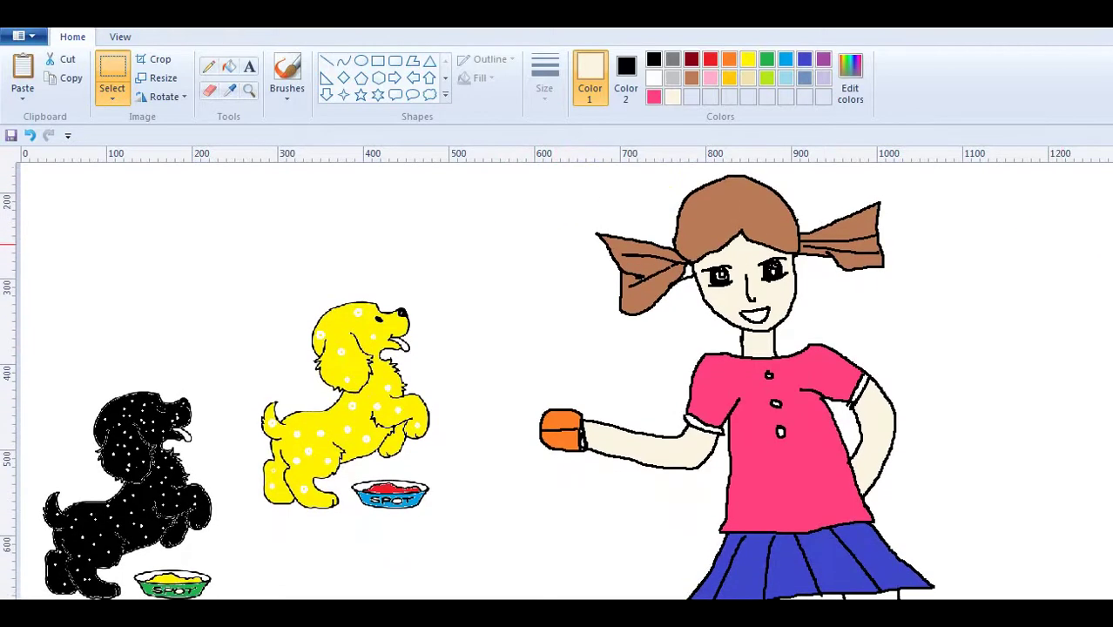
scroll(558, 381, "down", 1)
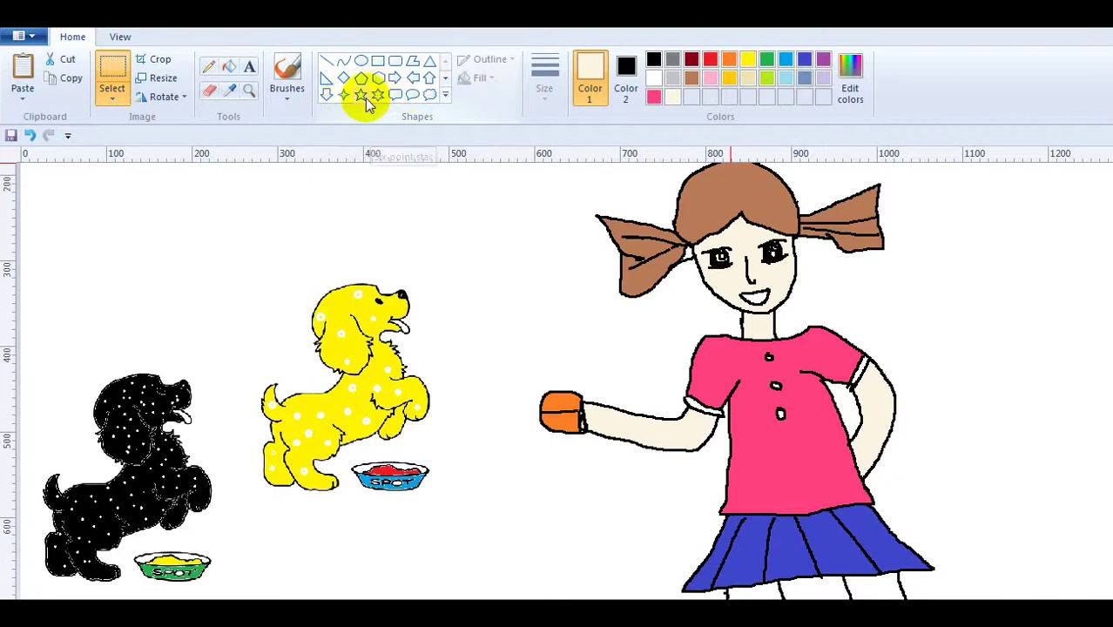
Draw a small yellow five-point star on the girl's hair.
left_click(366, 98)
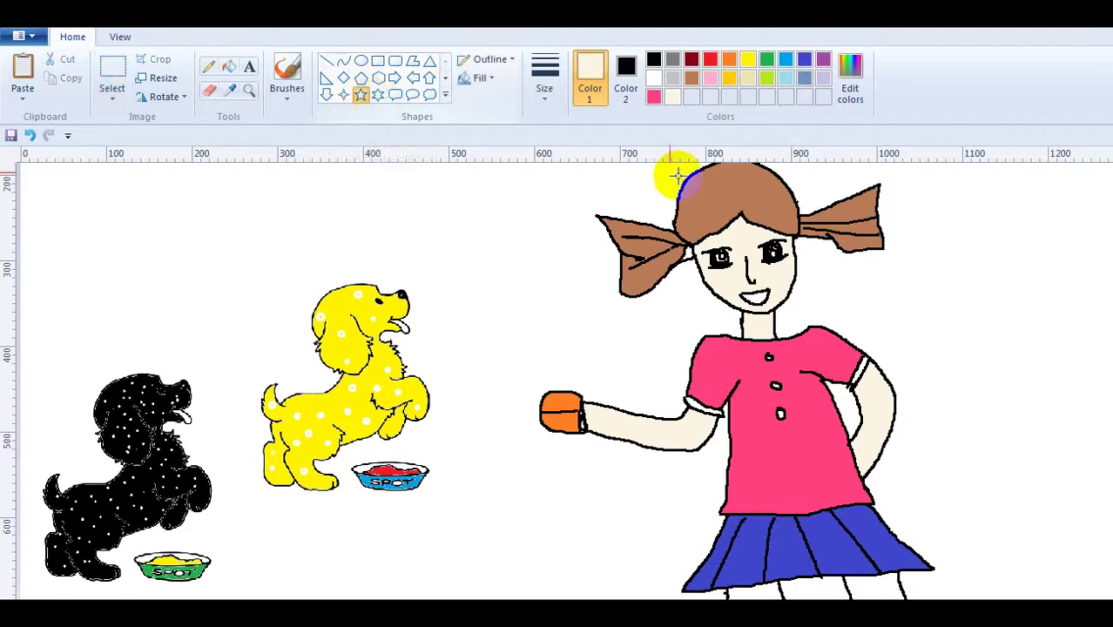
left_click(746, 61)
left_click_drag(766, 189, 782, 213)
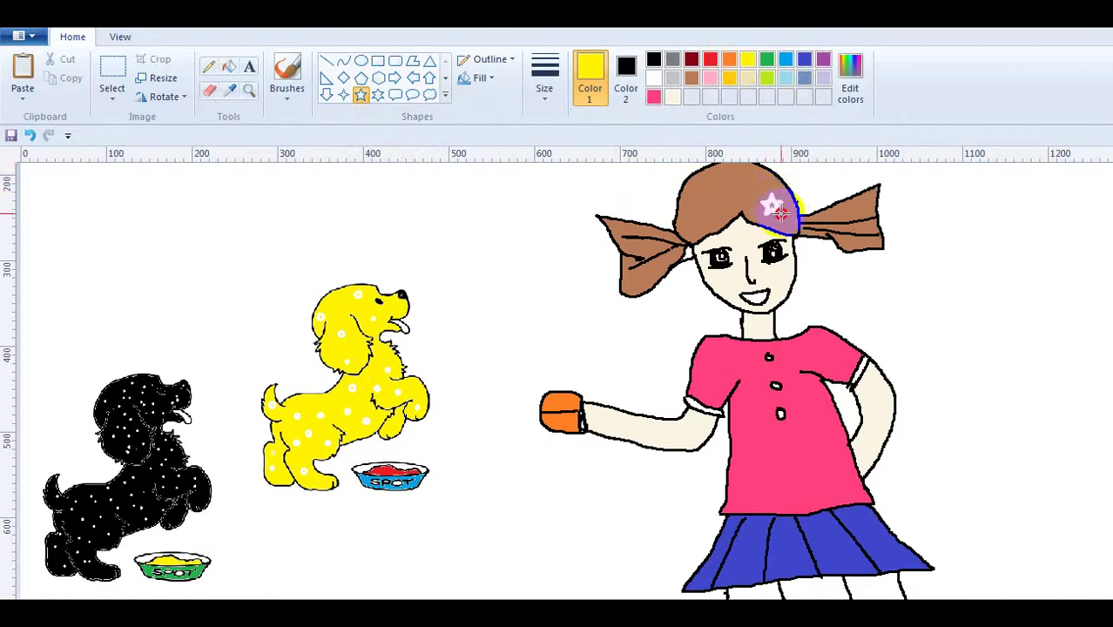
left_click_drag(781, 212, 776, 206)
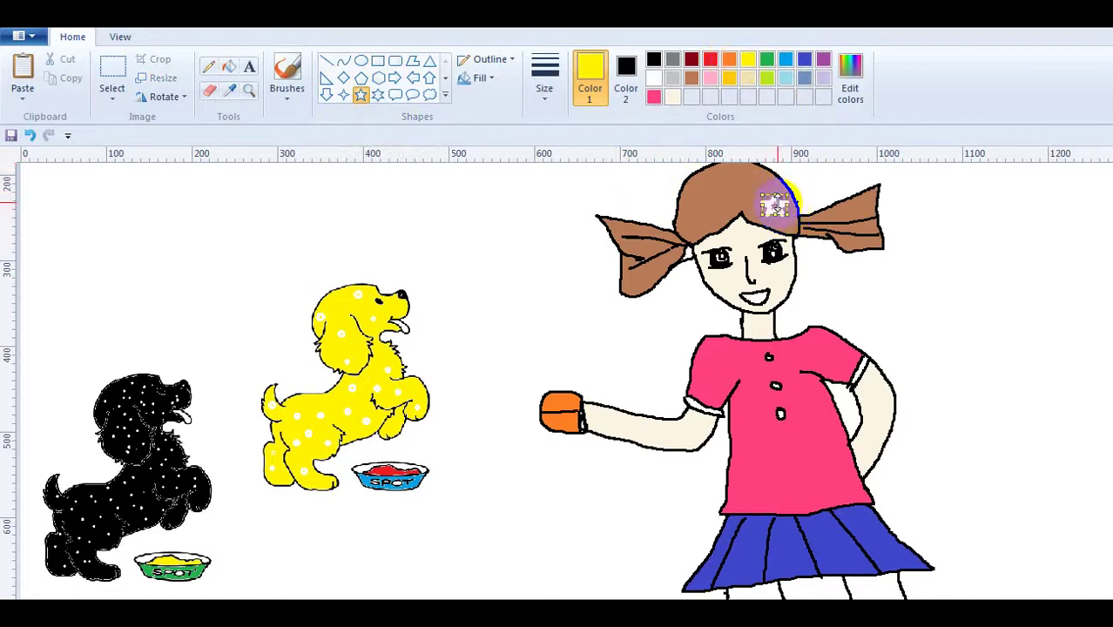
left_click(815, 211)
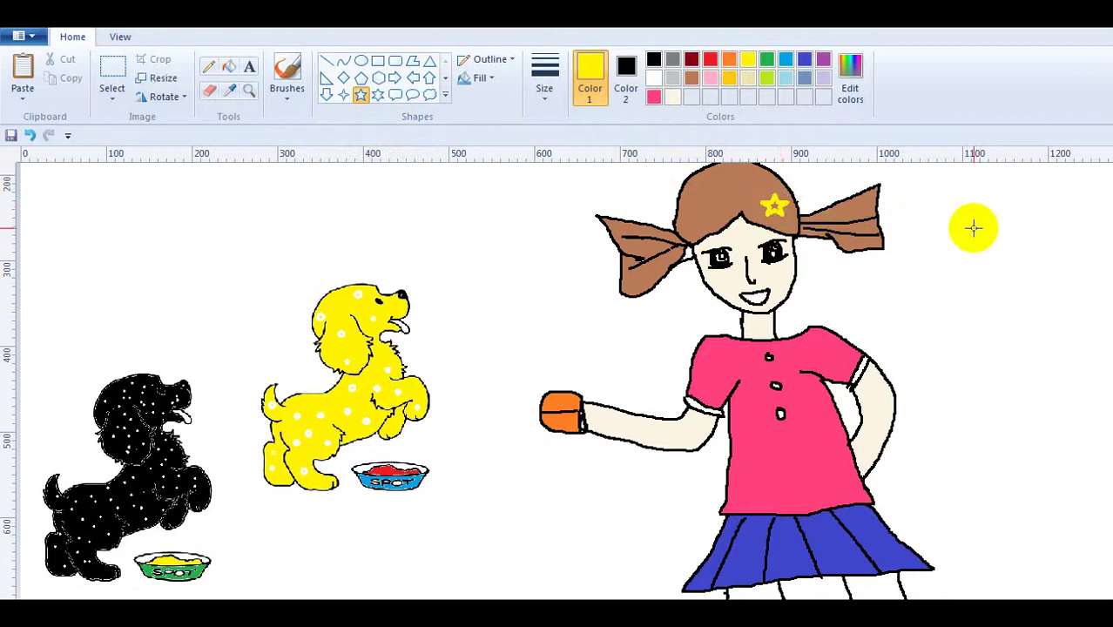
Fill the inside of the star yellow.
left_click(228, 67)
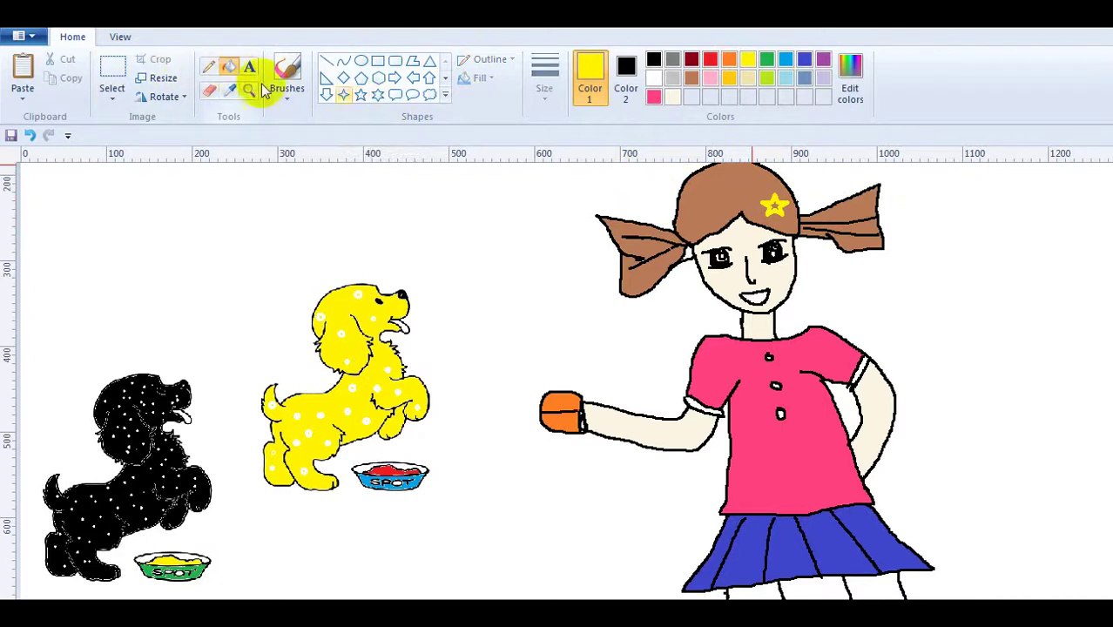
left_click(774, 205)
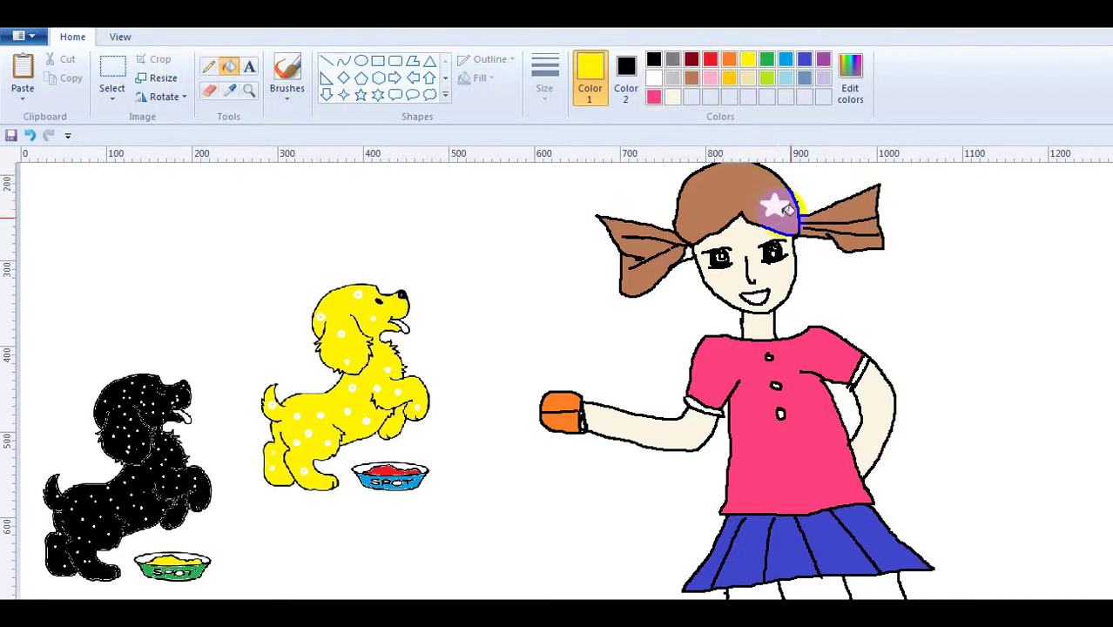
left_click(856, 240)
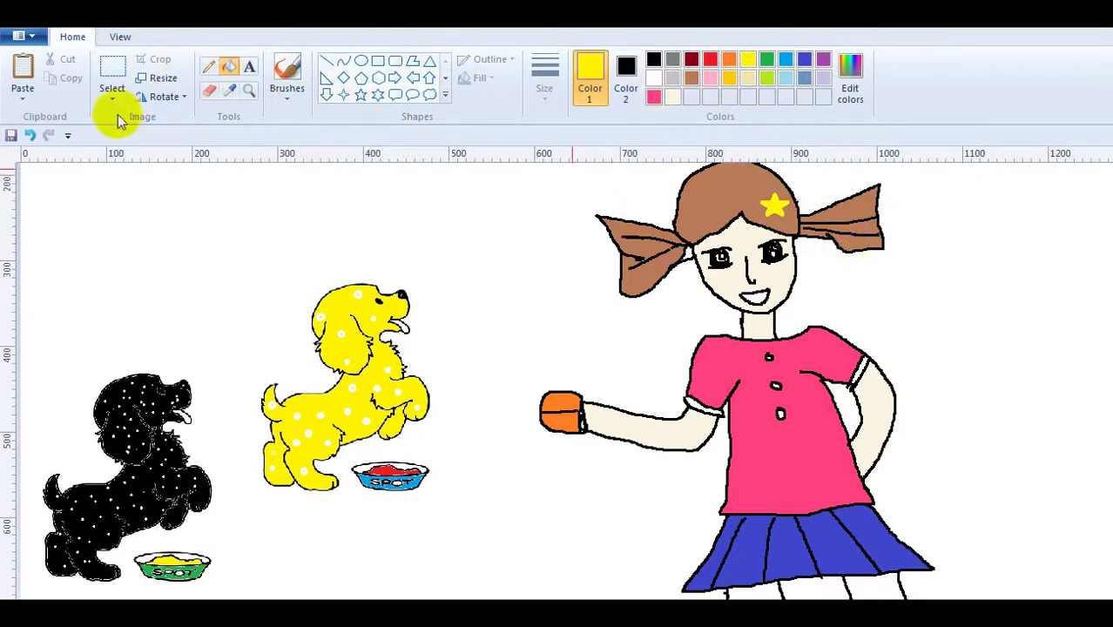